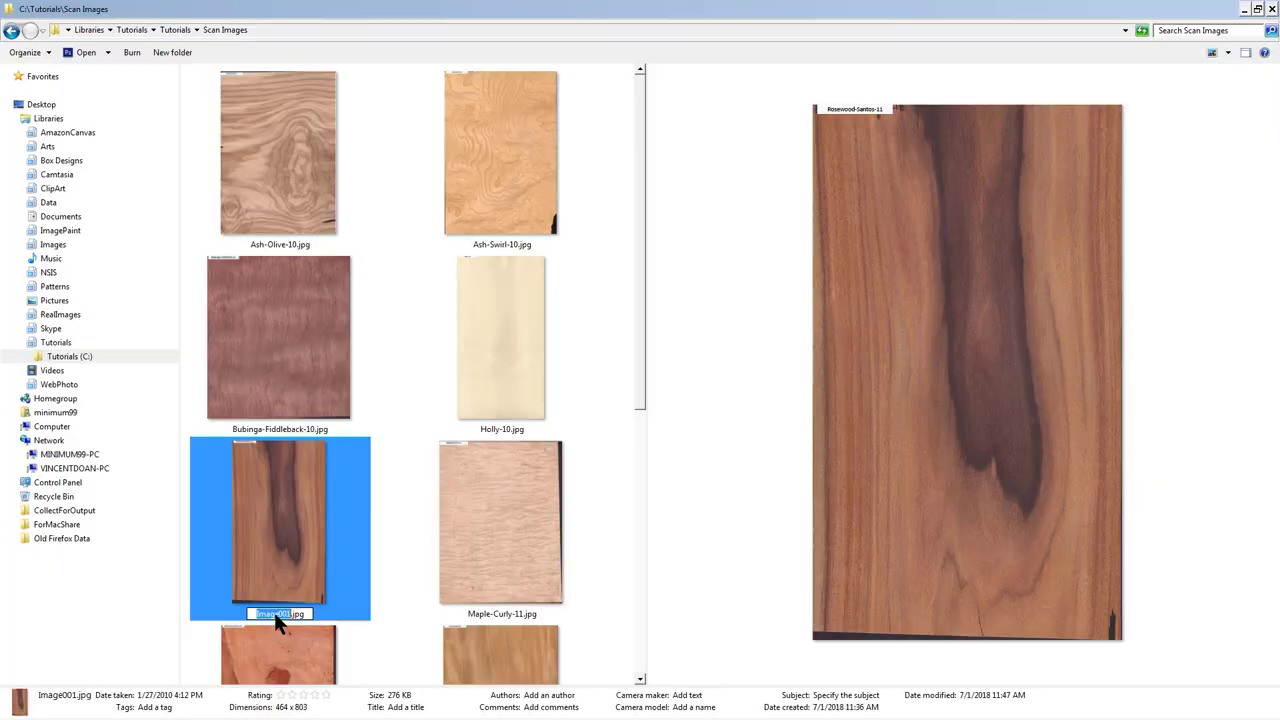
- Rename the scanned image Image001.jpg to Rosewood-Santos-11
{"action": "type", "text": "-Santos"}
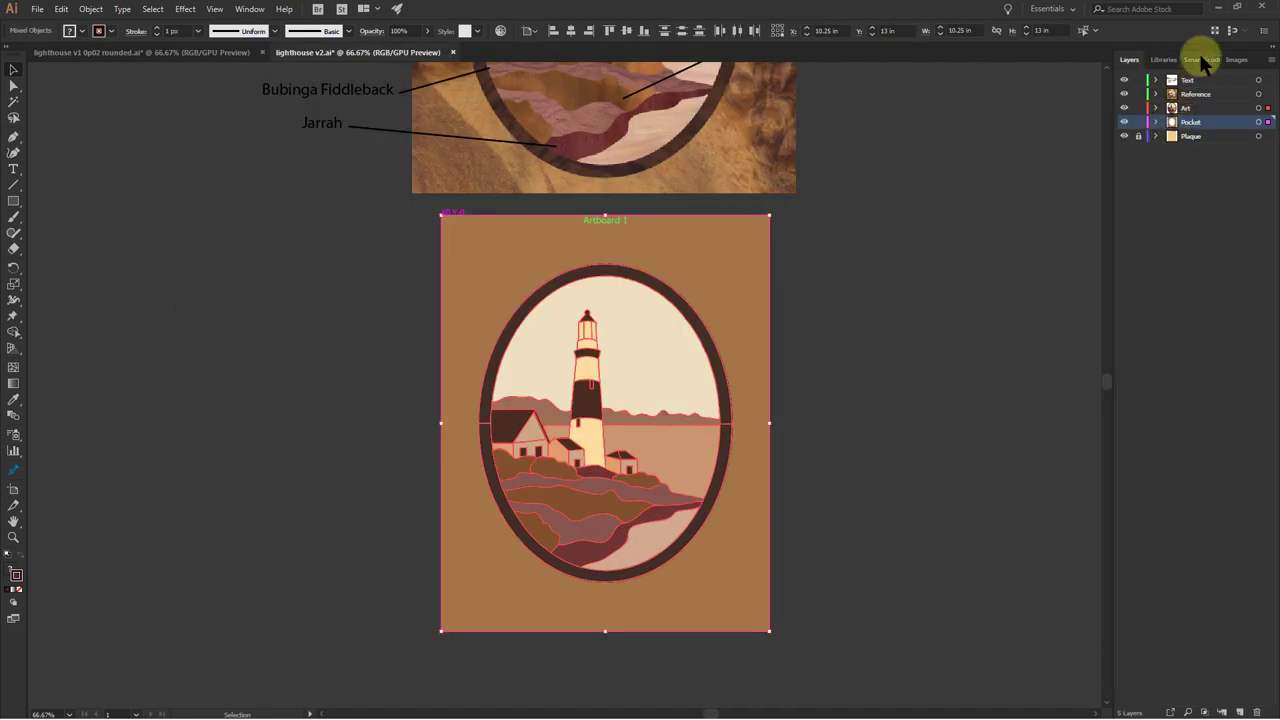
- Round all corners of the lighthouse artwork with SmartGcode Tool #2, the 0.02-inch end mill
{"action": "left_click", "coordinate": [1198, 59]}
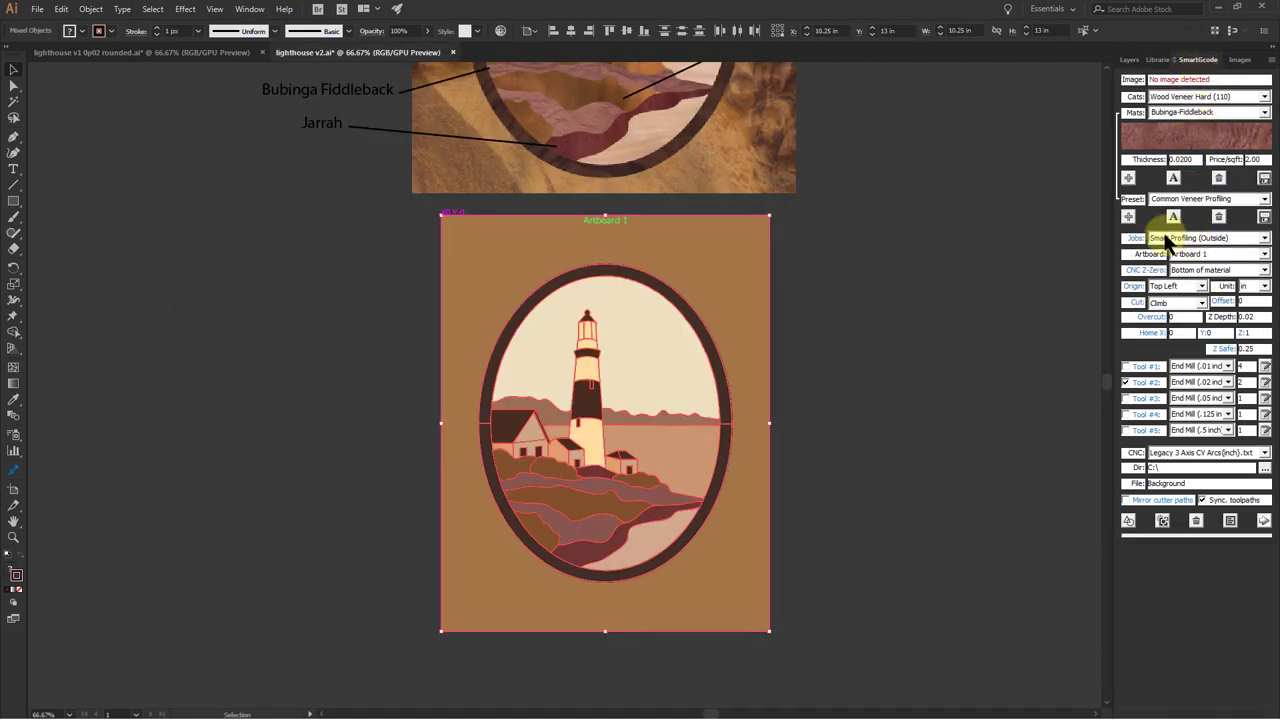
{"action": "left_click", "coordinate": [1126, 383]}
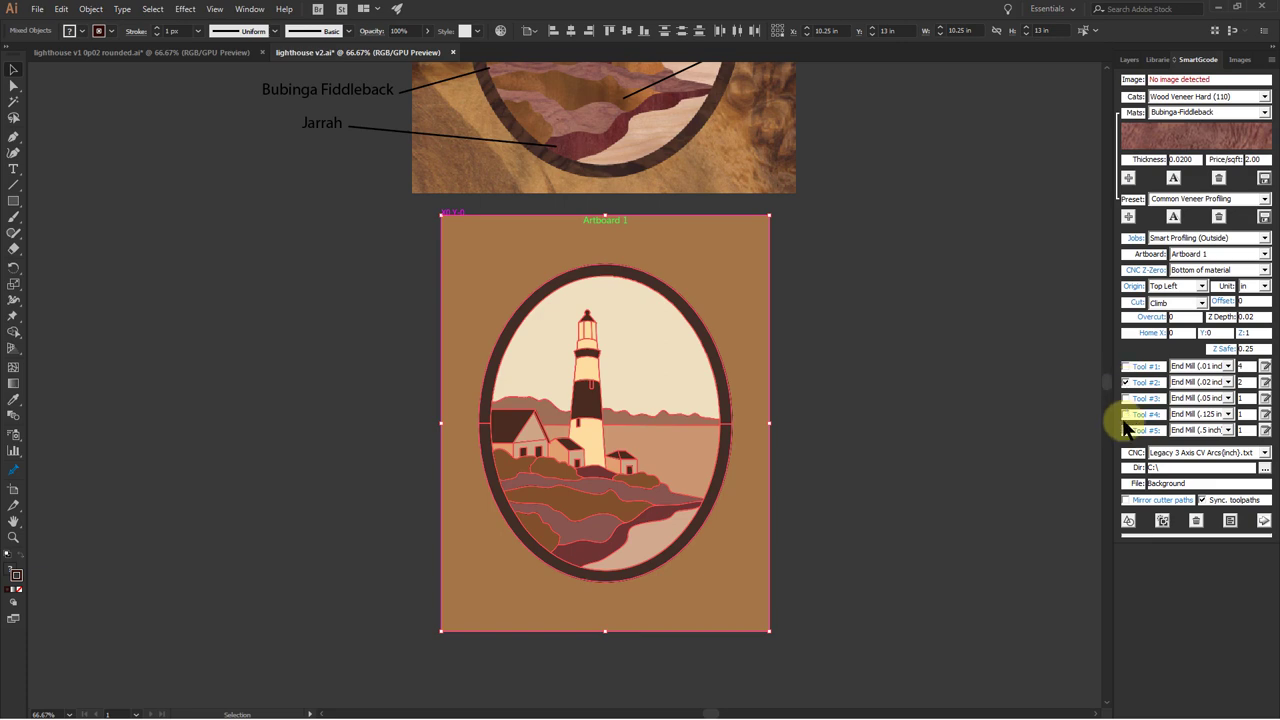
{"action": "left_click", "coordinate": [1128, 520]}
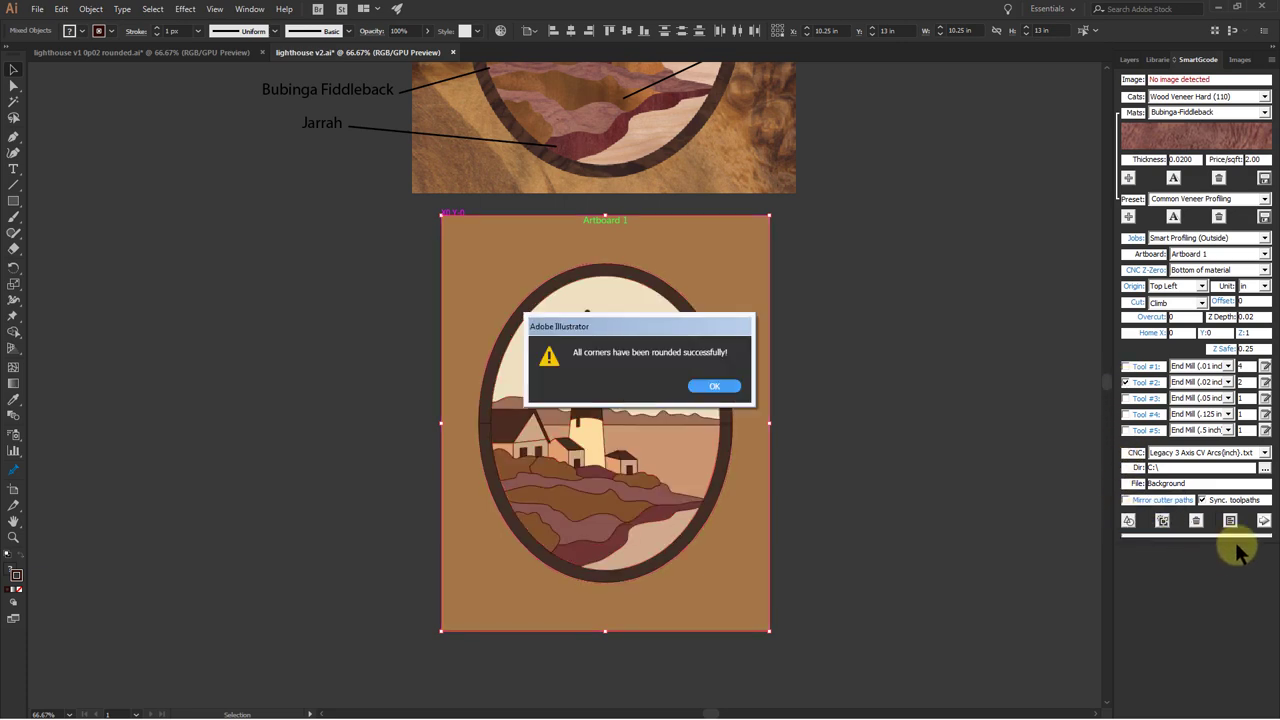
- Zoom into the house door and roof corner, pulling paths apart to inspect the rounded corners
{"action": "left_click", "coordinate": [720, 387]}
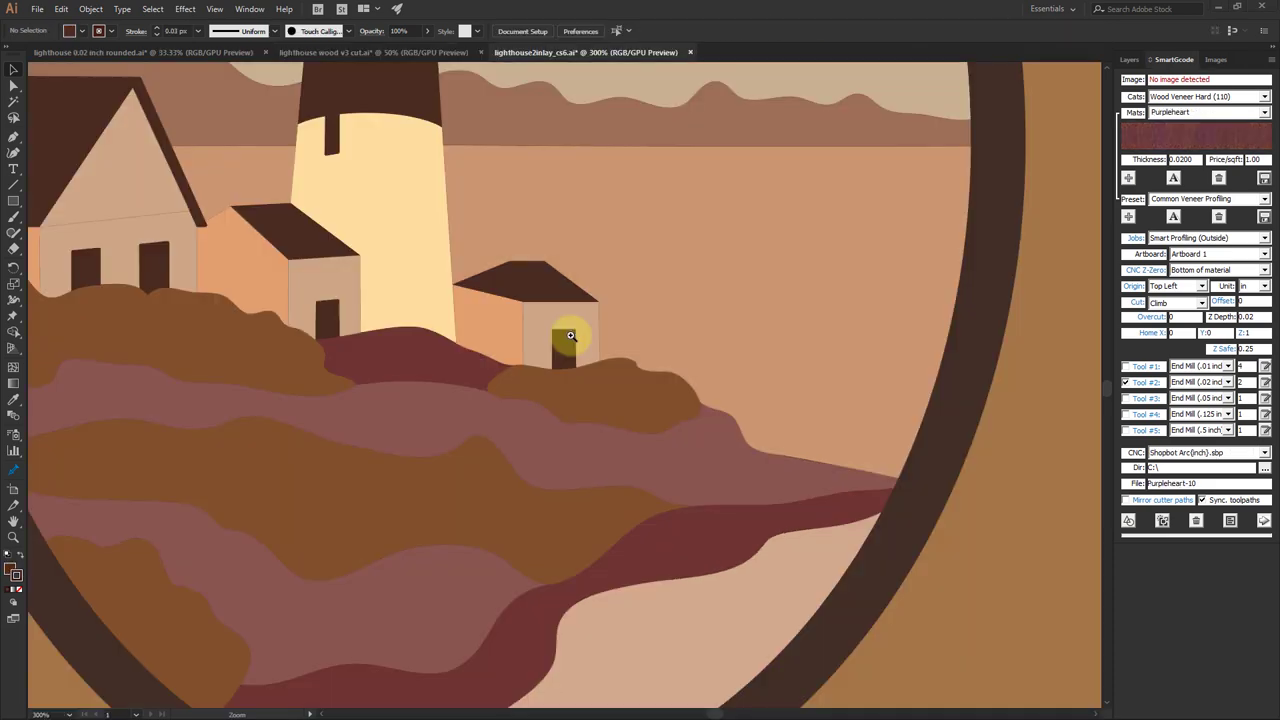
{"action": "left_click_drag", "start_coordinate": [570, 336], "coordinate": [940, 620]}
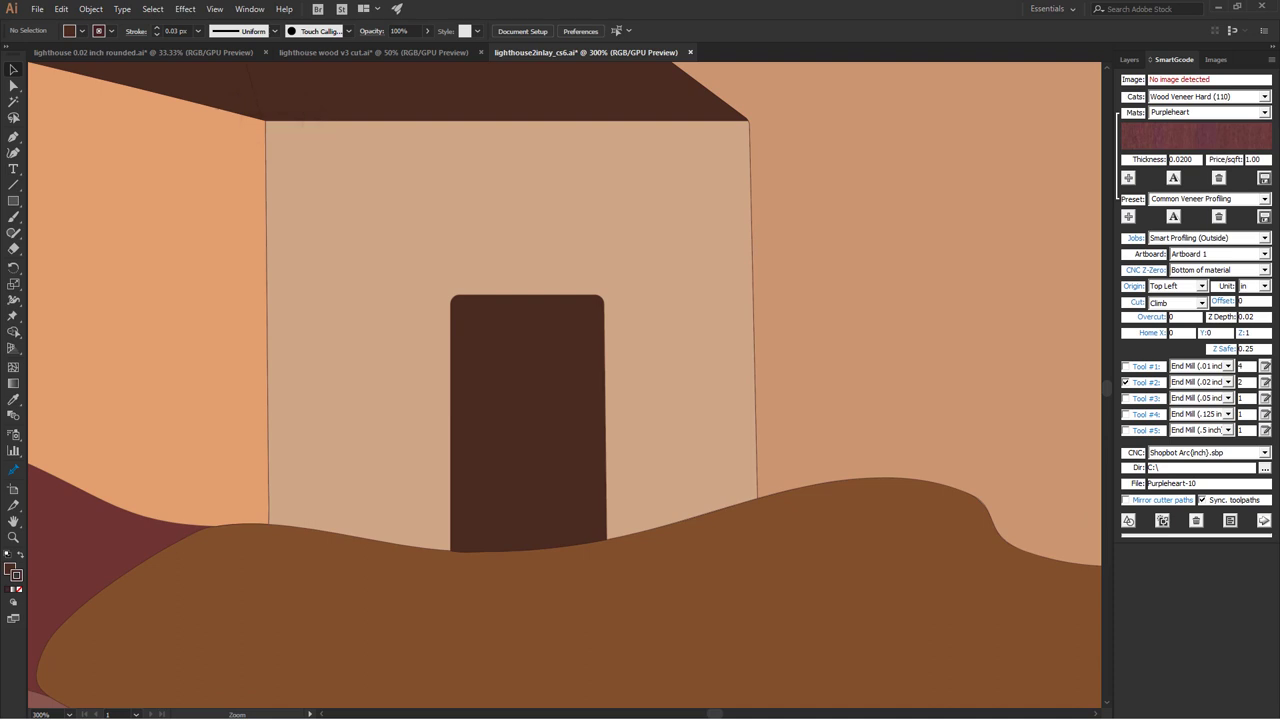
{"action": "left_click_drag", "start_coordinate": [960, 640], "coordinate": [1037, 697]}
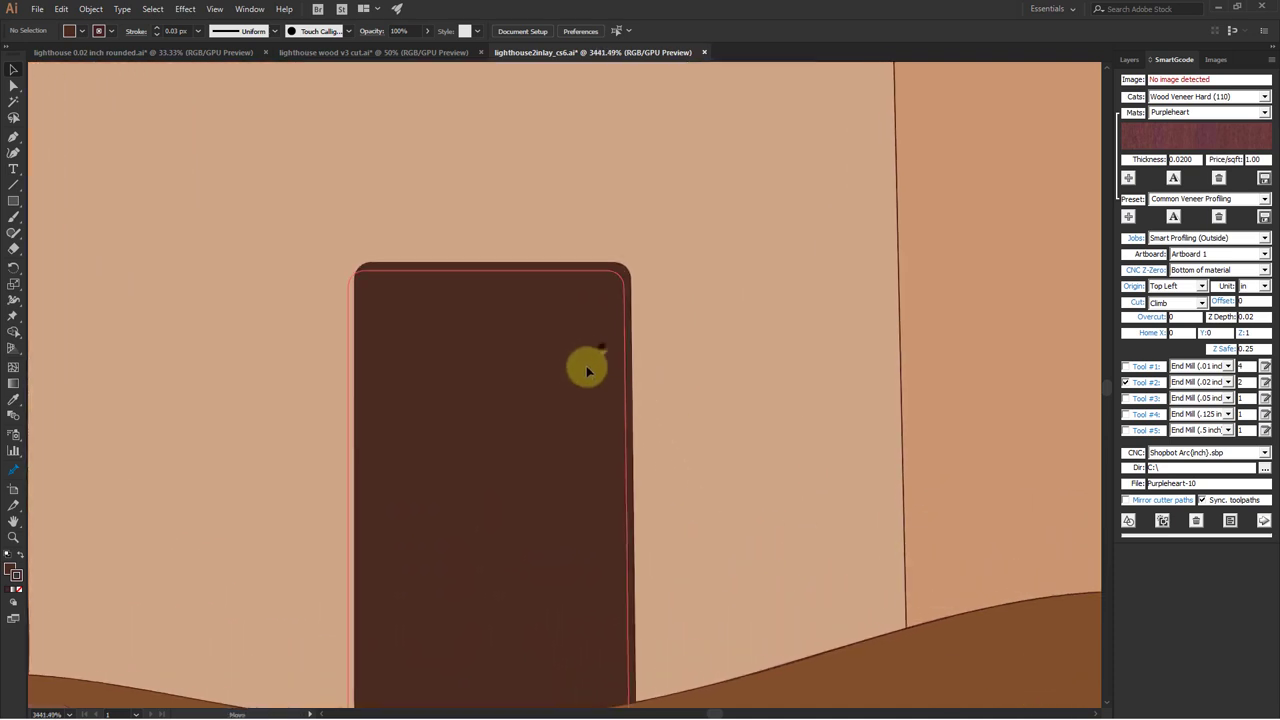
{"action": "left_click_drag", "start_coordinate": [587, 371], "coordinate": [560, 392]}
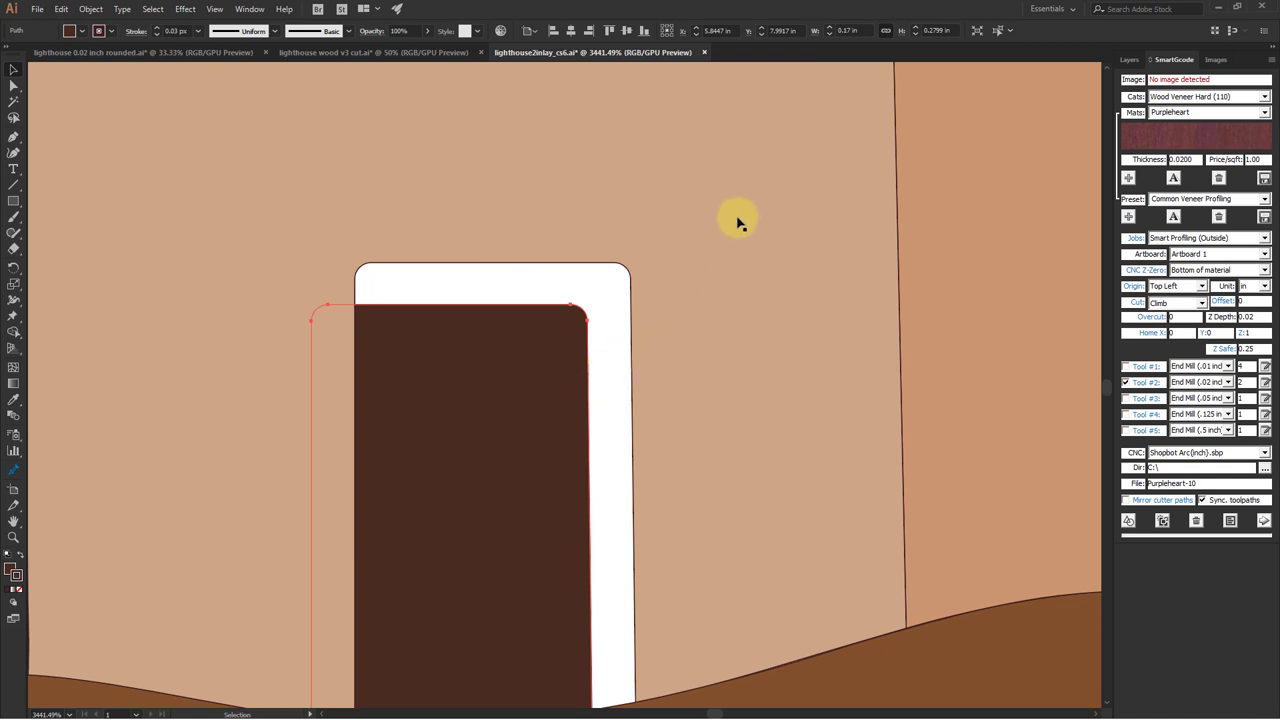
{"action": "left_click_drag", "start_coordinate": [737, 217], "coordinate": [463, 586]}
{"action": "left_click_drag", "start_coordinate": [547, 428], "coordinate": [1223, 680]}
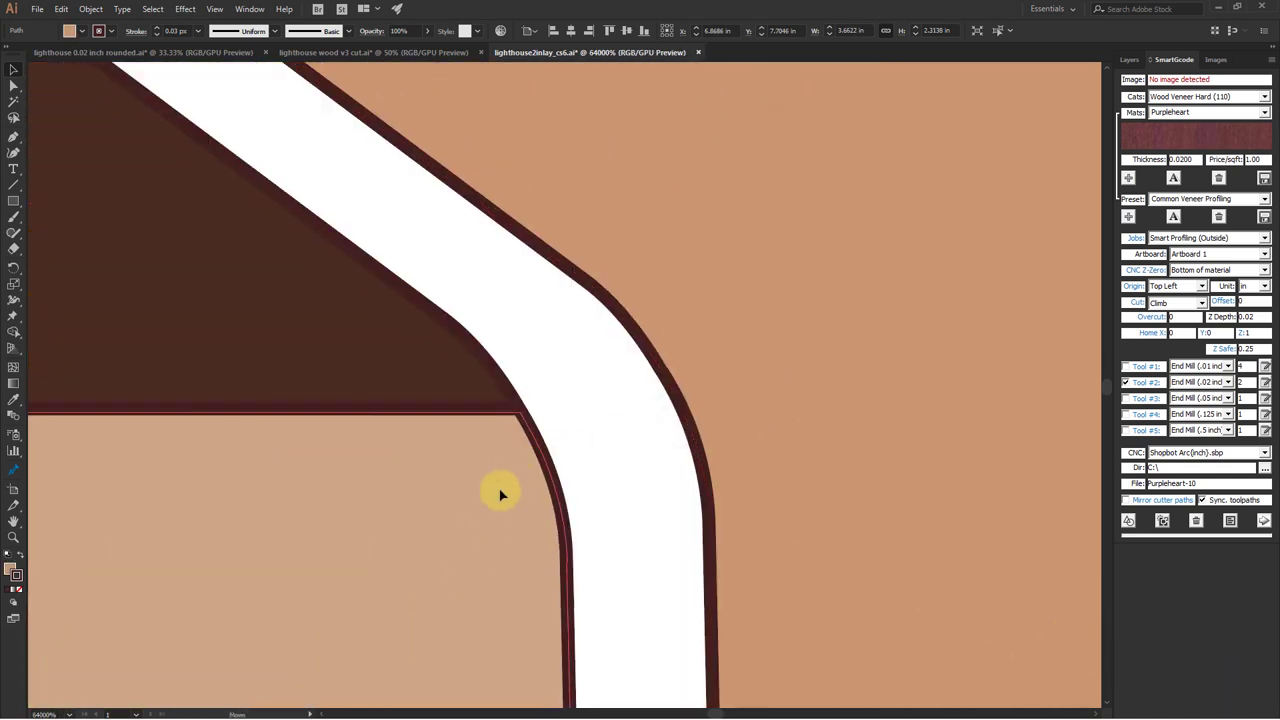
{"action": "left_click_drag", "start_coordinate": [500, 491], "coordinate": [549, 569]}
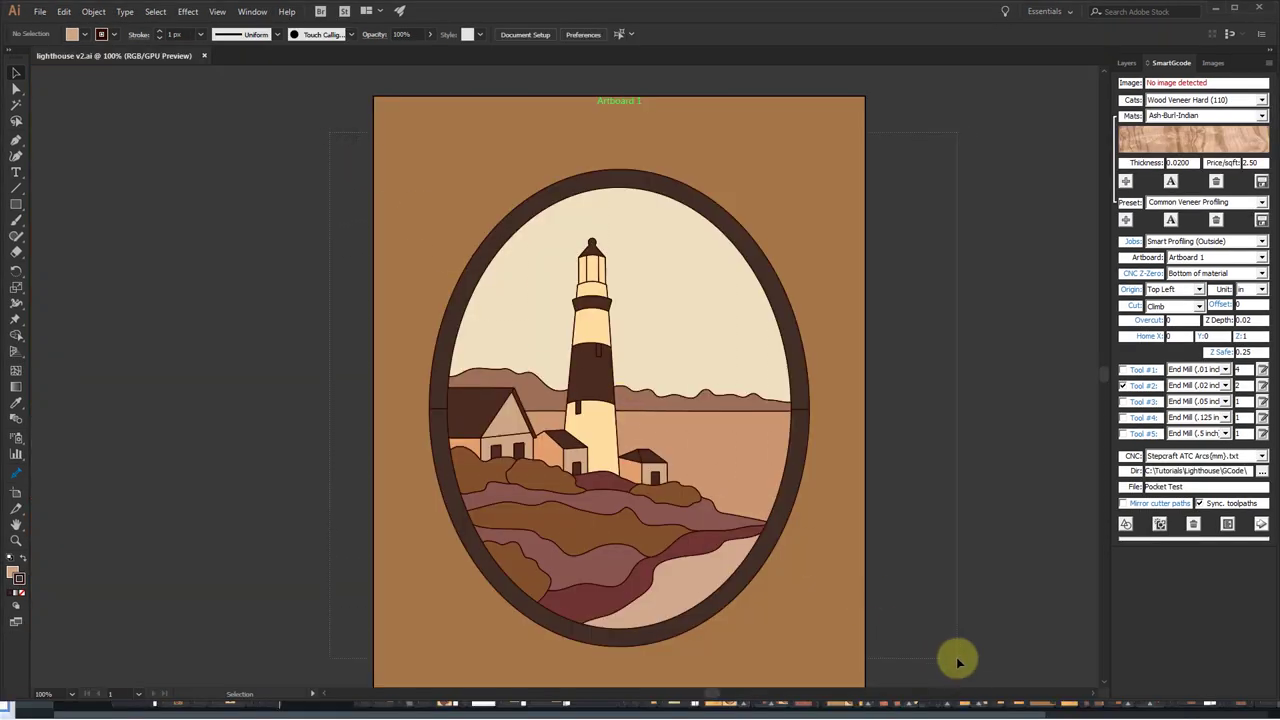
- Select all the lighthouse artwork and go to Object > Path > Simplify
{"action": "key", "text": "ctrl+a"}
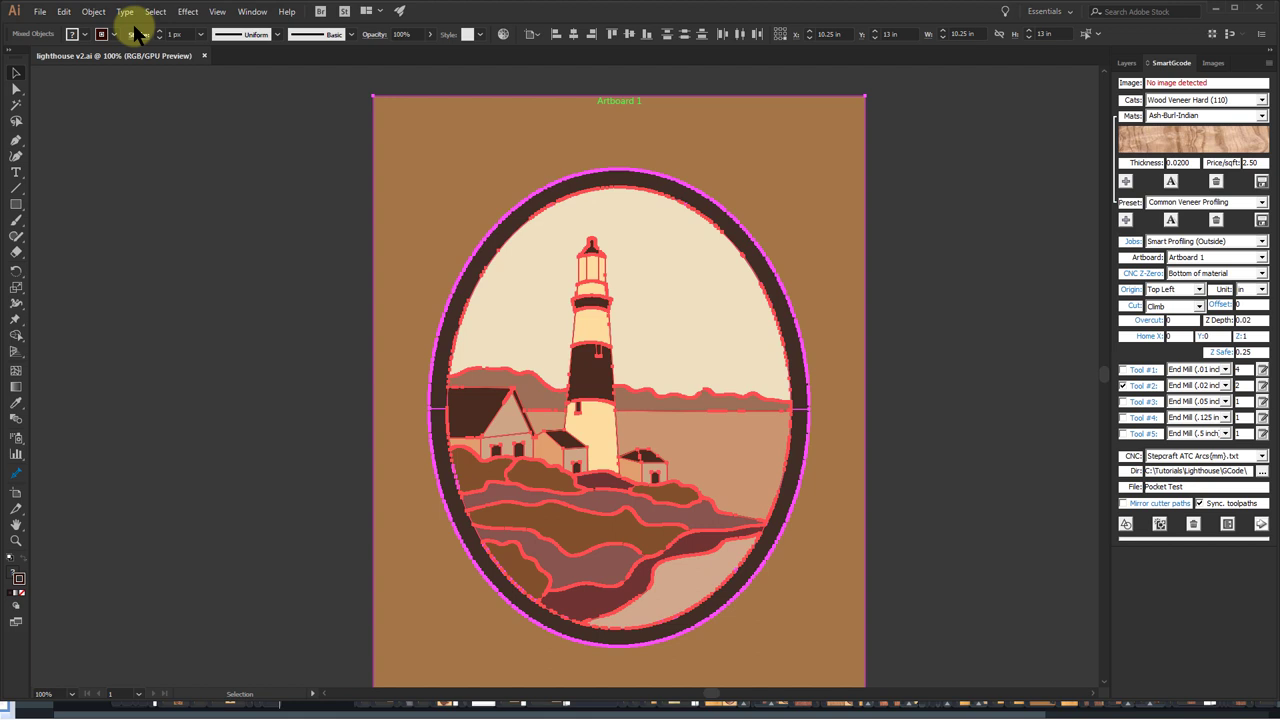
{"action": "left_click", "coordinate": [92, 12]}
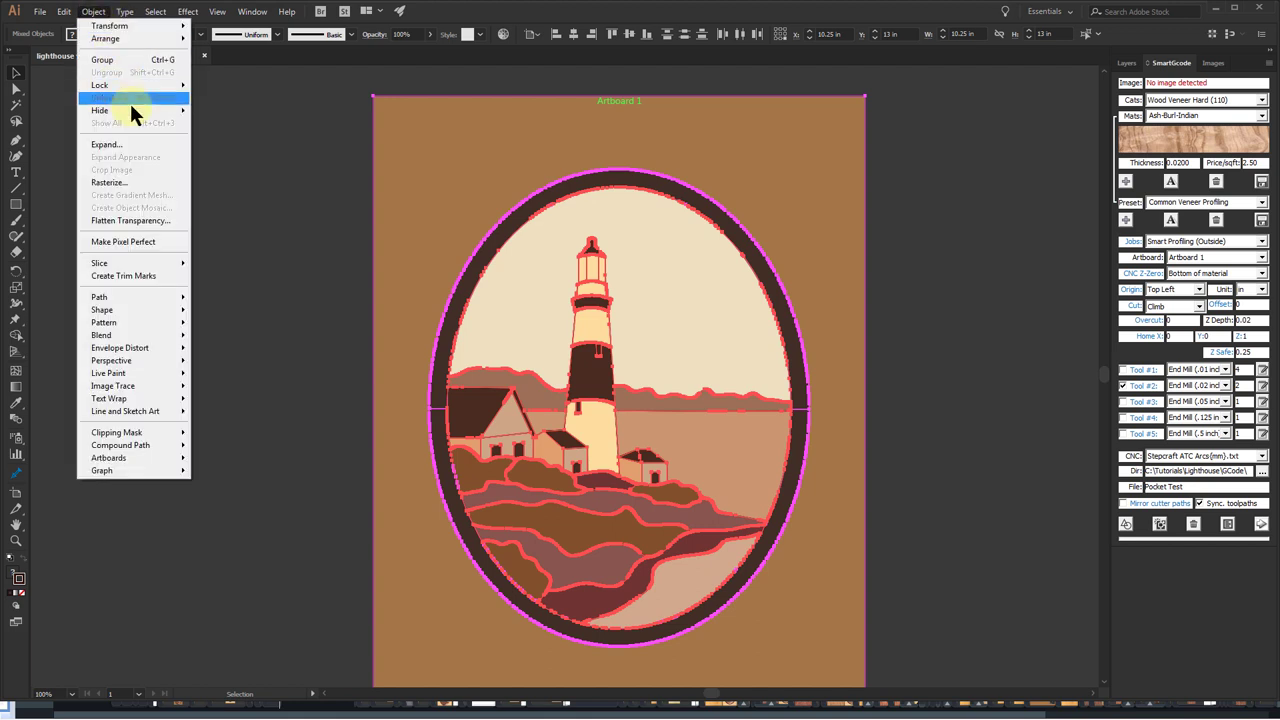
{"action": "mouse_move", "coordinate": [153, 296]}
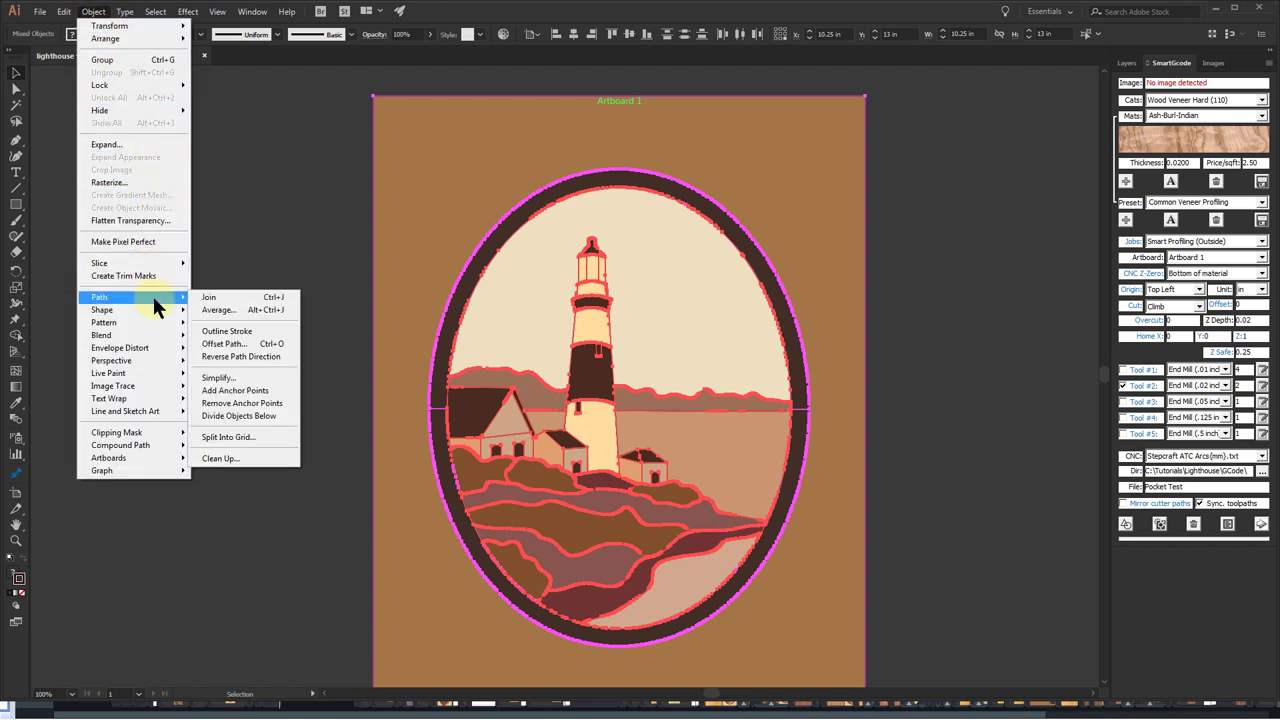
- Add every wood scan in the Scan Images folder to the Images panel library
{"action": "left_click", "coordinate": [270, 375]}
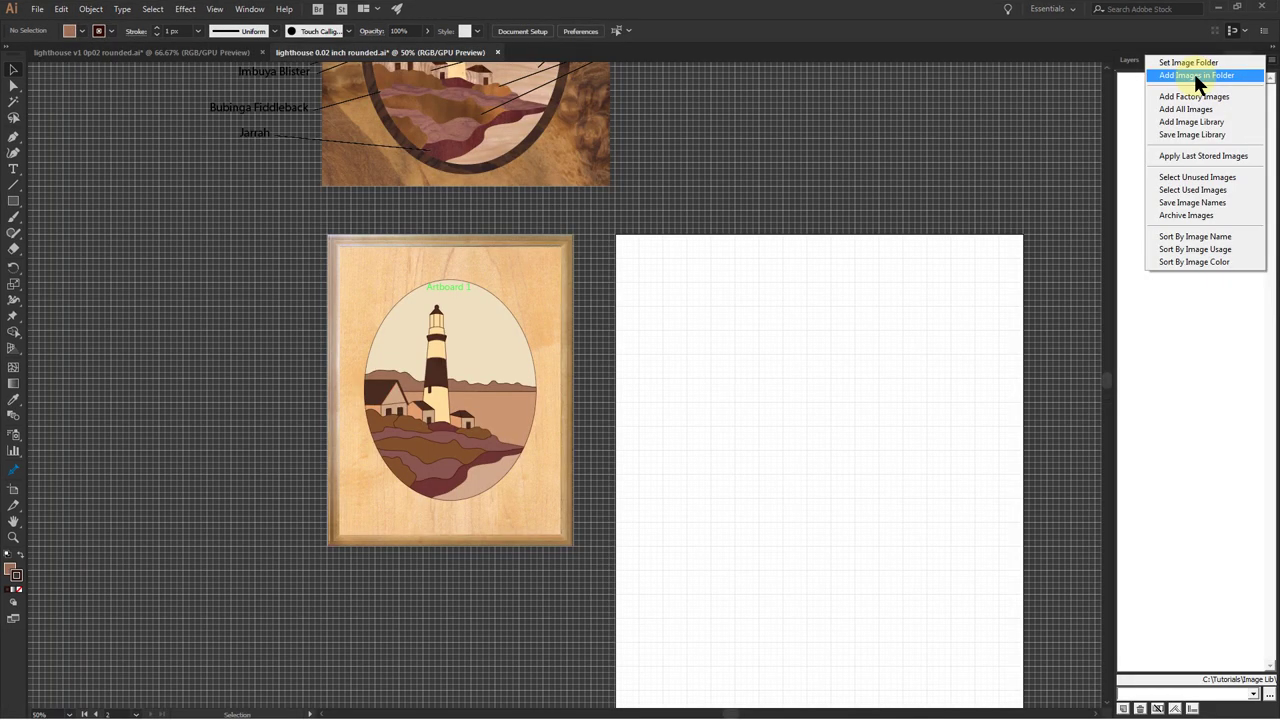
{"action": "left_click", "coordinate": [1194, 73]}
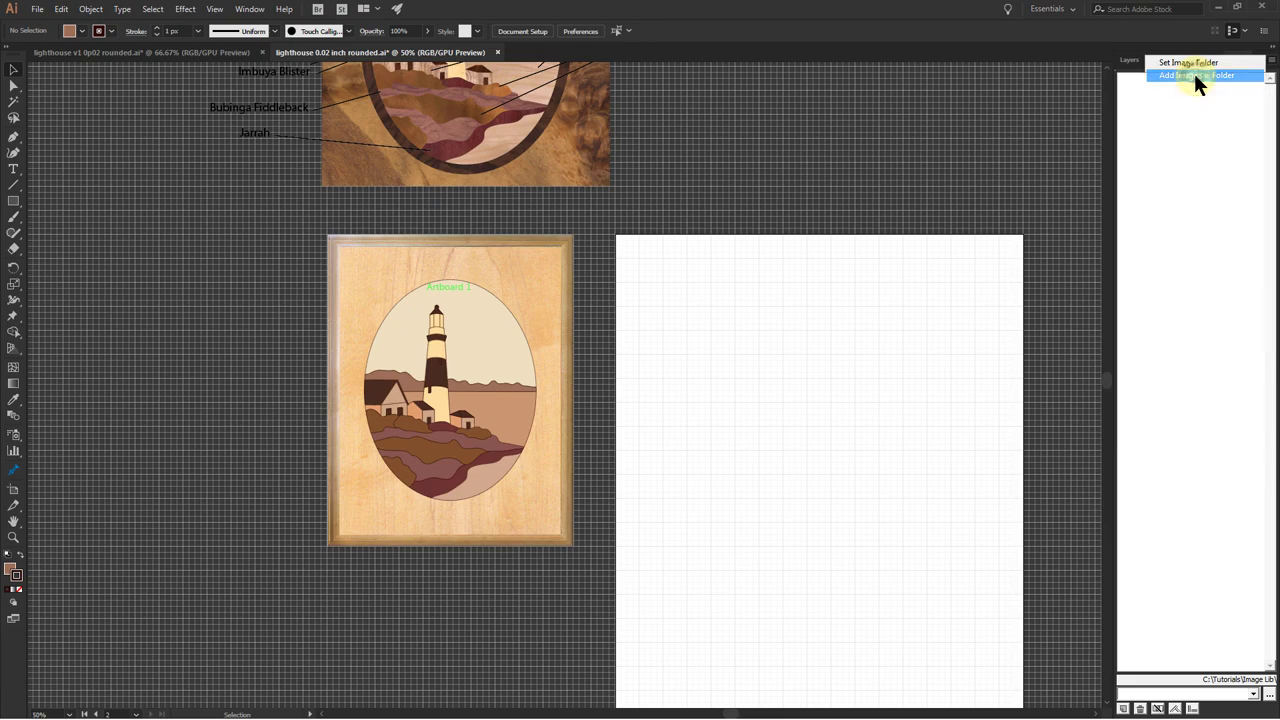
{"action": "left_click", "coordinate": [354, 109]}
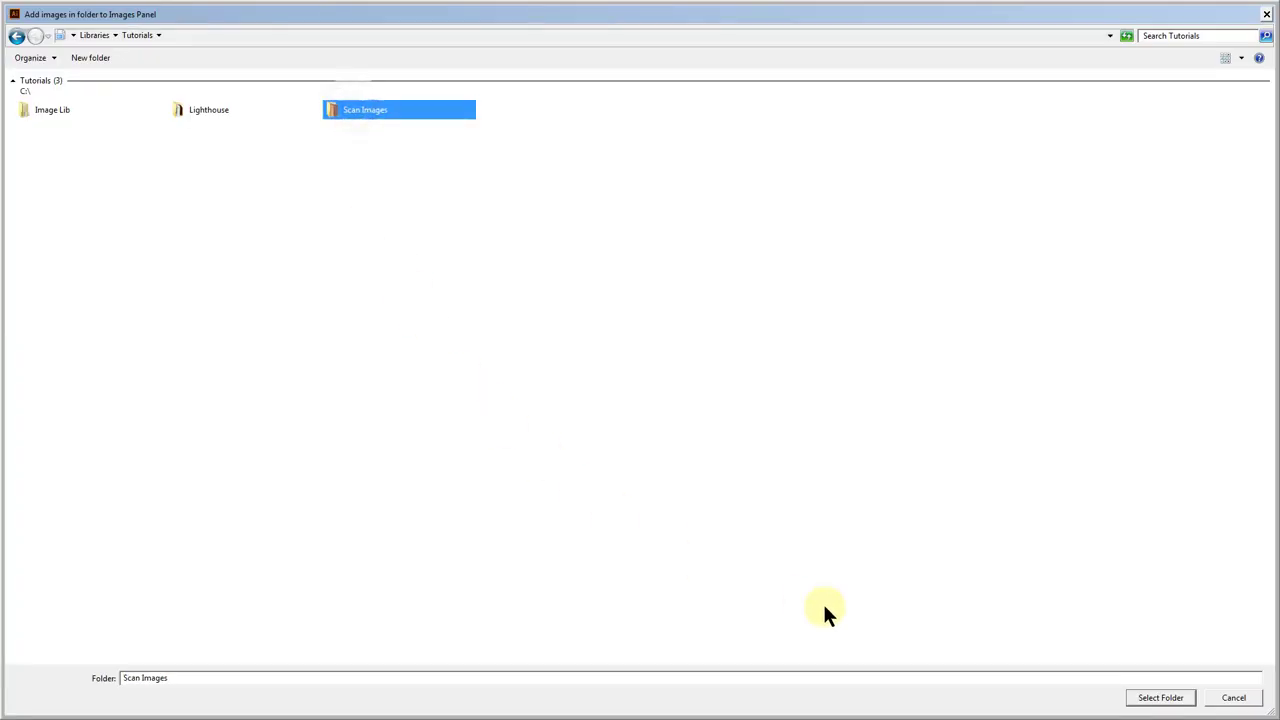
{"action": "left_click", "coordinate": [1160, 698]}
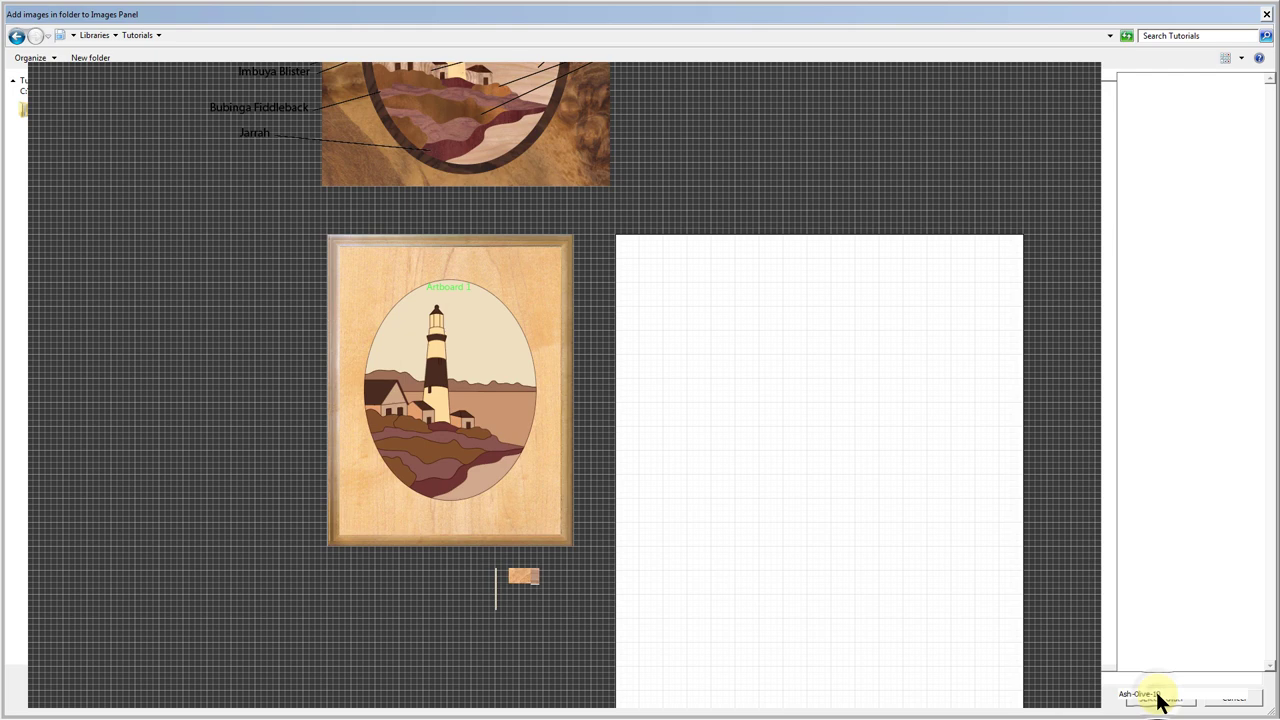
{"action": "left_click", "coordinate": [689, 386]}
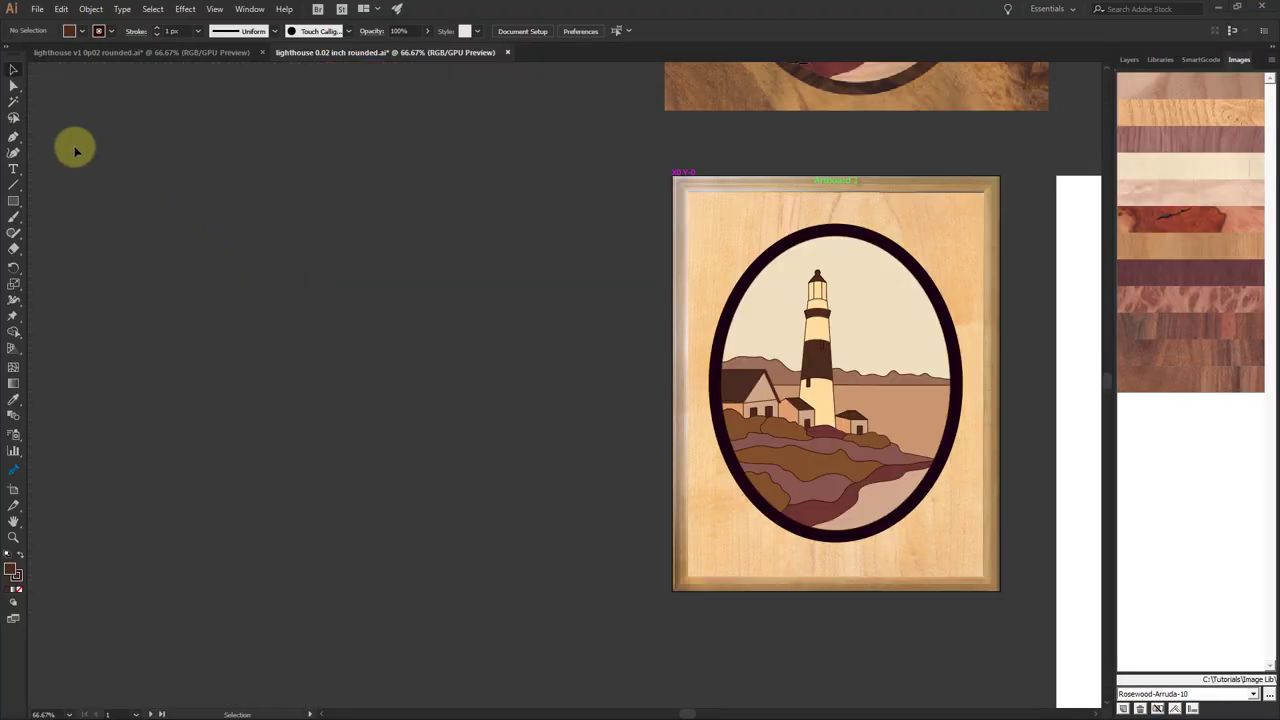
- Magic-wand select all paths sharing the roof's fill and fill them with Redwood-Burl
{"action": "left_click", "coordinate": [14, 101]}
{"action": "double_click", "coordinate": [14, 101]}
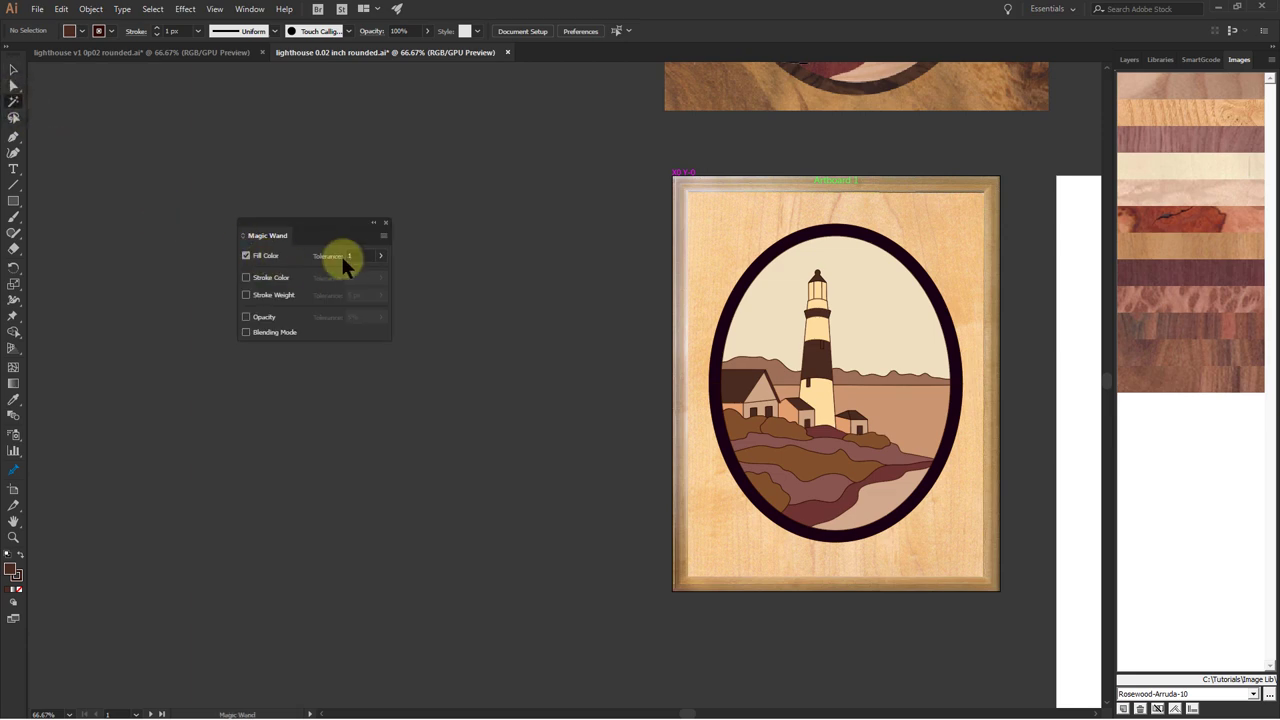
{"action": "left_click", "coordinate": [735, 388]}
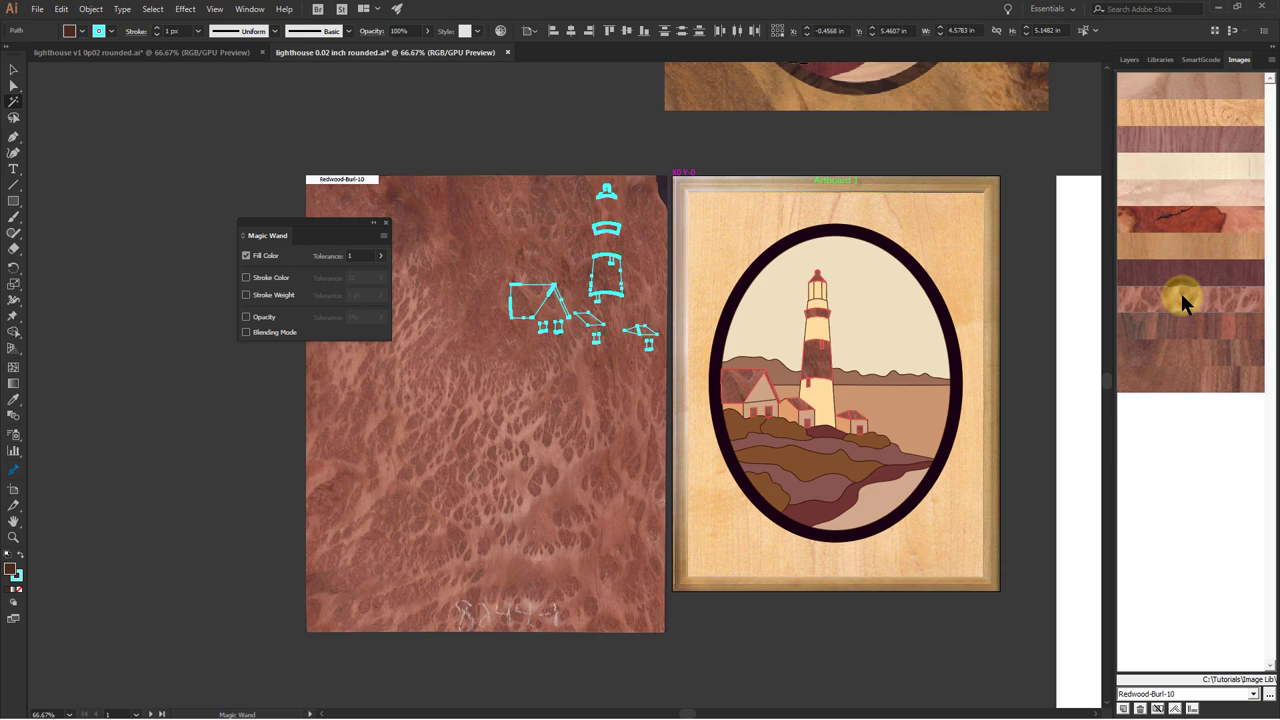
{"action": "mouse_move", "coordinate": [1184, 243]}
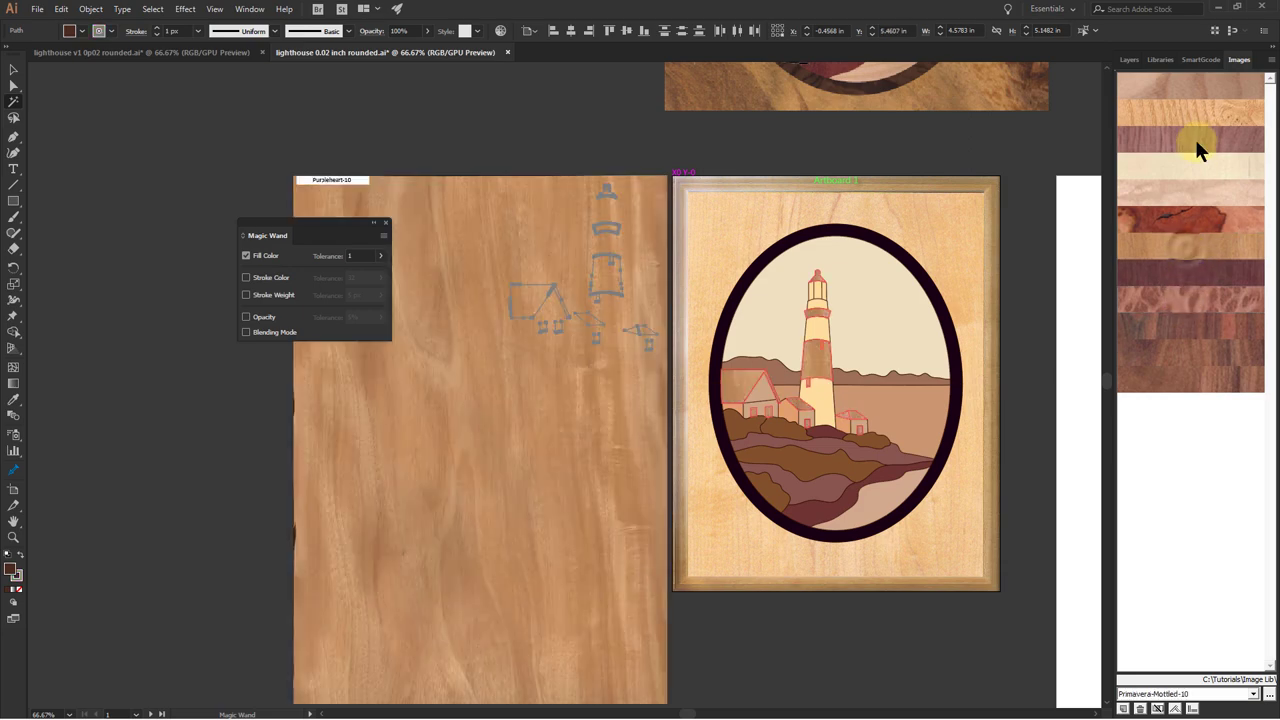
{"action": "mouse_move", "coordinate": [1187, 302]}
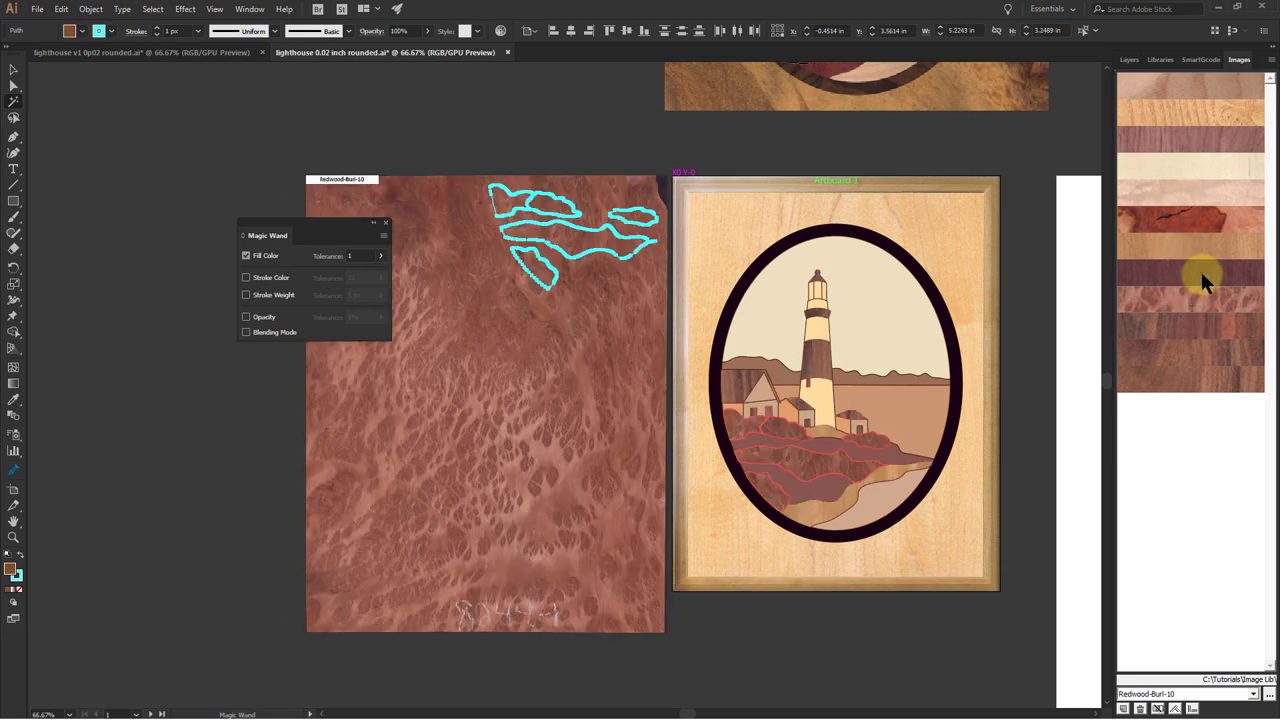
{"action": "mouse_move", "coordinate": [1200, 268]}
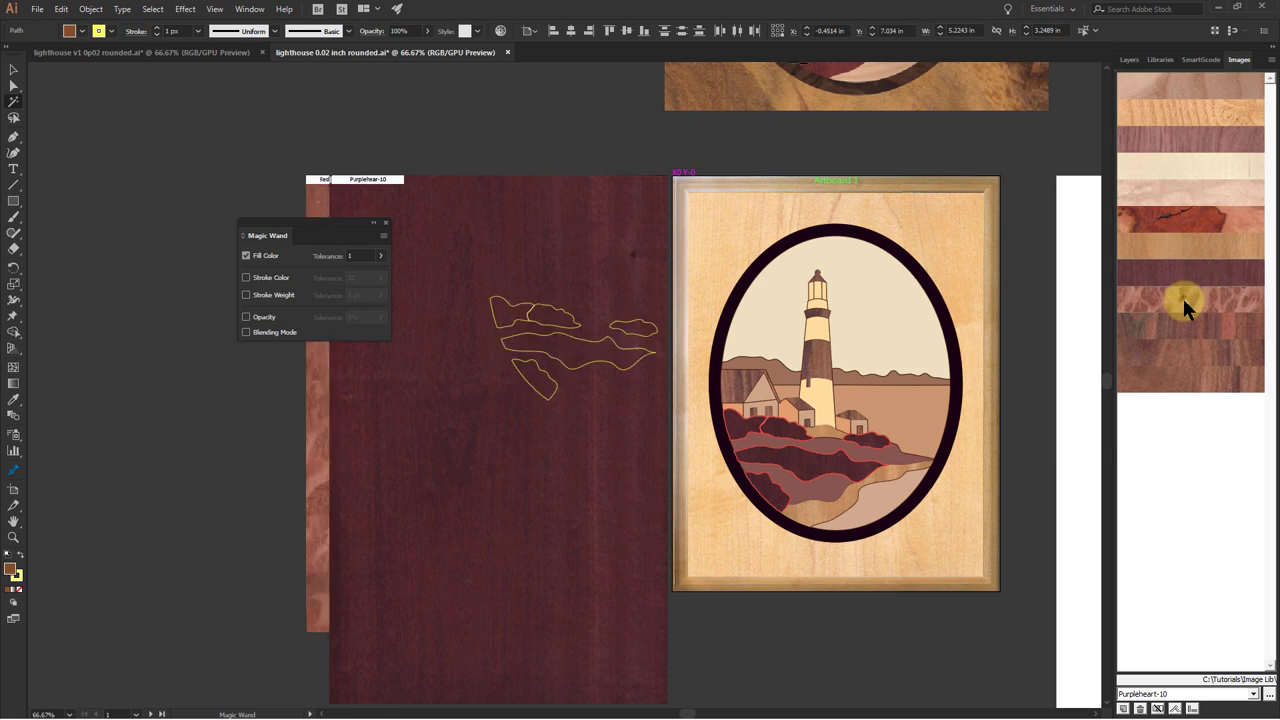
{"action": "left_click", "coordinate": [818, 488]}
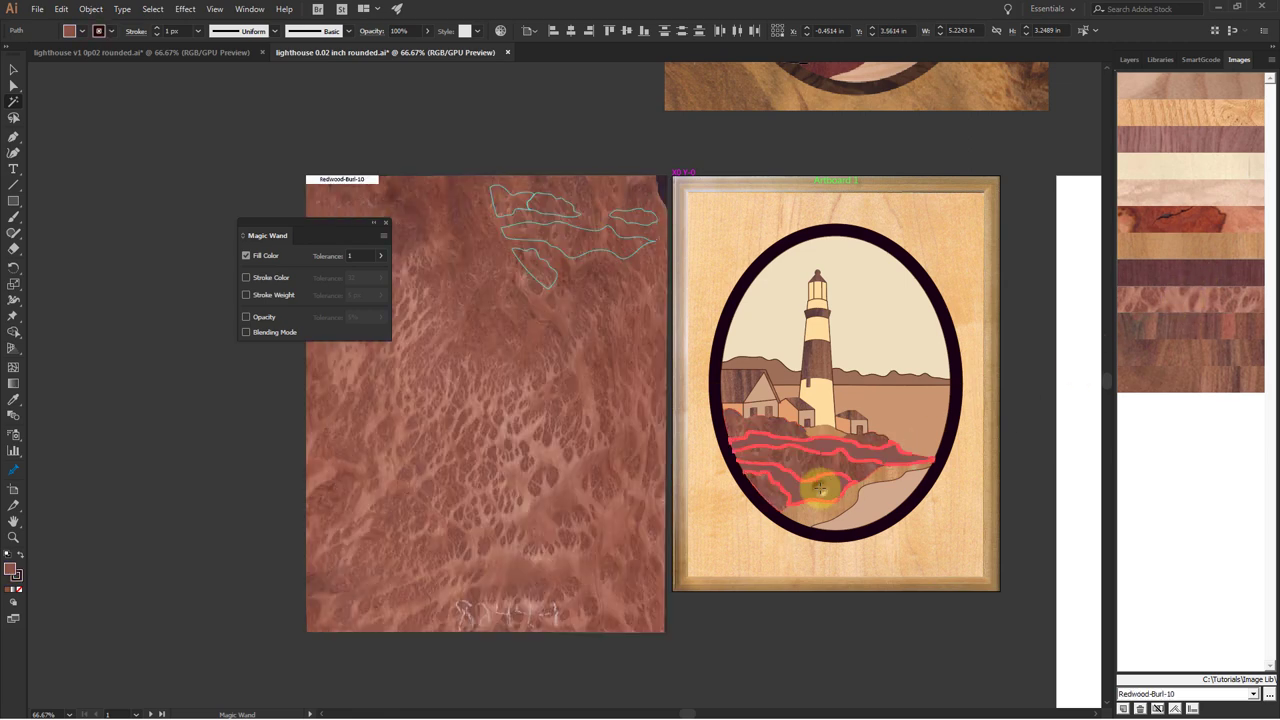
- Select the lower rock band, water and sky regions, and fill the sky with Holly-10
{"action": "mouse_move", "coordinate": [1193, 362]}
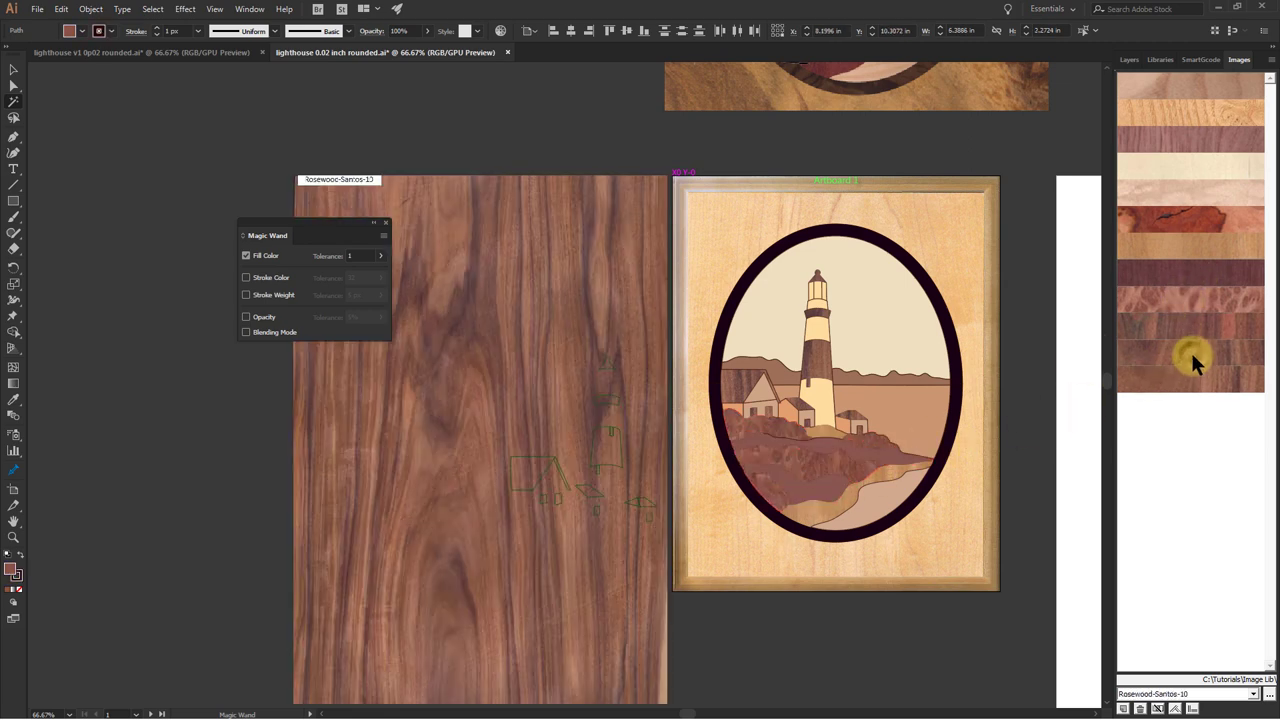
{"action": "mouse_move", "coordinate": [1193, 385]}
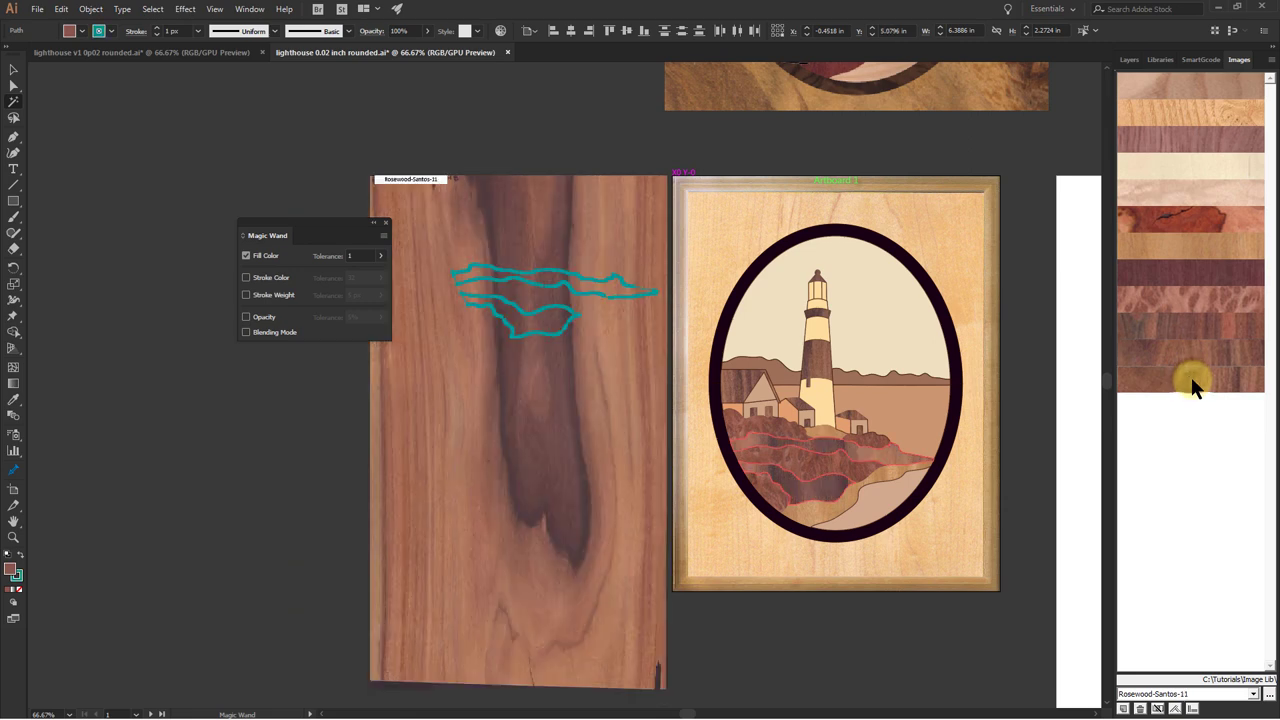
{"action": "mouse_move", "coordinate": [1211, 138]}
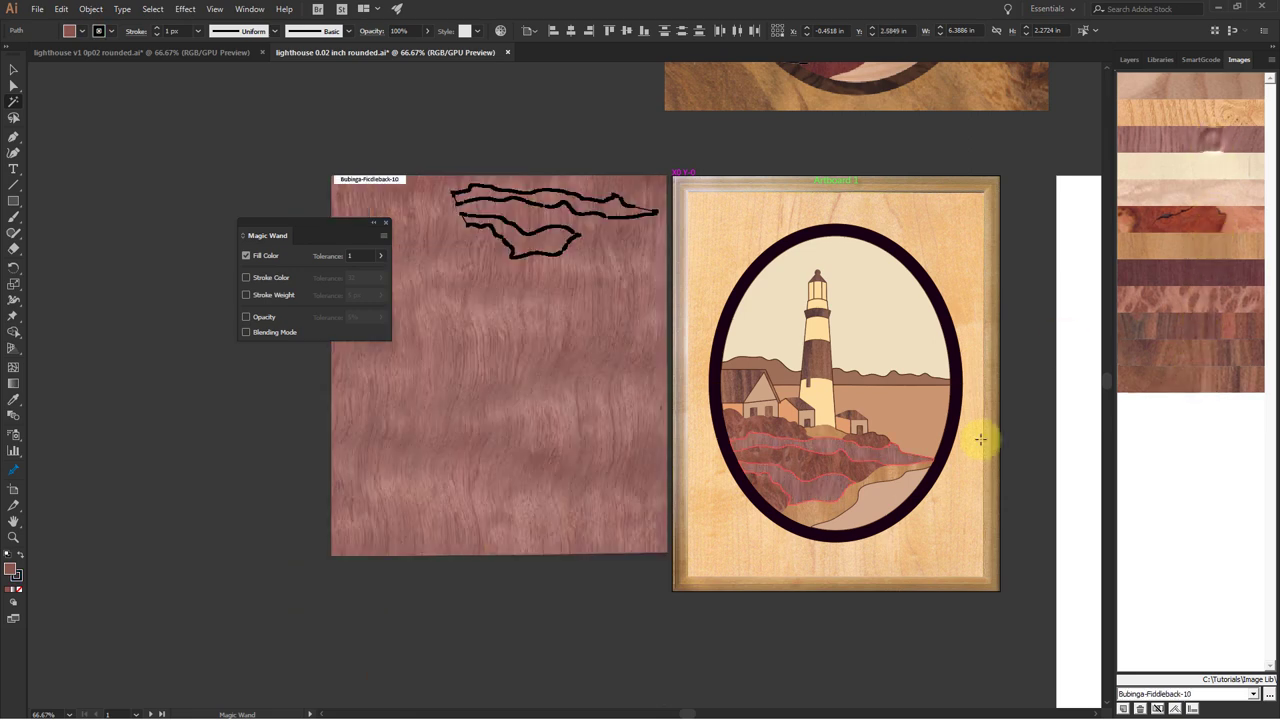
{"action": "left_click", "coordinate": [888, 492]}
{"action": "mouse_move", "coordinate": [1226, 159]}
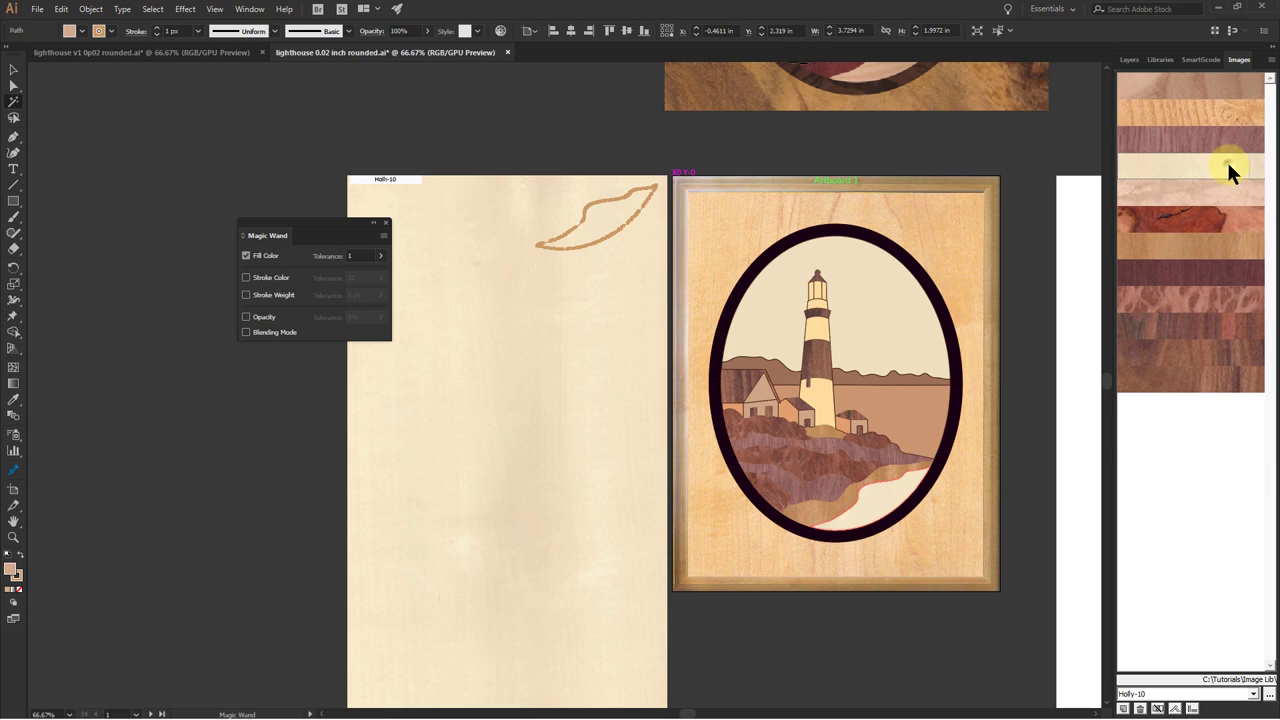
{"action": "left_click", "coordinate": [917, 416]}
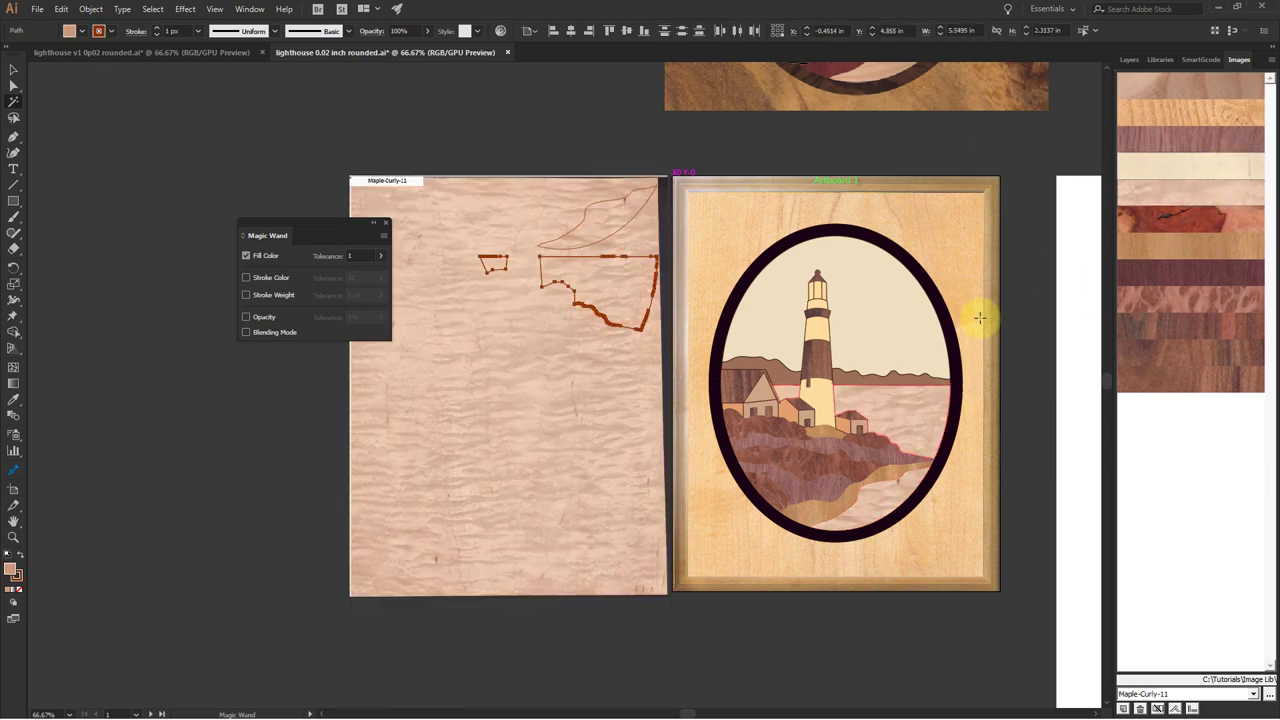
{"action": "left_click", "coordinate": [897, 339]}
{"action": "mouse_move", "coordinate": [1217, 147]}
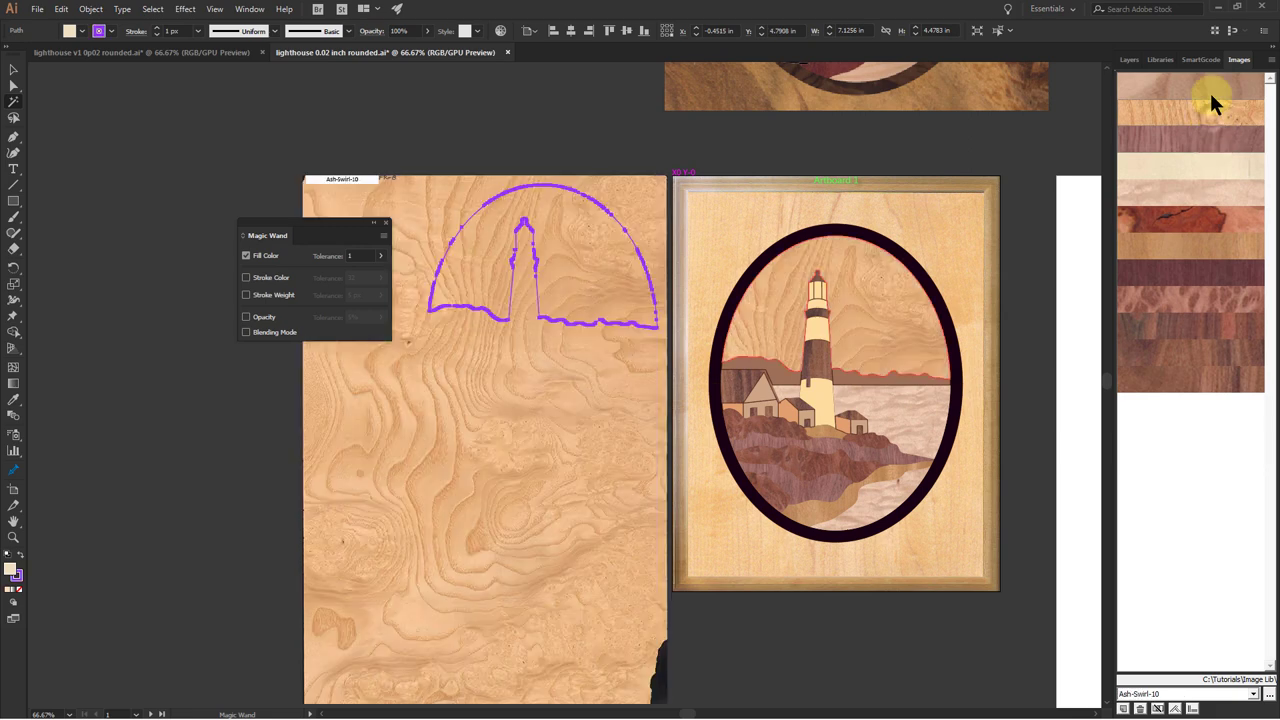
{"action": "mouse_move", "coordinate": [1207, 82]}
{"action": "left_click", "coordinate": [1178, 164]}
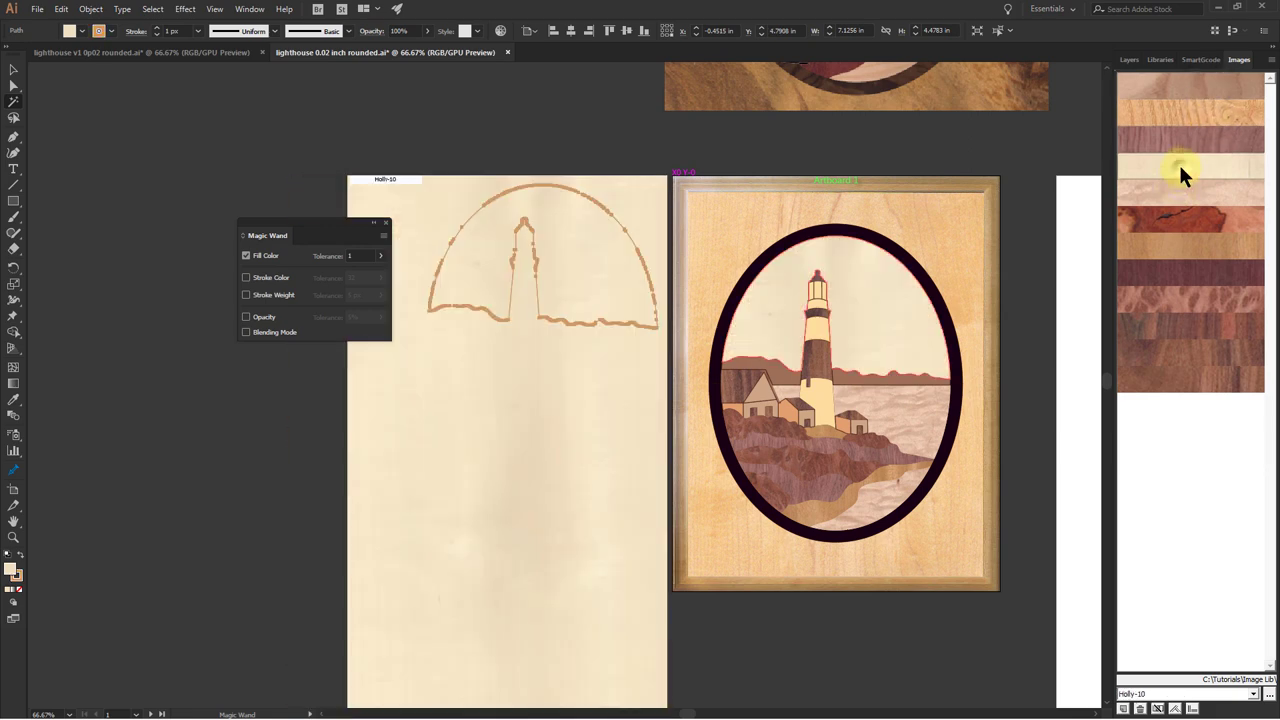
- Try Rosewood woods on the hills, settling on Rosewood-Santos-11, and fill the oval ring with Purpleheart-10
{"action": "left_click", "coordinate": [850, 374]}
{"action": "left_click", "coordinate": [1222, 330]}
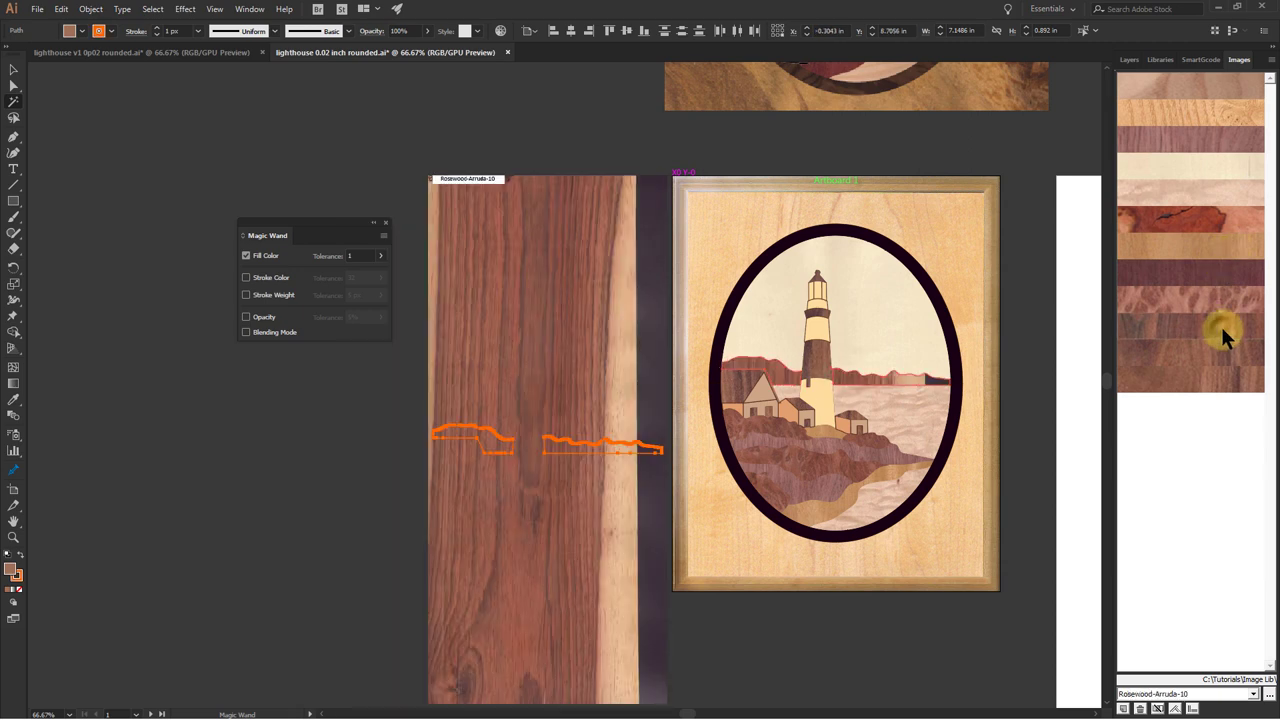
{"action": "left_click", "coordinate": [1213, 360]}
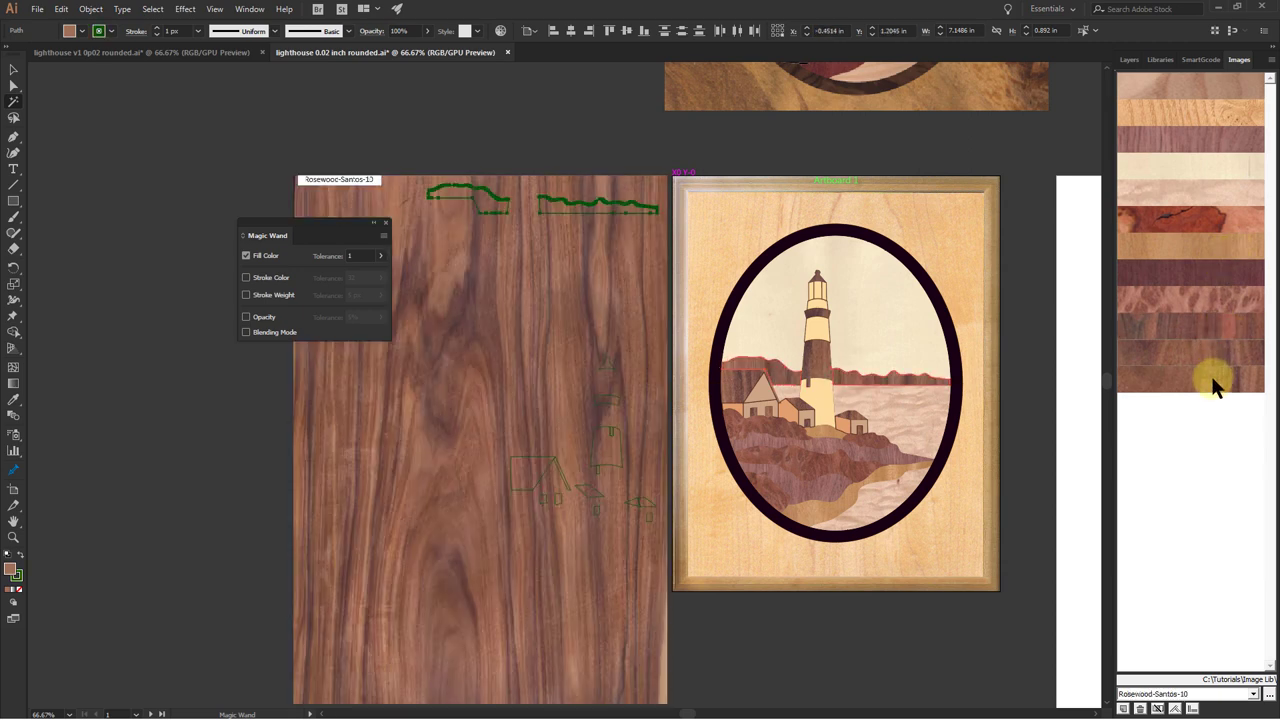
{"action": "left_click", "coordinate": [1213, 380]}
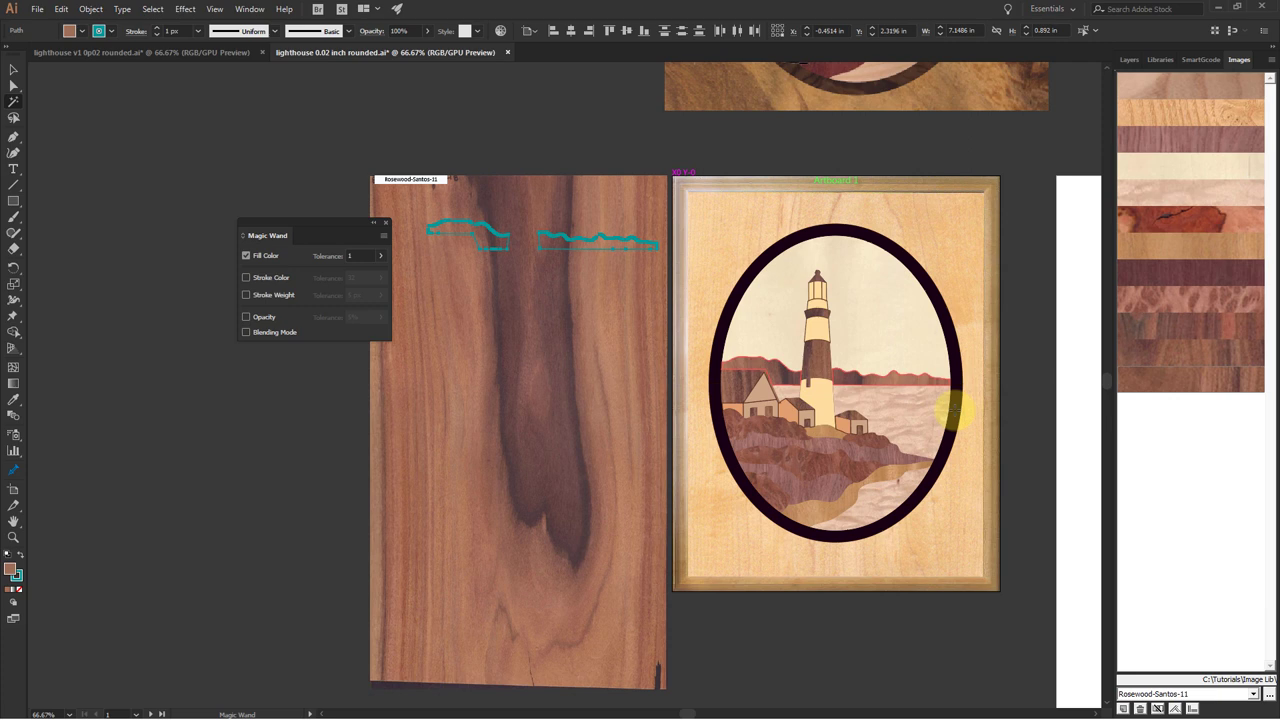
{"action": "left_click", "coordinate": [953, 410]}
{"action": "left_click", "coordinate": [1203, 275]}
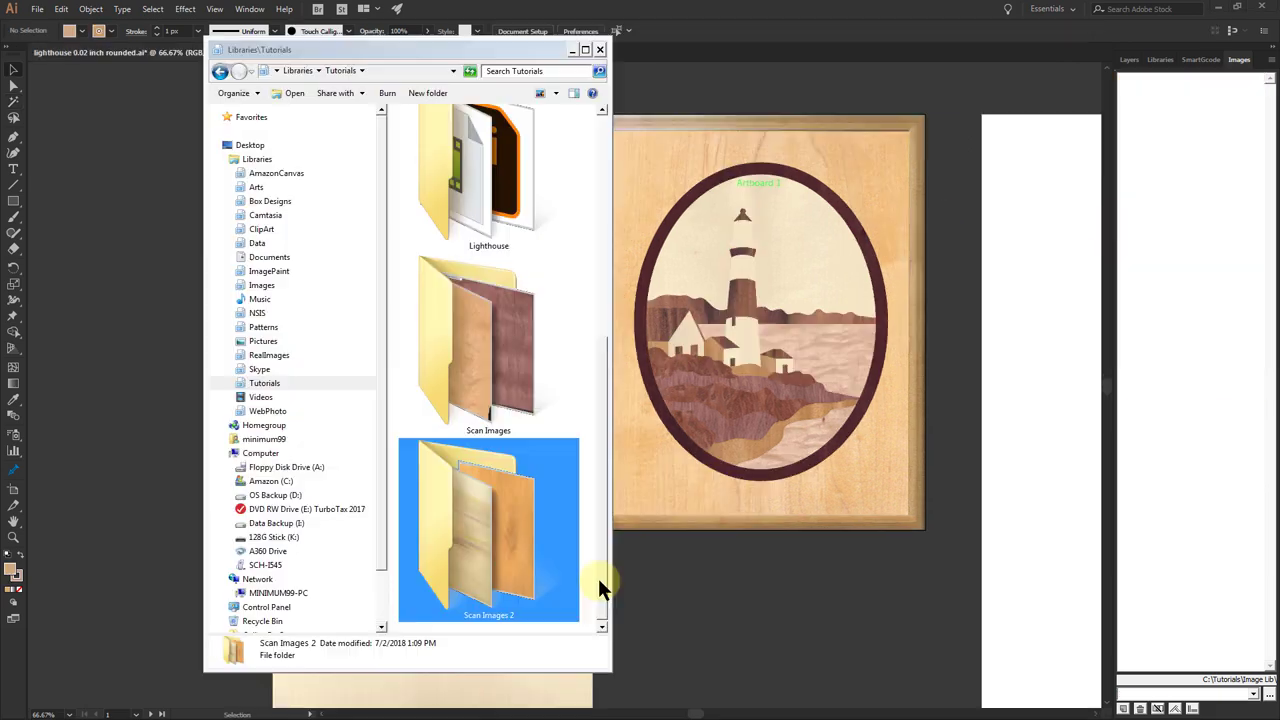
- Drag the Poplar-10 and Yellowheart-10 images from Scan Images 2 onto the Illustrator artboard
{"action": "double_click", "coordinate": [480, 517]}
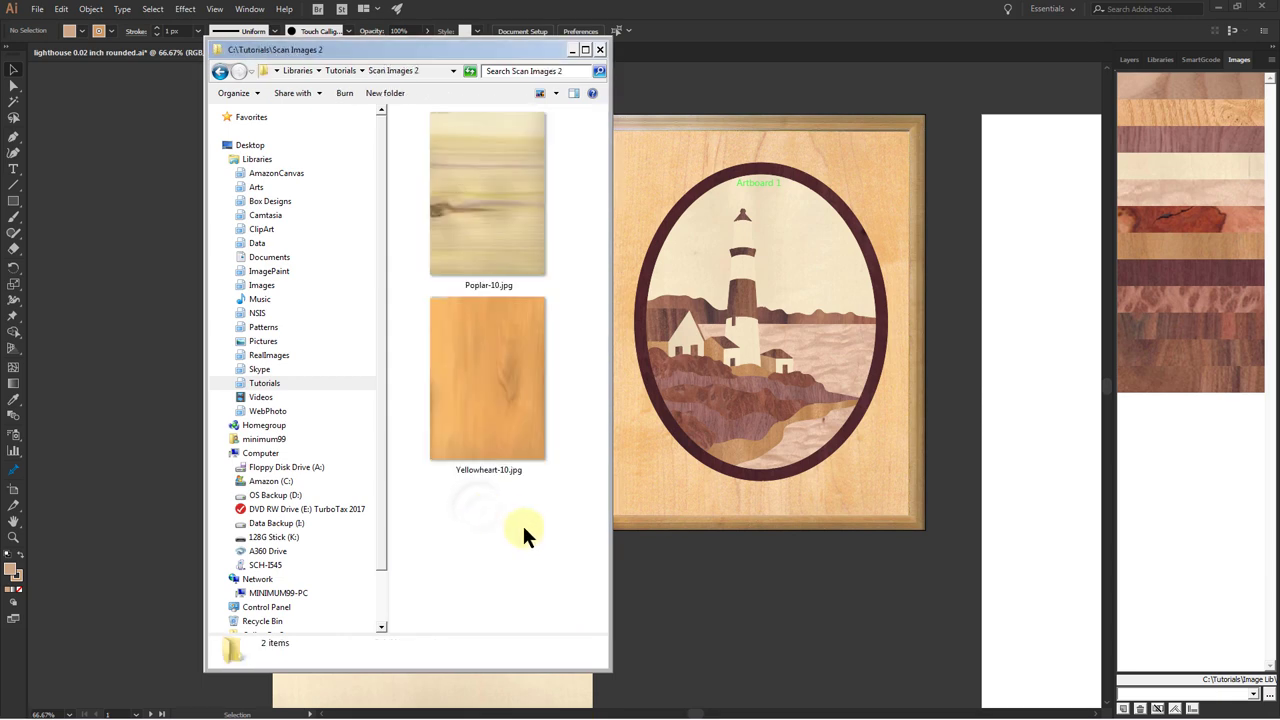
{"action": "left_click_drag", "start_coordinate": [537, 503], "coordinate": [873, 445]}
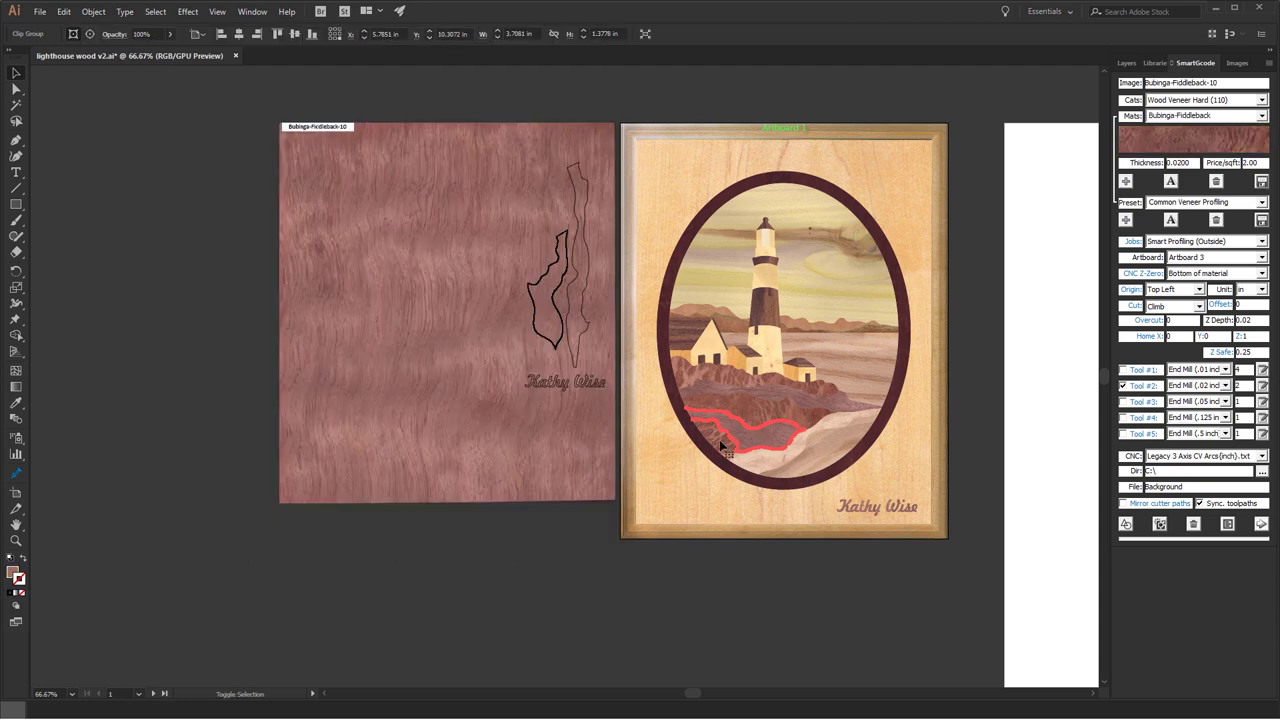
- Shift-select the rock pieces and apply Pimentowood-Burl wood with the Image Picker
{"action": "left_click", "coordinate": [775, 392], "text": "shift"}
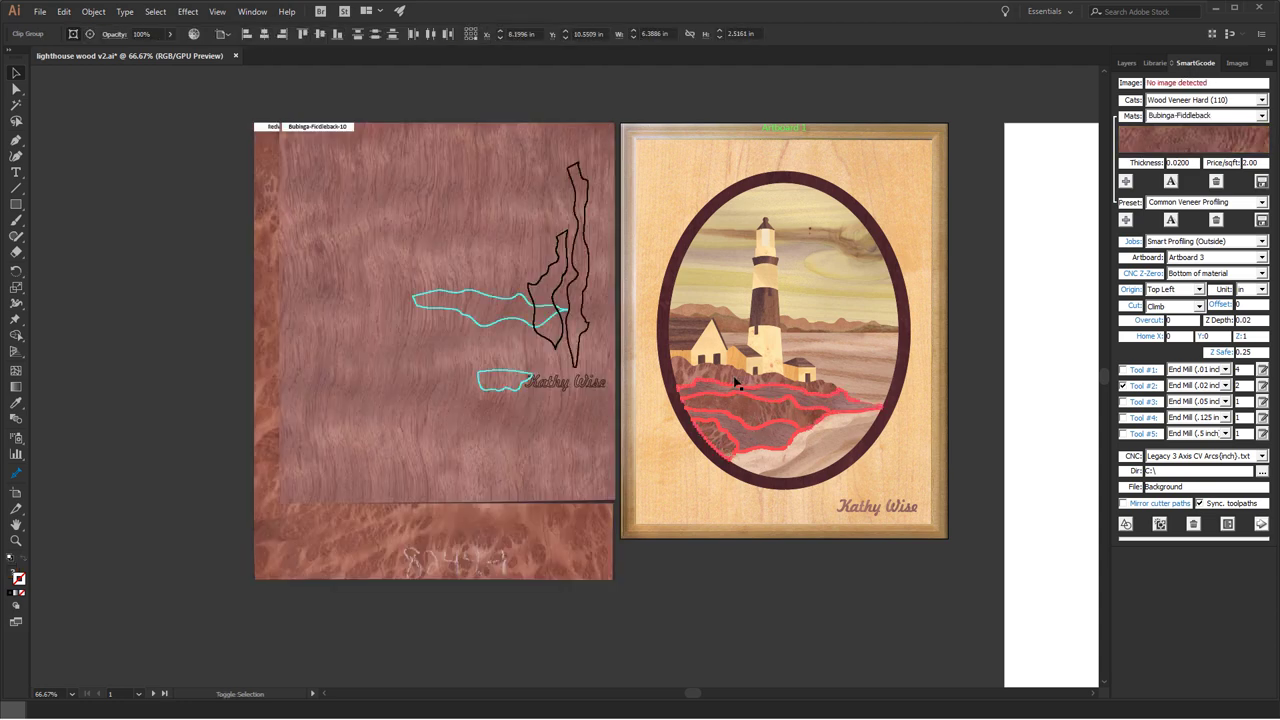
{"action": "left_click", "coordinate": [696, 373], "text": "shift"}
{"action": "left_click", "coordinate": [808, 392], "text": "shift"}
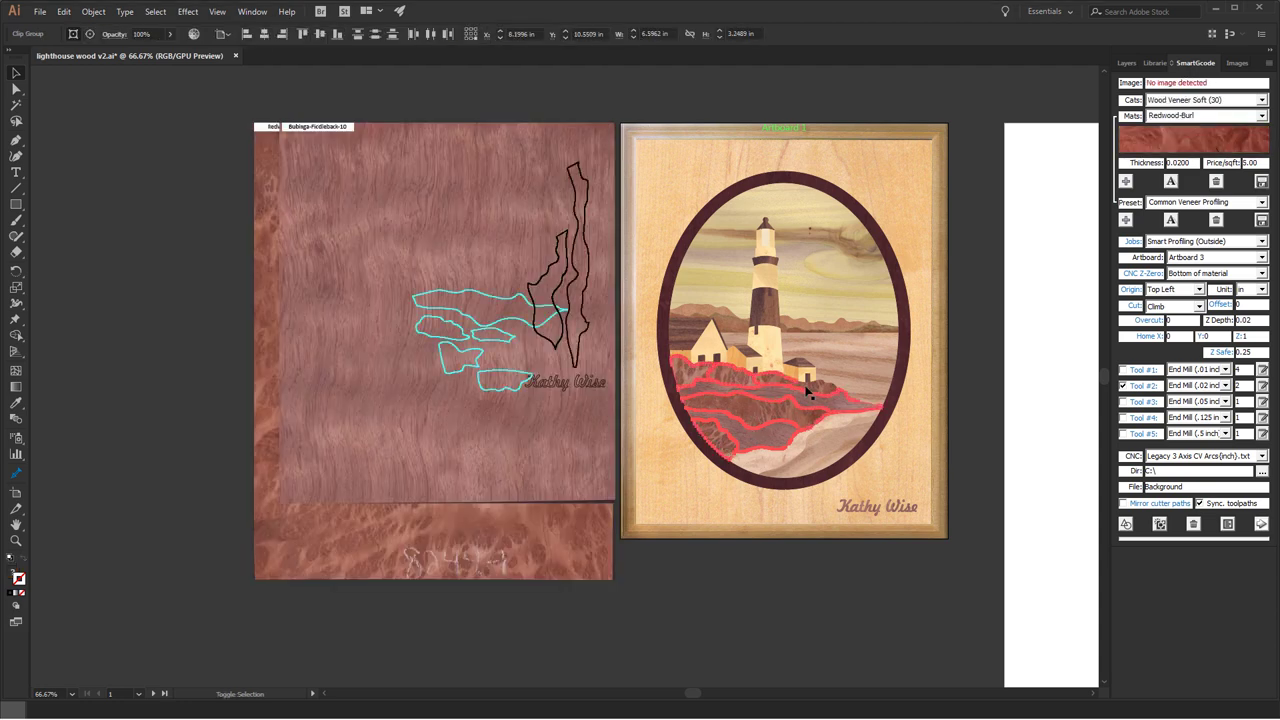
{"action": "left_click", "coordinate": [830, 396], "text": "shift"}
{"action": "left_click", "coordinate": [18, 476]}
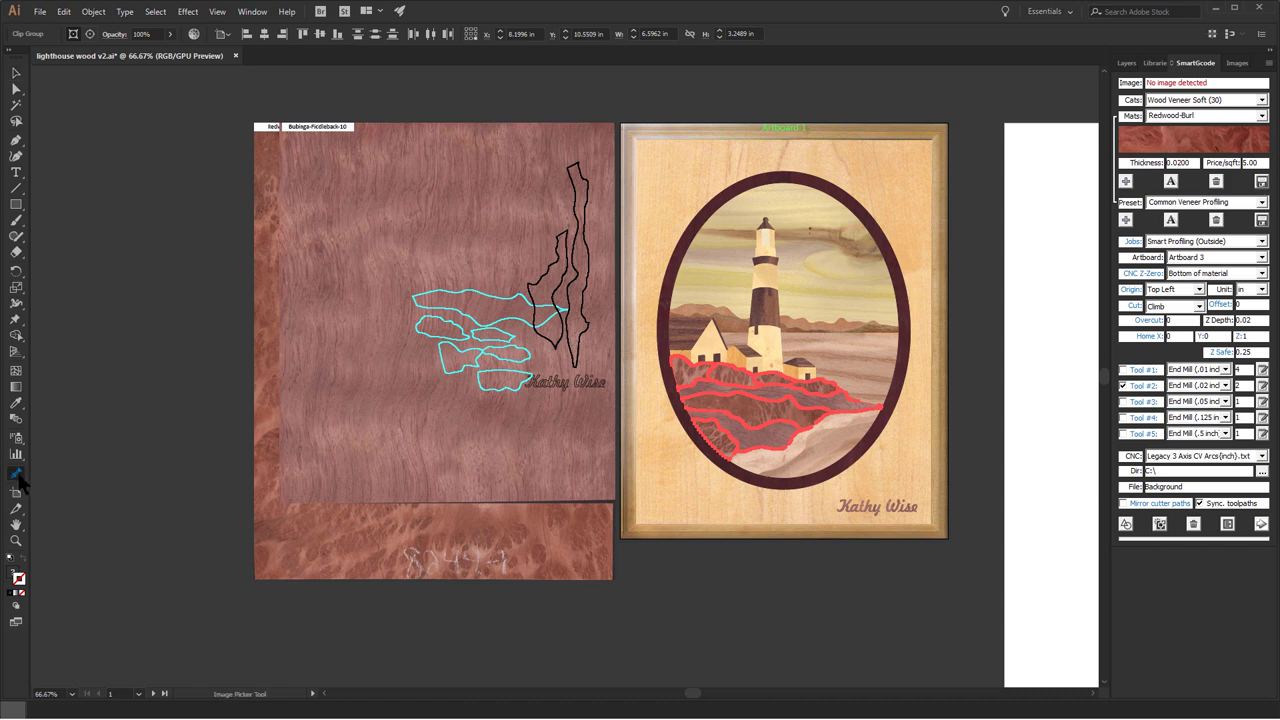
{"action": "left_click", "coordinate": [795, 313]}
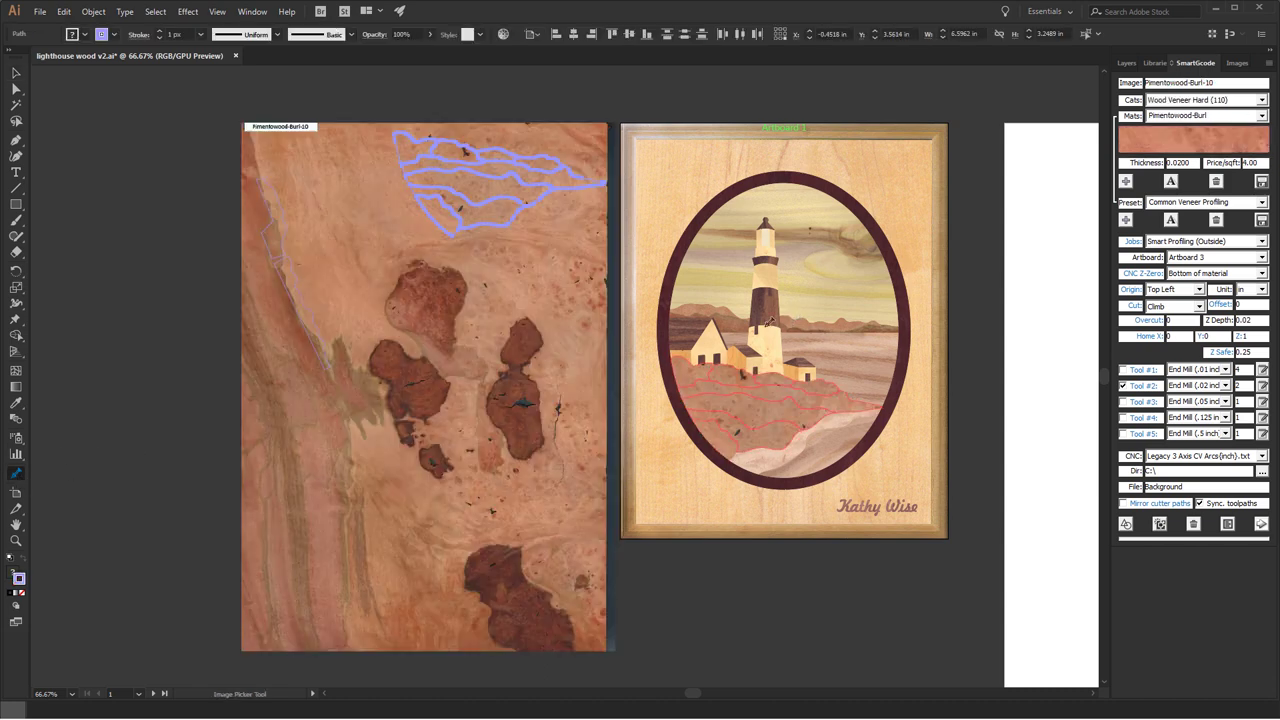
- Rotate the rock cut outline and shift it down-left to suit the Pimentowood-Burl figure
{"action": "key", "text": "v"}
{"action": "left_click", "coordinate": [497, 99]}
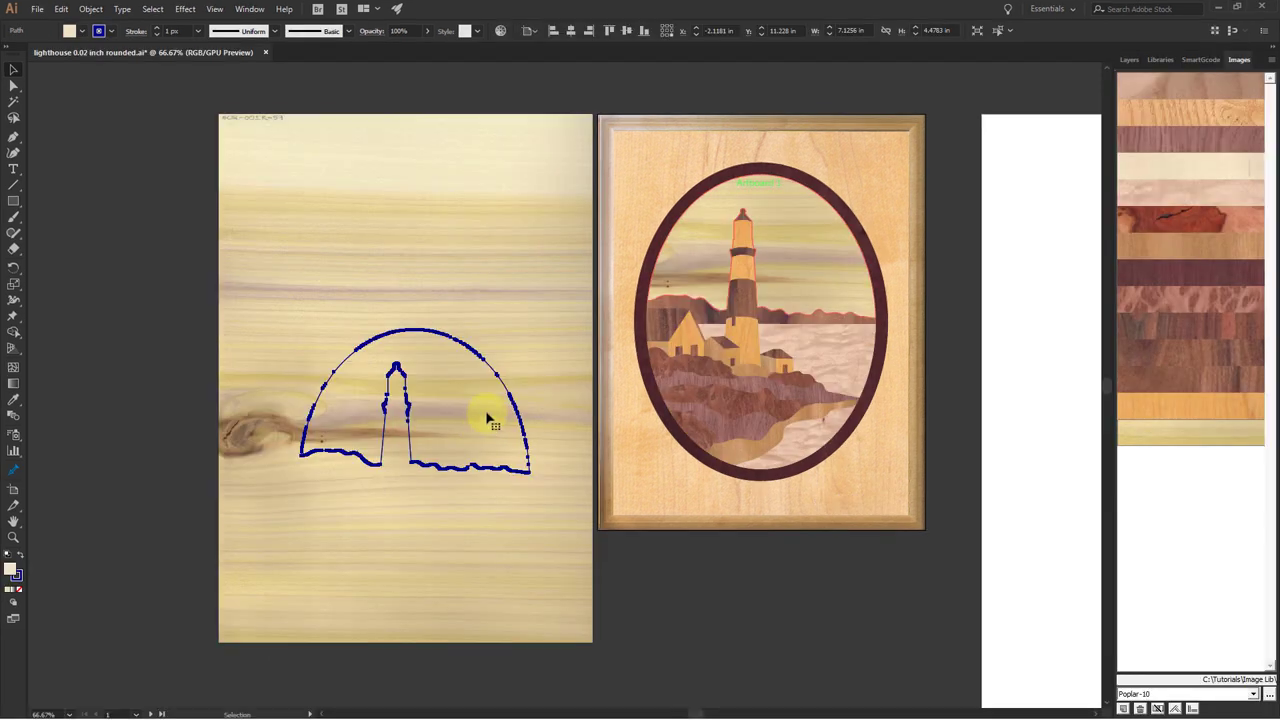
{"action": "key", "text": "r"}
{"action": "left_click_drag", "start_coordinate": [528, 374], "coordinate": [358, 418]}
{"action": "key", "text": "v"}
{"action": "left_click_drag", "start_coordinate": [479, 406], "coordinate": [410, 435]}
- Give a water piece Ash-Olive-30 wood and reposition and rotate its outlines on the sheet
{"action": "left_click", "coordinate": [828, 357]}
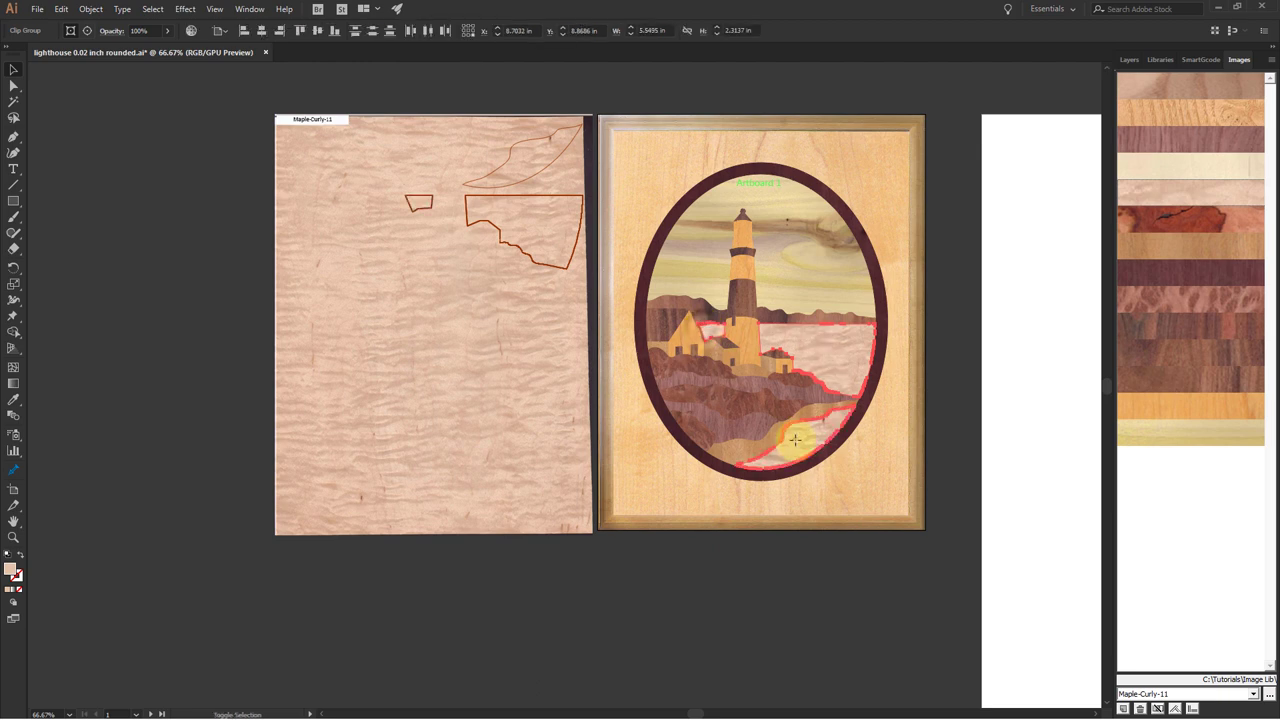
{"action": "left_click", "coordinate": [1220, 96]}
{"action": "left_click_drag", "start_coordinate": [530, 172], "coordinate": [335, 233]}
{"action": "key", "text": "r"}
{"action": "key", "text": "v"}
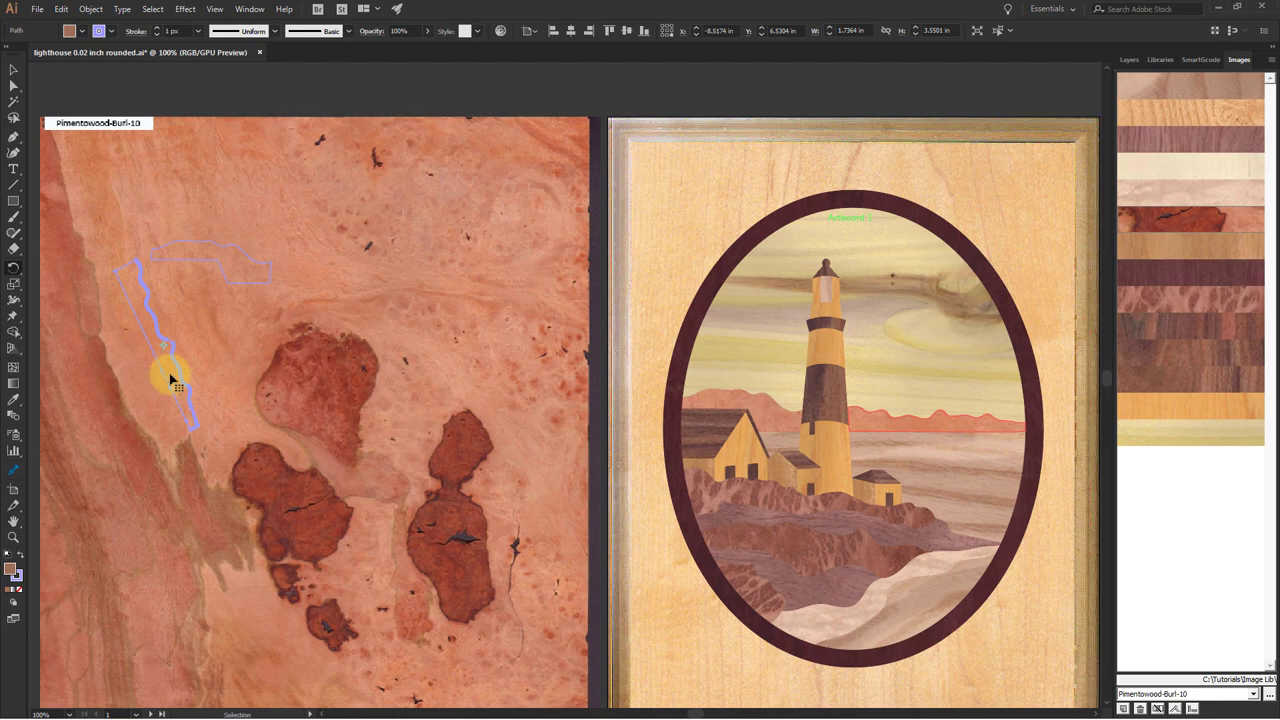
{"action": "left_click_drag", "start_coordinate": [172, 380], "coordinate": [135, 420]}
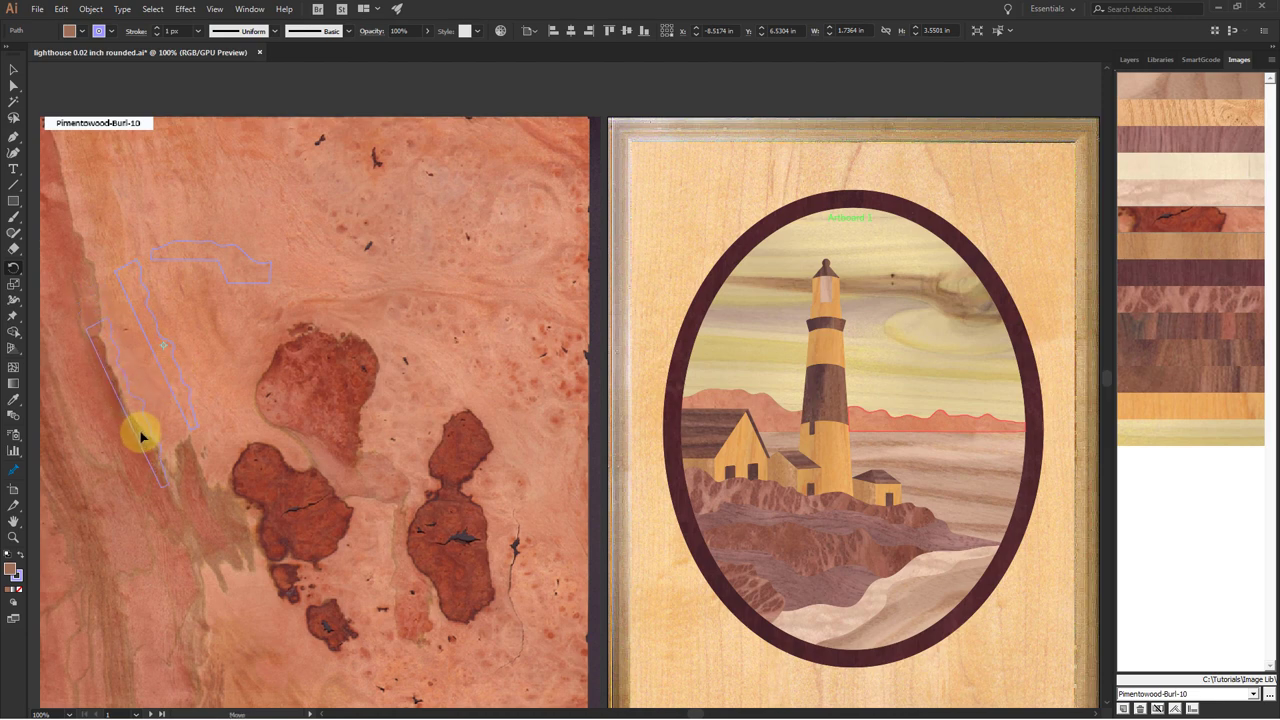
{"action": "left_click_drag", "start_coordinate": [143, 430], "coordinate": [97, 304]}
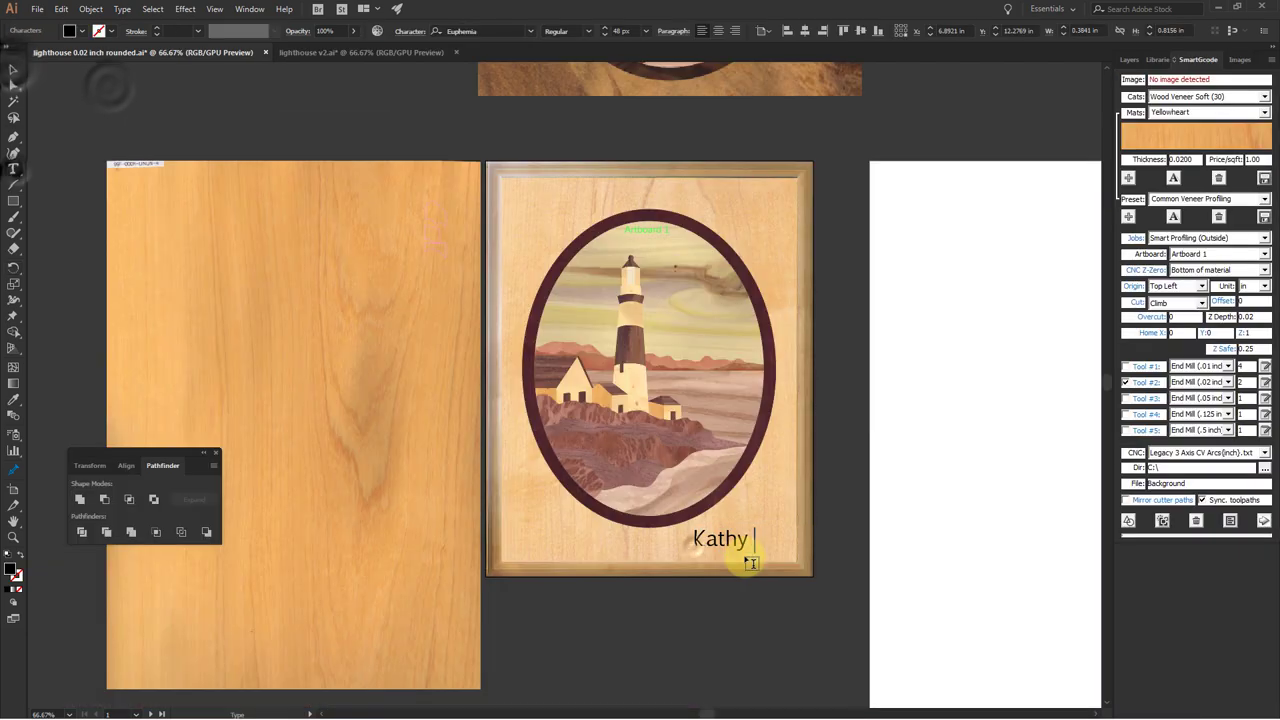
- Set the signature text to Freehand521 BT at 36 px
{"action": "type", "text": "Wise"}
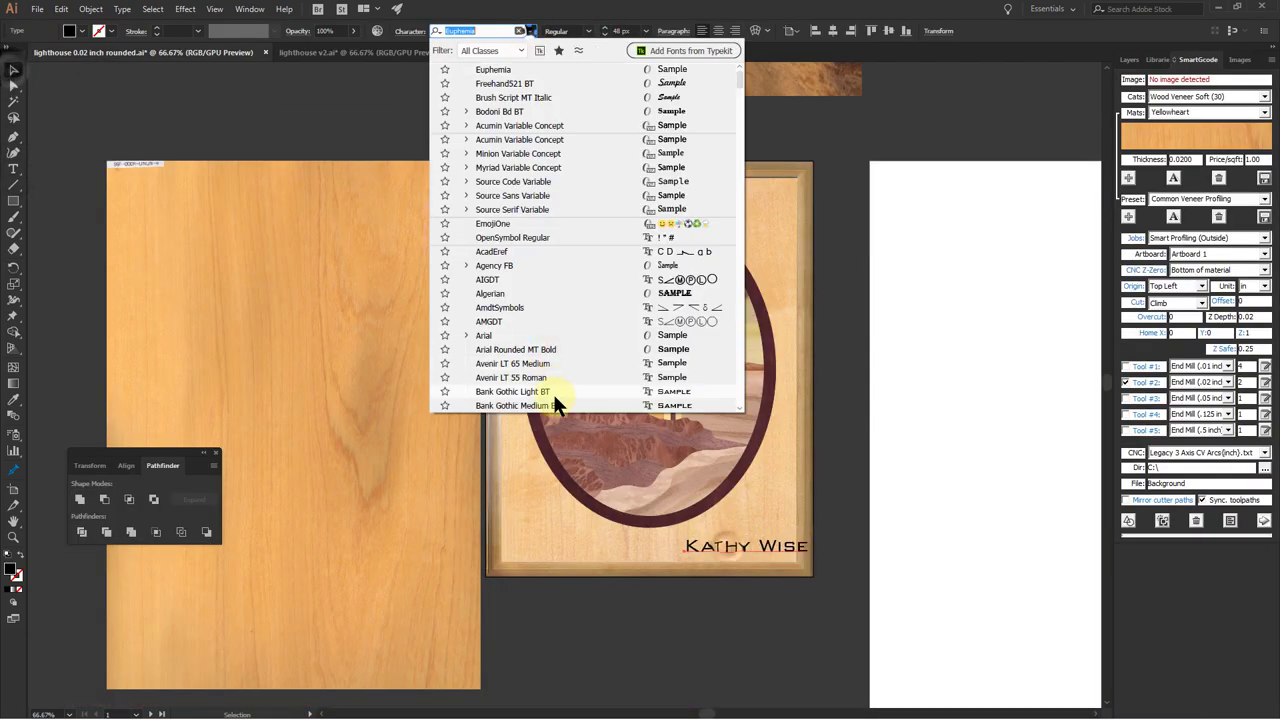
{"action": "scroll", "coordinate": [556, 393], "scroll_direction": "down", "scroll_amount": 20}
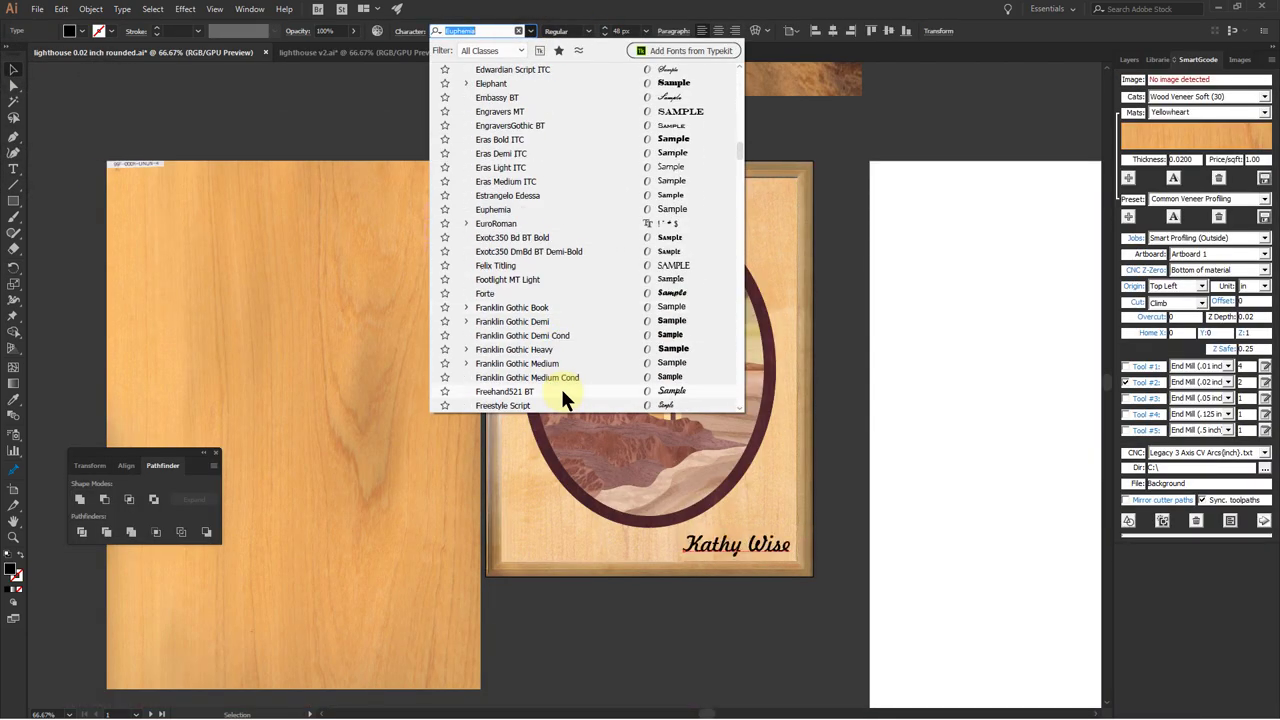
{"action": "left_click", "coordinate": [562, 392]}
{"action": "left_click", "coordinate": [645, 31]}
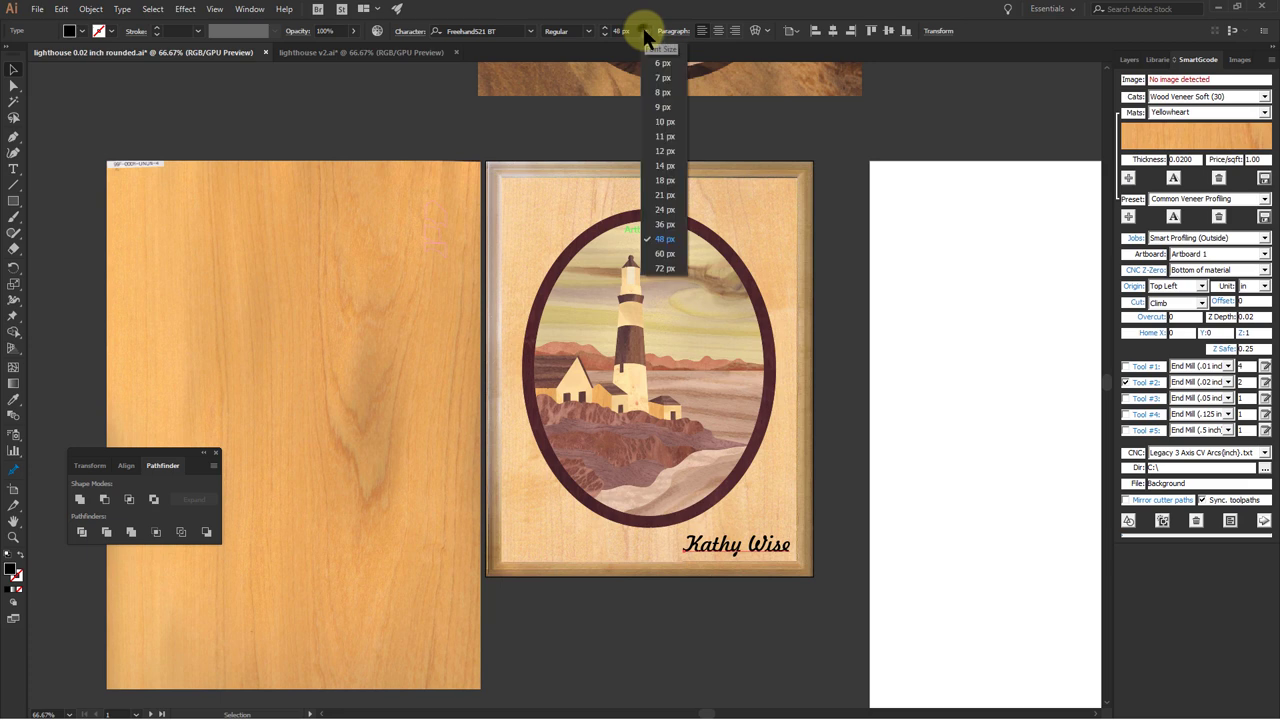
{"action": "left_click", "coordinate": [665, 224]}
- Expand the signature into outlines and make the Pocket layer visible
{"action": "left_click", "coordinate": [90, 9]}
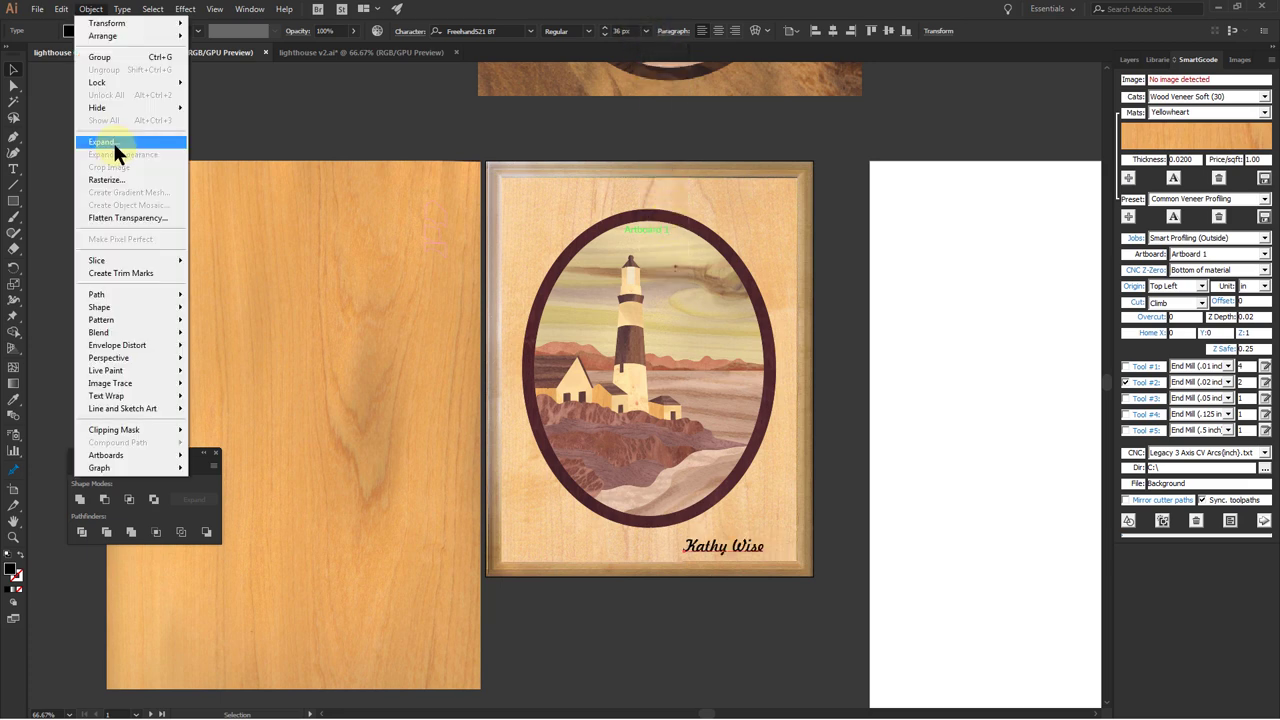
{"action": "left_click", "coordinate": [124, 141]}
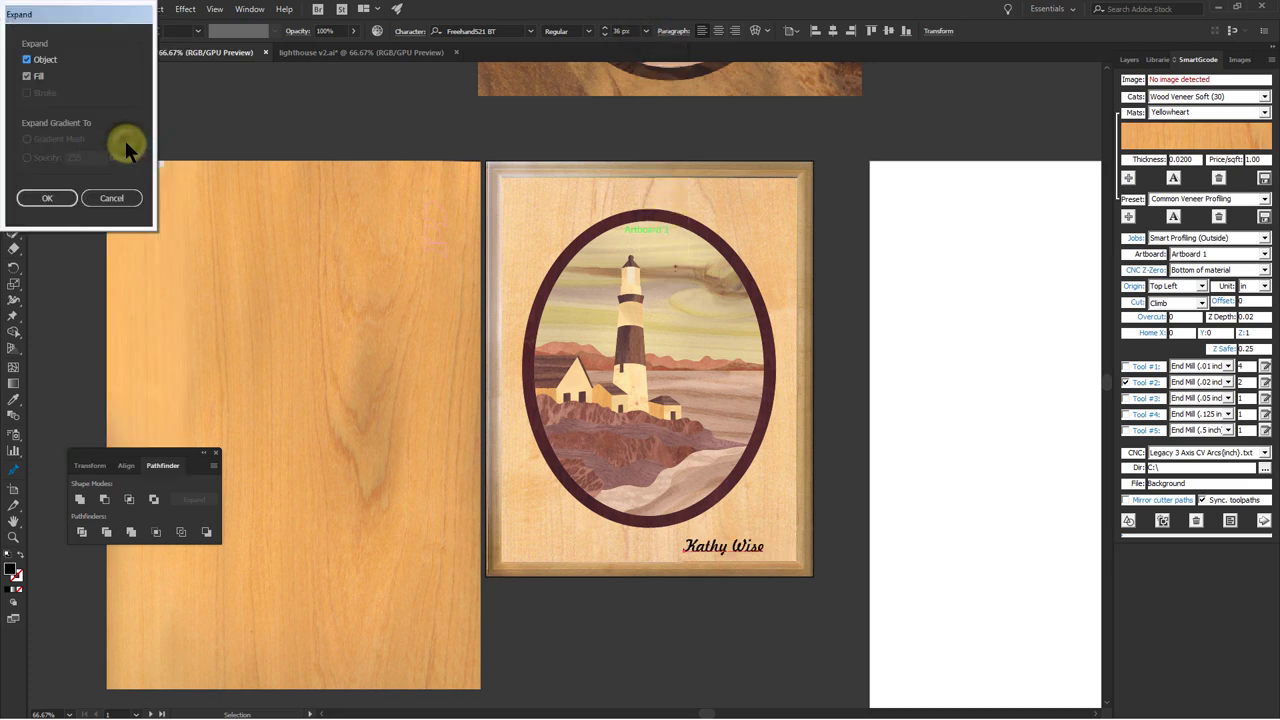
{"action": "left_click", "coordinate": [55, 203]}
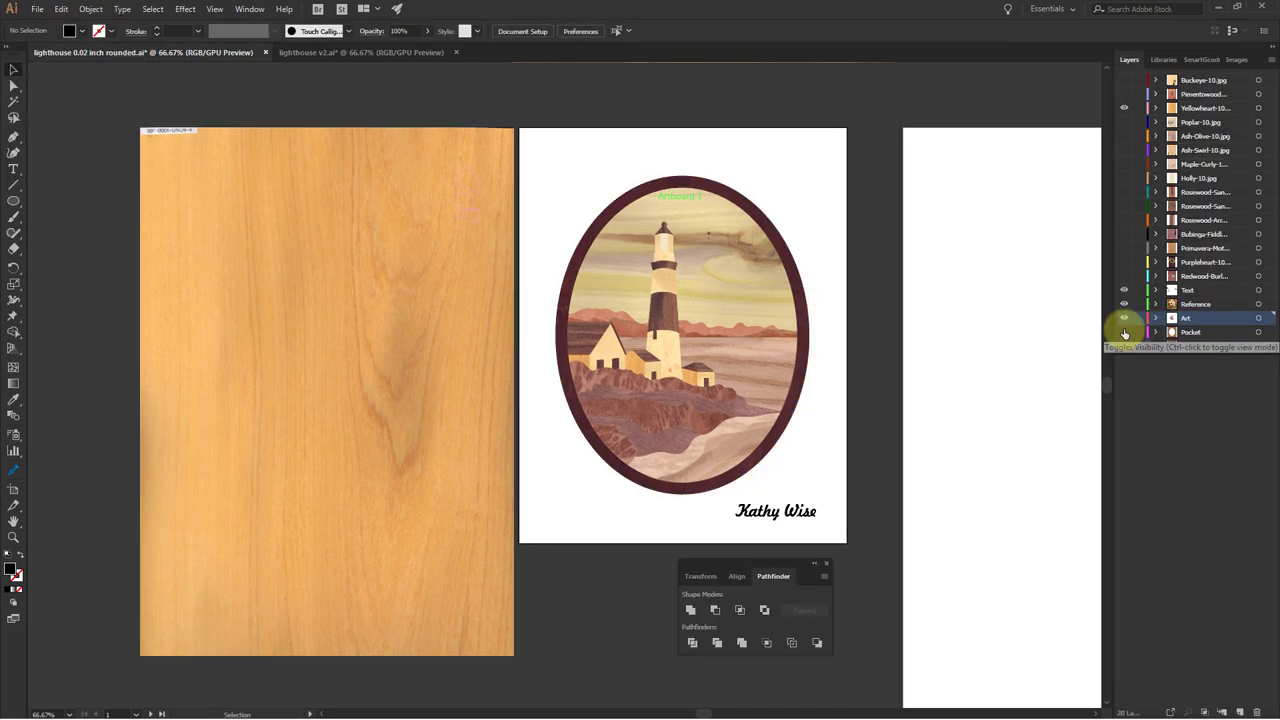
{"action": "left_click", "coordinate": [1124, 331]}
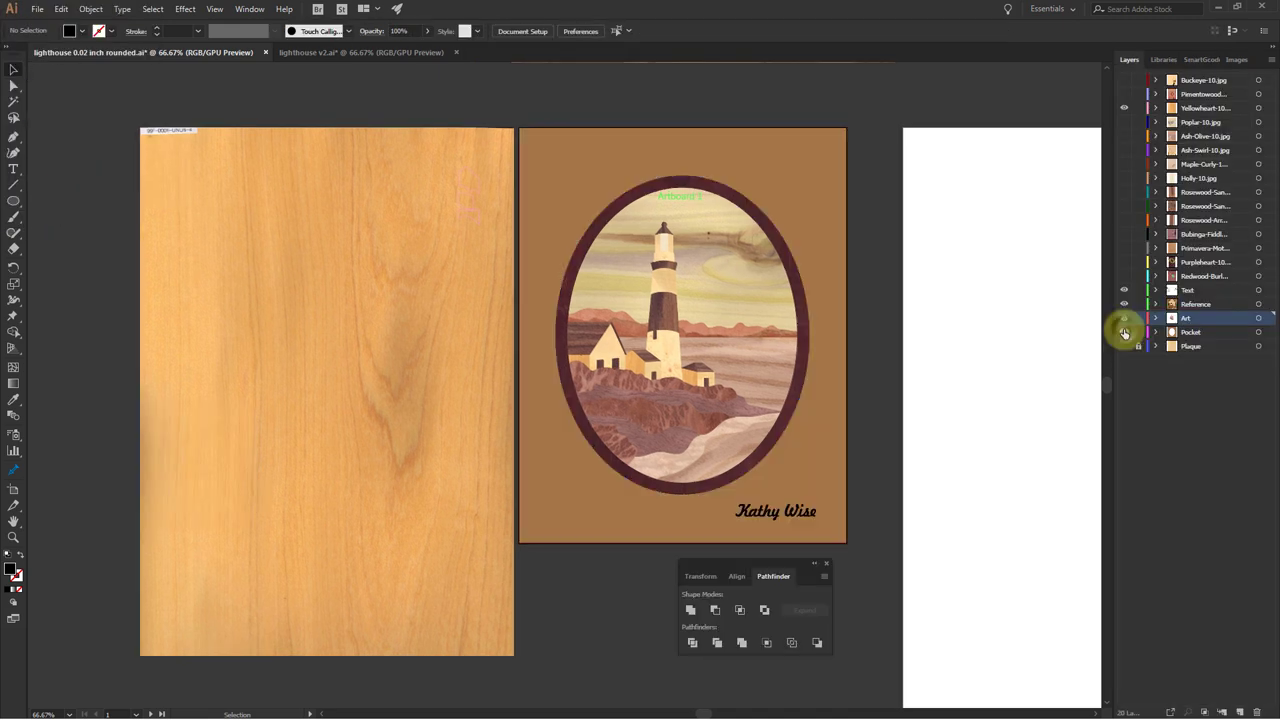
- Trim the plaque pocket with Pathfinder Trim against the oval and signature
{"action": "left_click_drag", "start_coordinate": [877, 556], "coordinate": [729, 497]}
{"action": "left_click", "coordinate": [717, 643]}
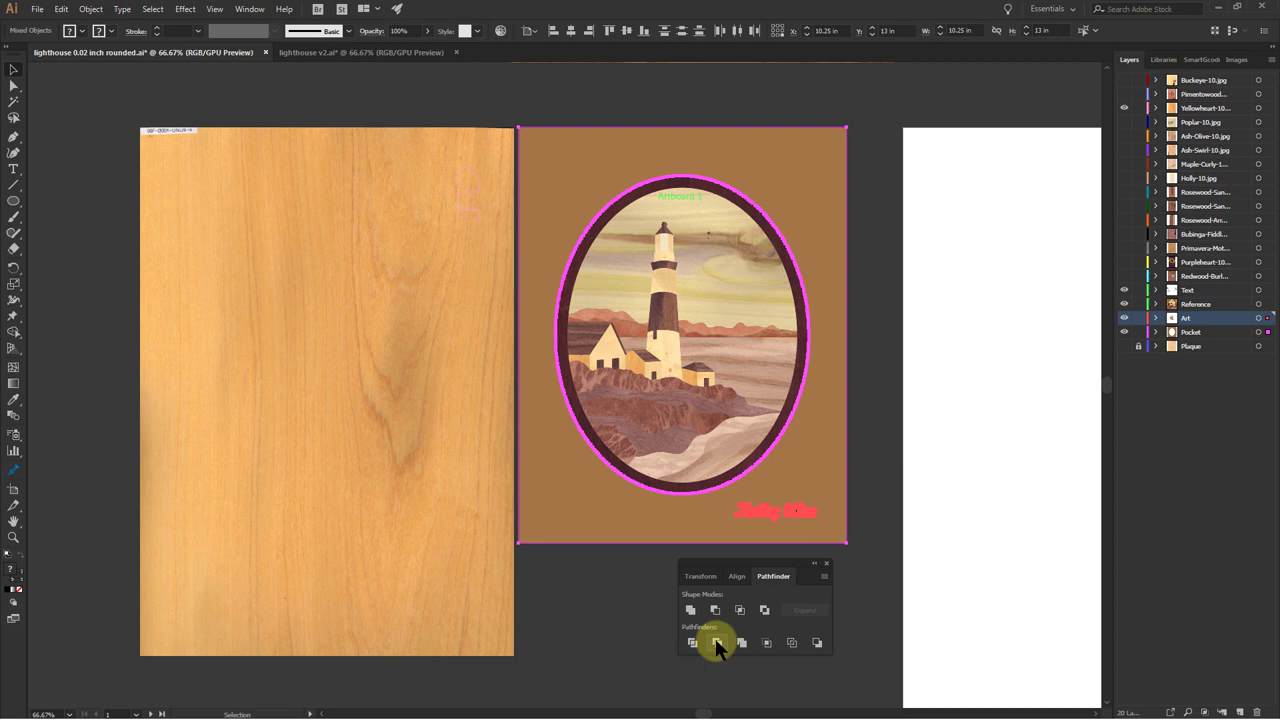
{"action": "left_click_drag", "start_coordinate": [838, 520], "coordinate": [860, 555]}
{"action": "left_click", "coordinate": [860, 555]}
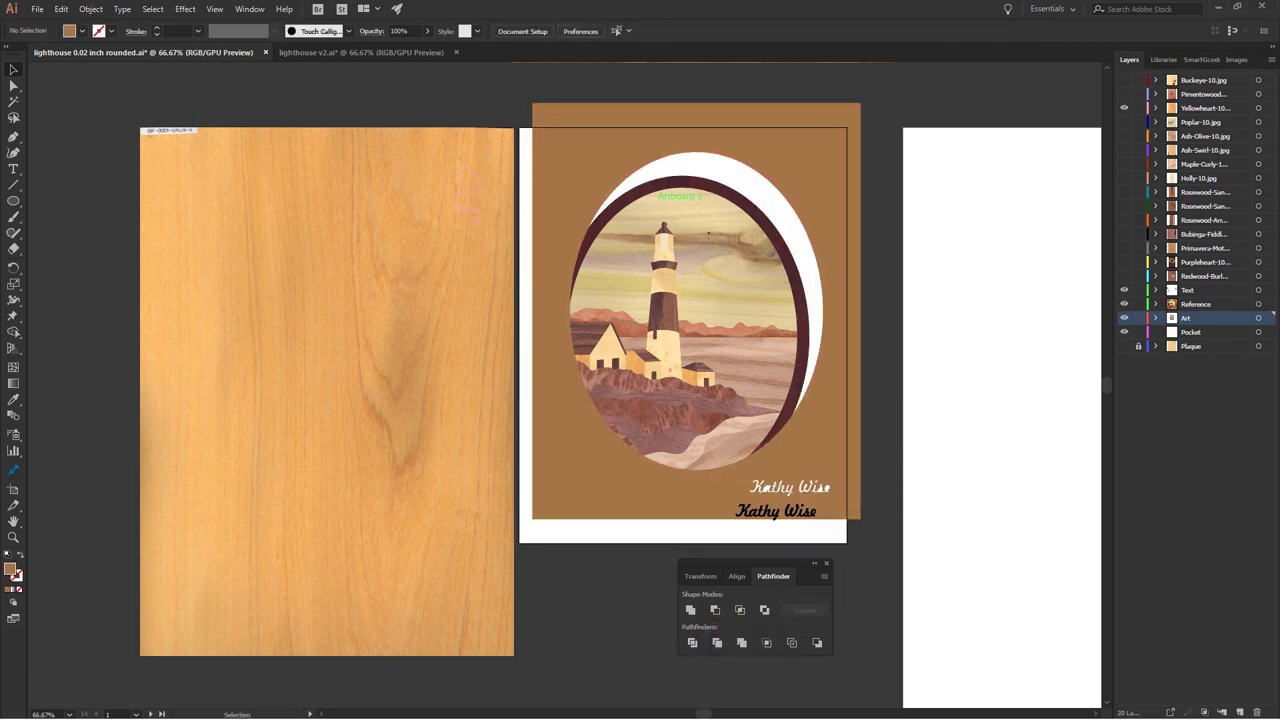
{"action": "scroll", "coordinate": [779, 510], "scroll_direction": "up", "scroll_amount": 6}
- Ungroup the signature letters and round all corners for the .02 inch end mill
{"action": "left_click", "coordinate": [665, 415]}
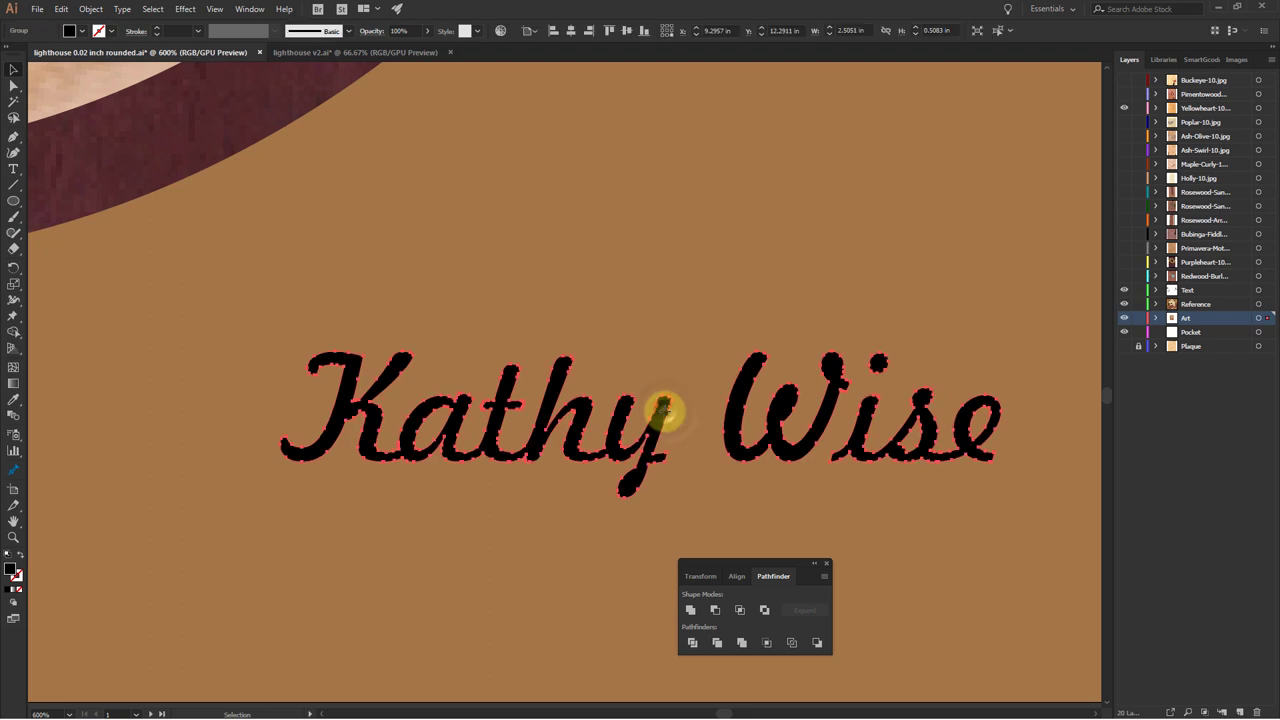
{"action": "right_click", "coordinate": [664, 414]}
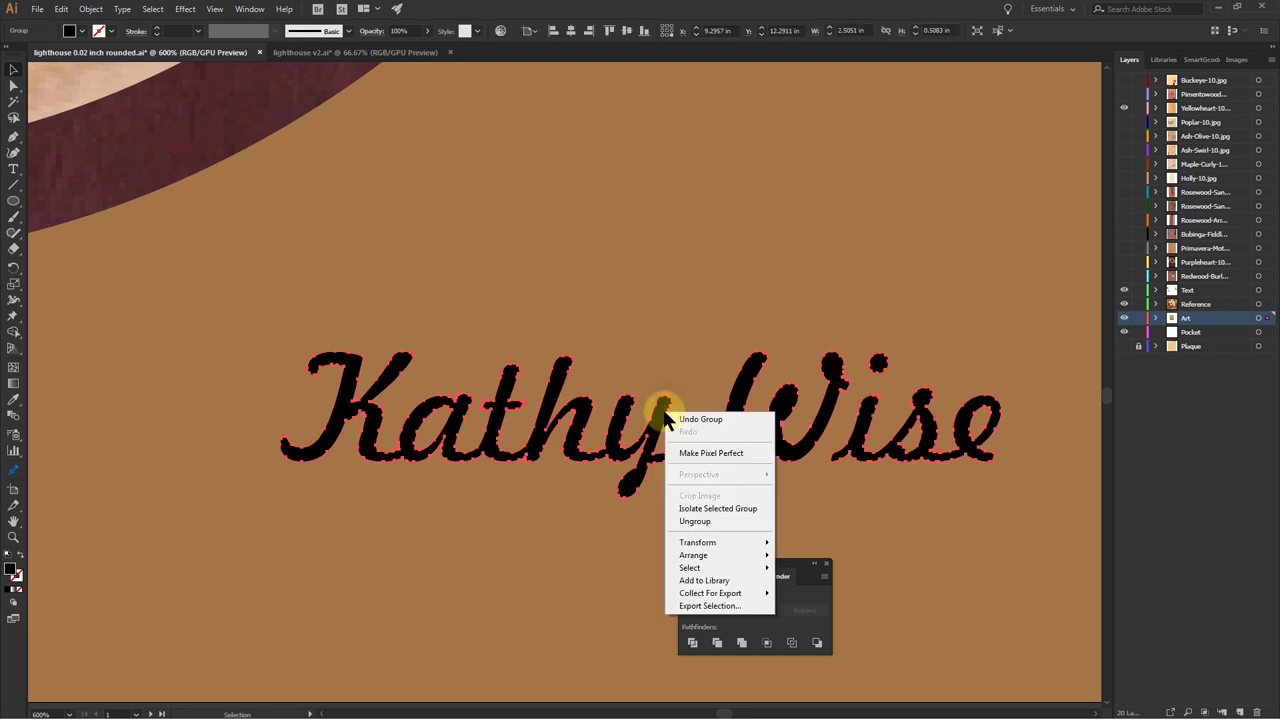
{"action": "left_click", "coordinate": [694, 520]}
{"action": "key", "text": "ctrl+a"}
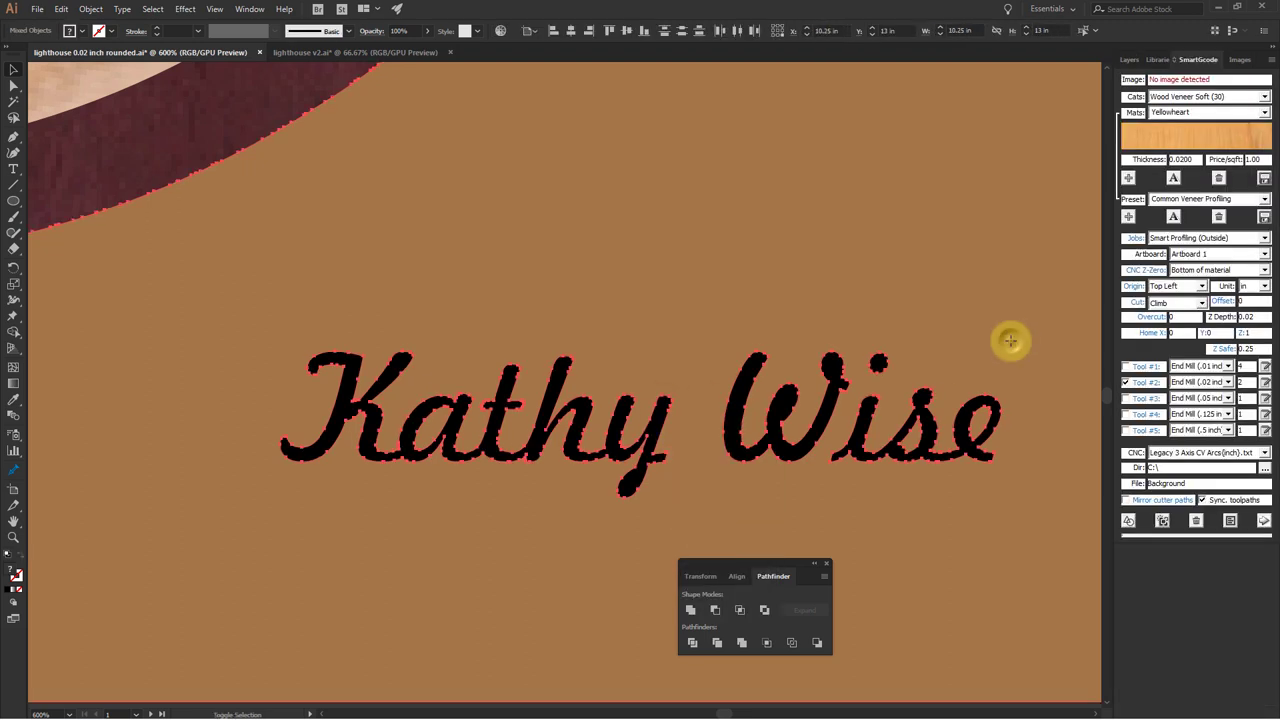
{"action": "left_click", "coordinate": [1128, 521]}
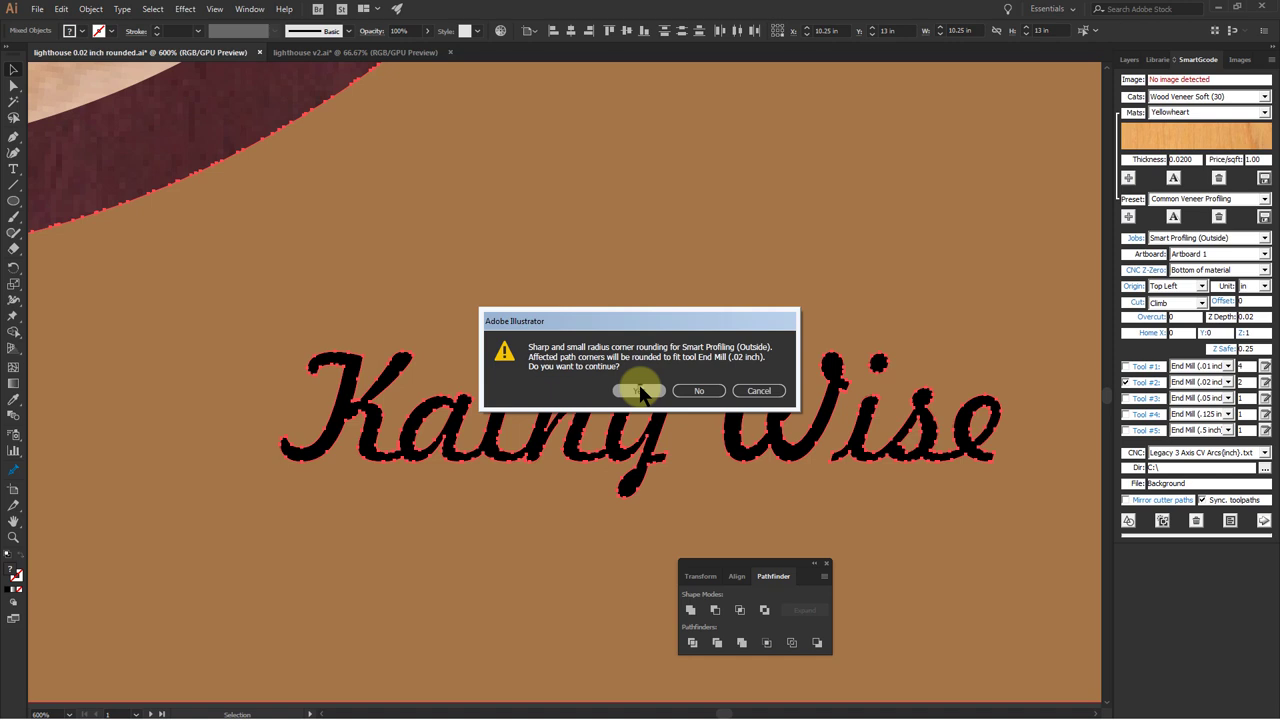
{"action": "left_click", "coordinate": [640, 391]}
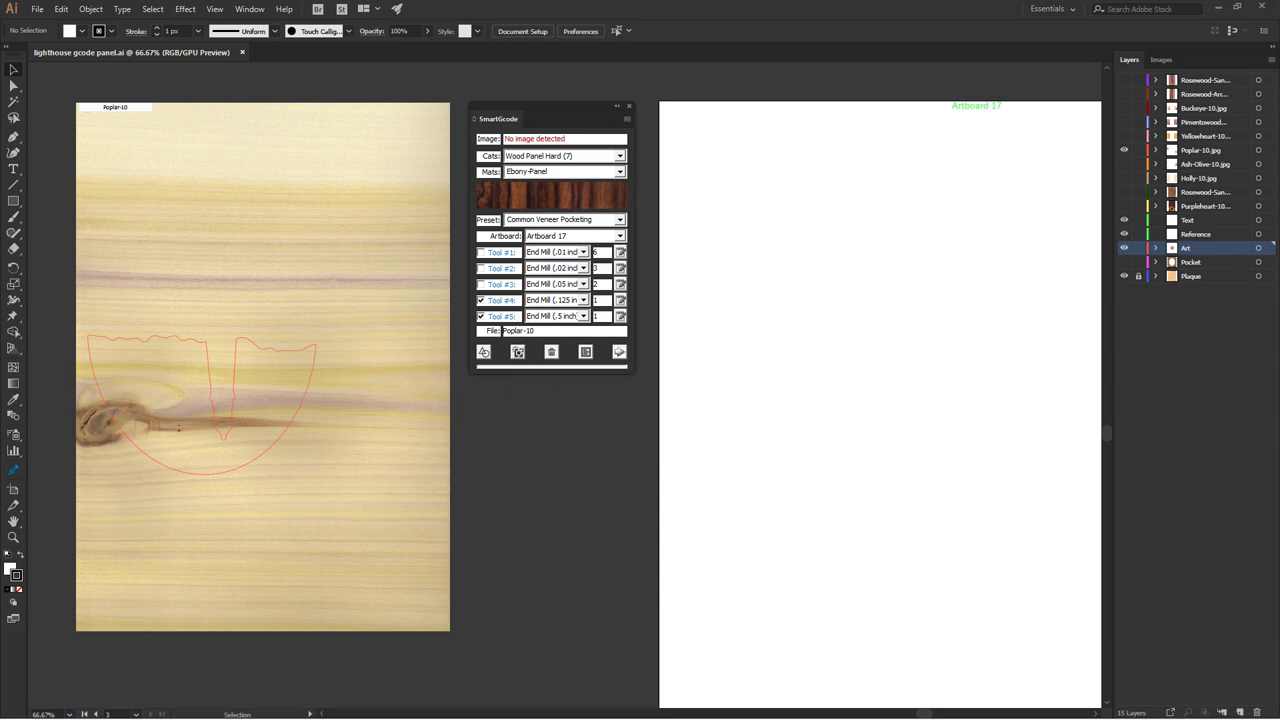
- Select the Poplar-10 image and create its profiling toolpath with the .02 inch end mill
{"action": "left_click", "coordinate": [366, 380]}
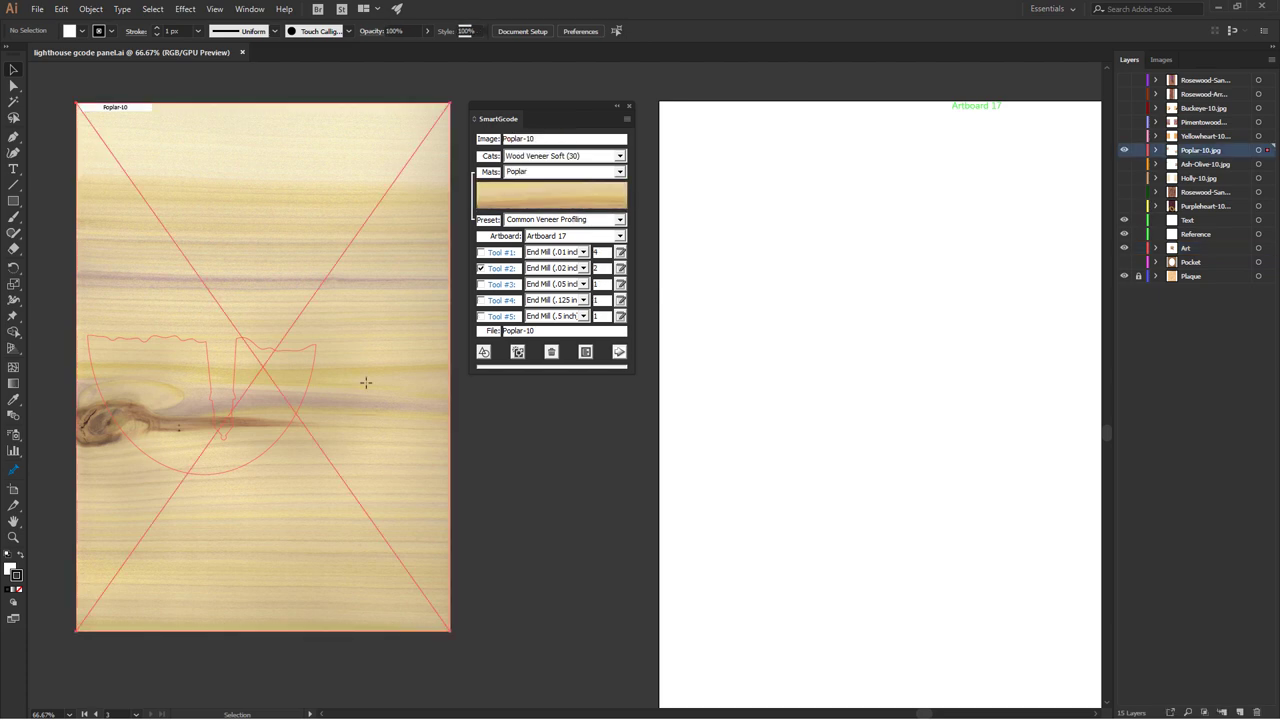
{"action": "left_click", "coordinate": [517, 352]}
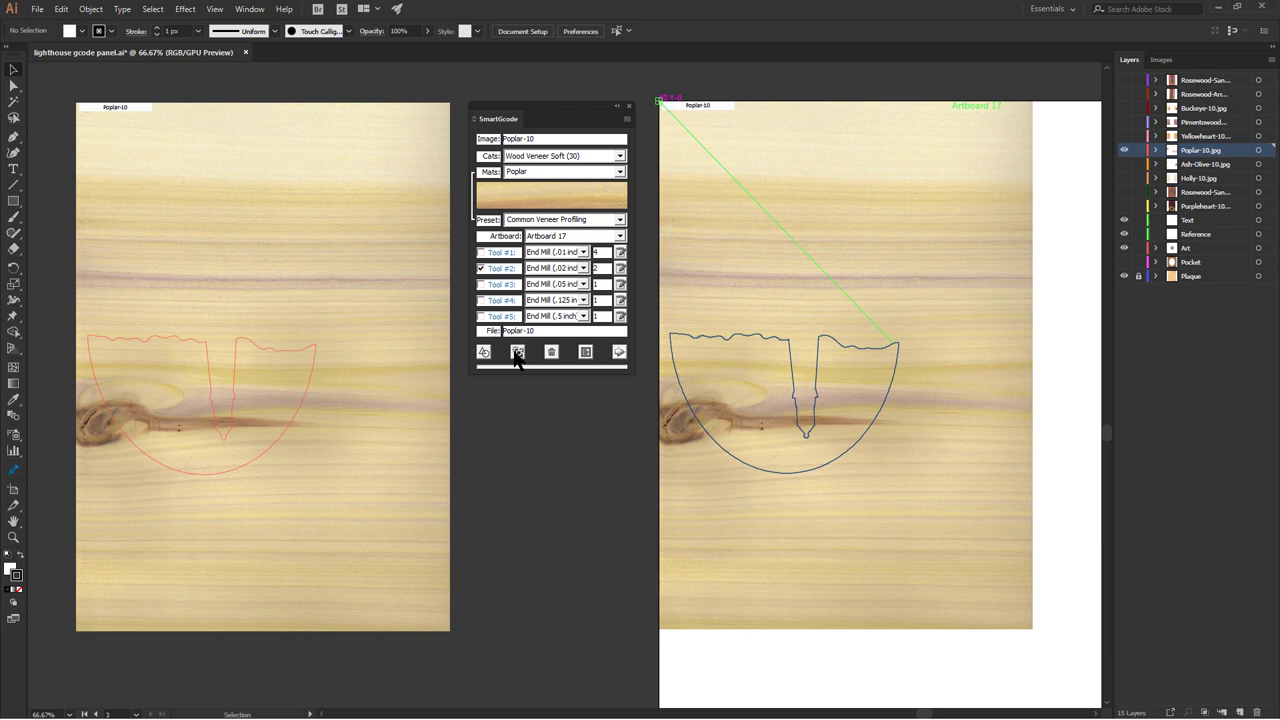
- Reload the Poplar-10 image's settings and output its veneer toolpath onto Artboard 17
{"action": "left_click", "coordinate": [476, 120]}
{"action": "left_click", "coordinate": [476, 120]}
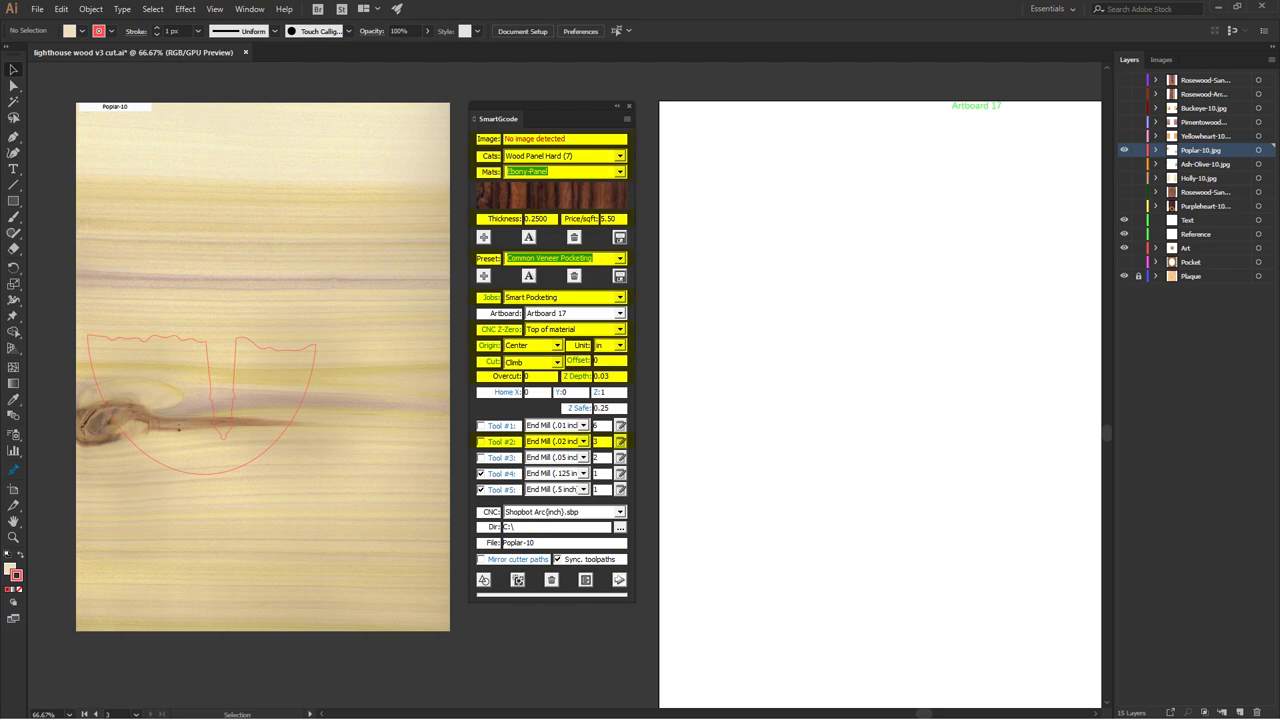
{"action": "left_click", "coordinate": [345, 263]}
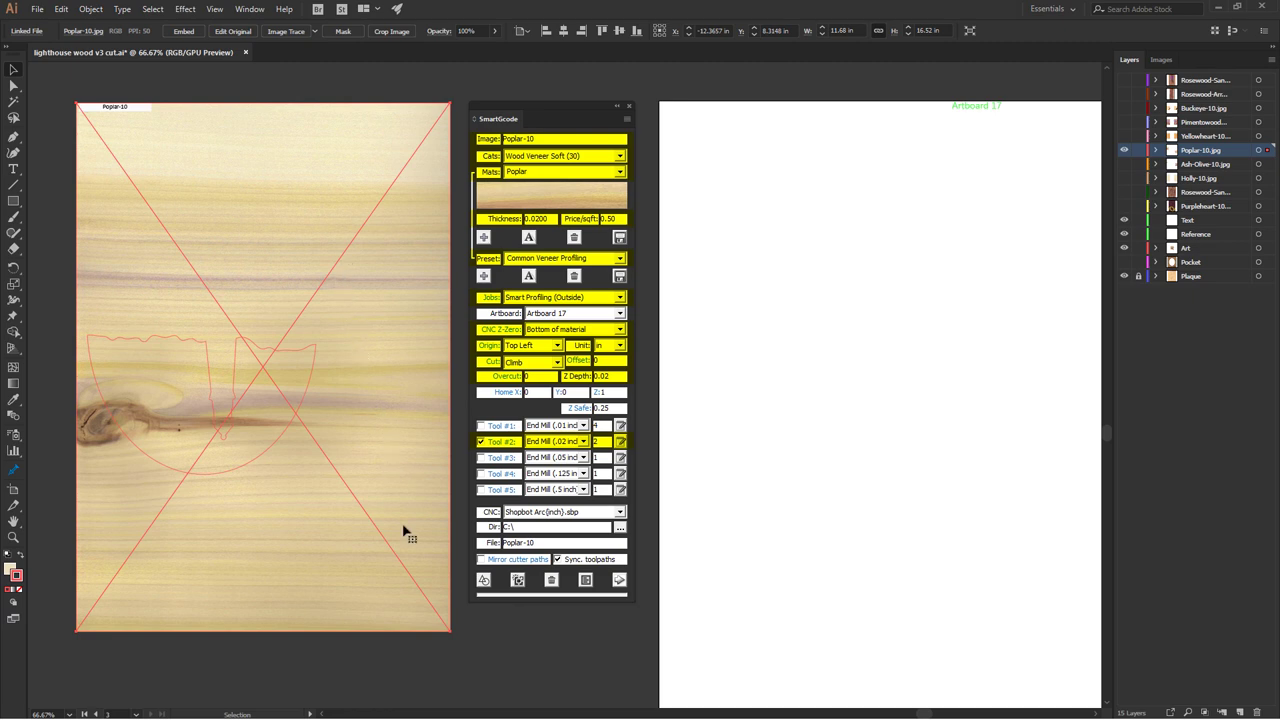
{"action": "left_click", "coordinate": [518, 581]}
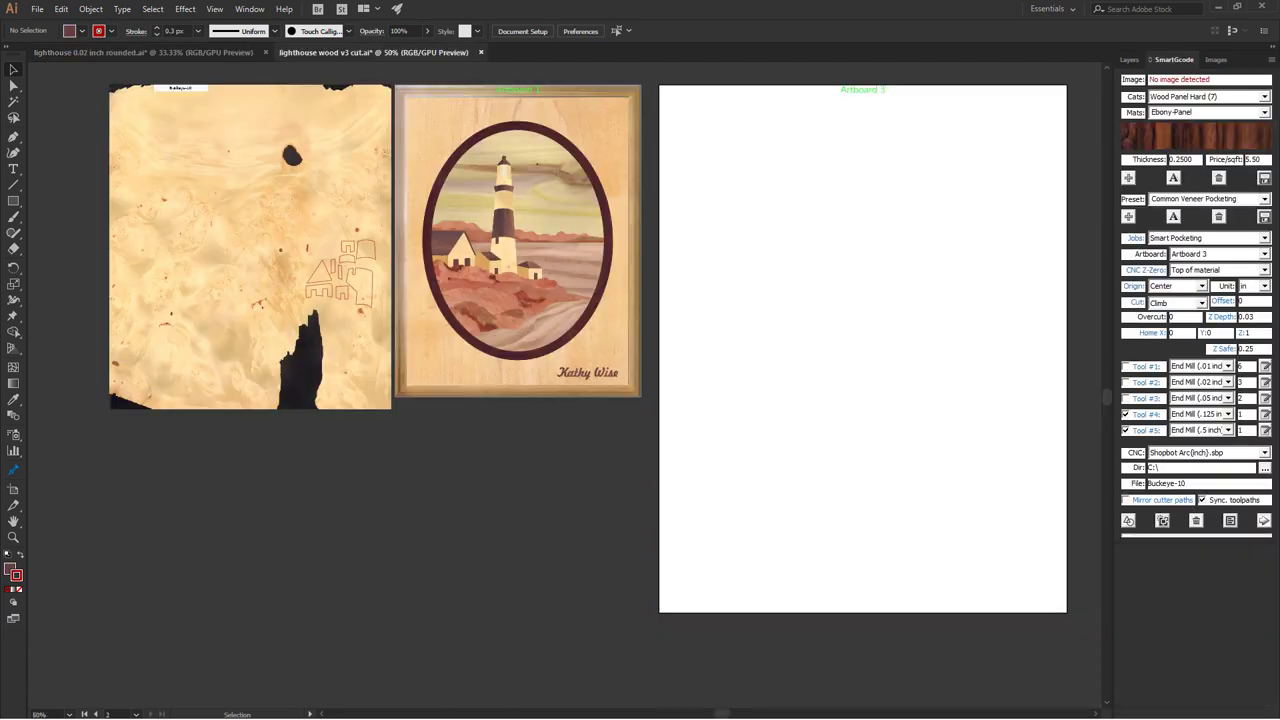
- Generate veneer cuts with toolpath previews for Buckeye-10 and the Pimentowood burl
{"action": "left_click", "coordinate": [334, 198]}
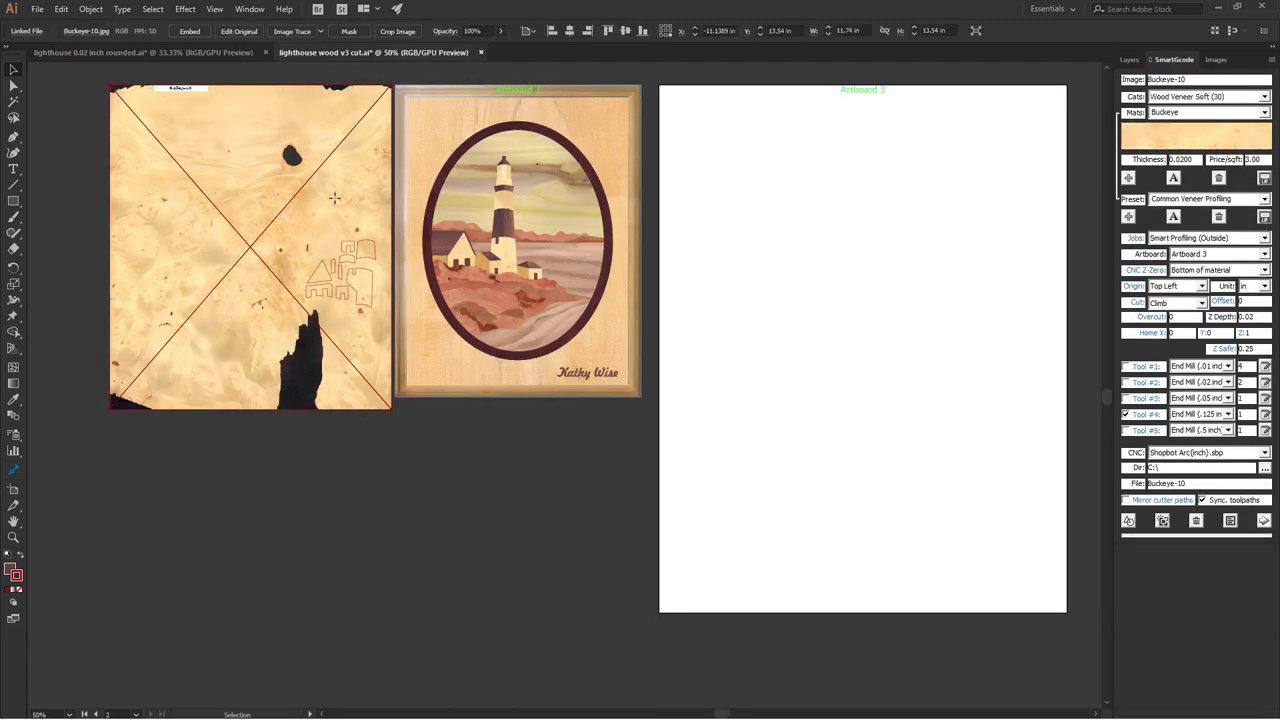
{"action": "left_click", "coordinate": [1163, 521]}
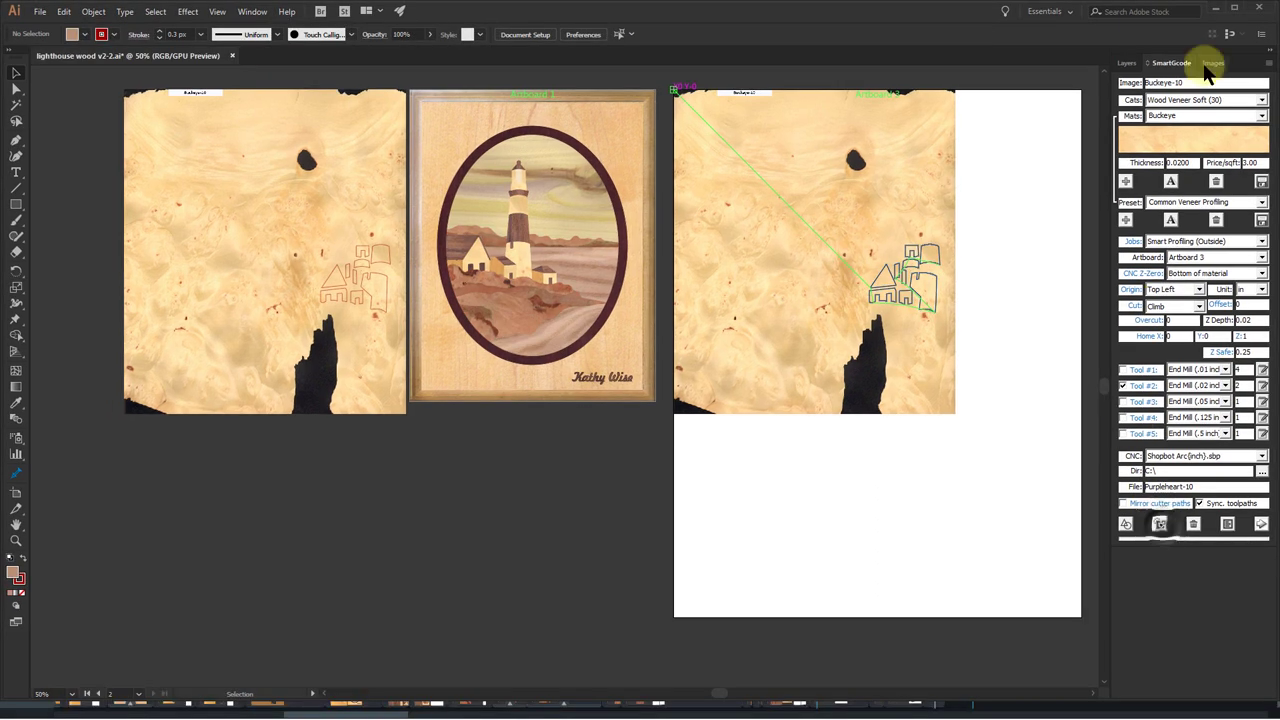
{"action": "left_click", "coordinate": [1208, 63]}
{"action": "left_click_drag", "start_coordinate": [1194, 120], "coordinate": [434, 131]}
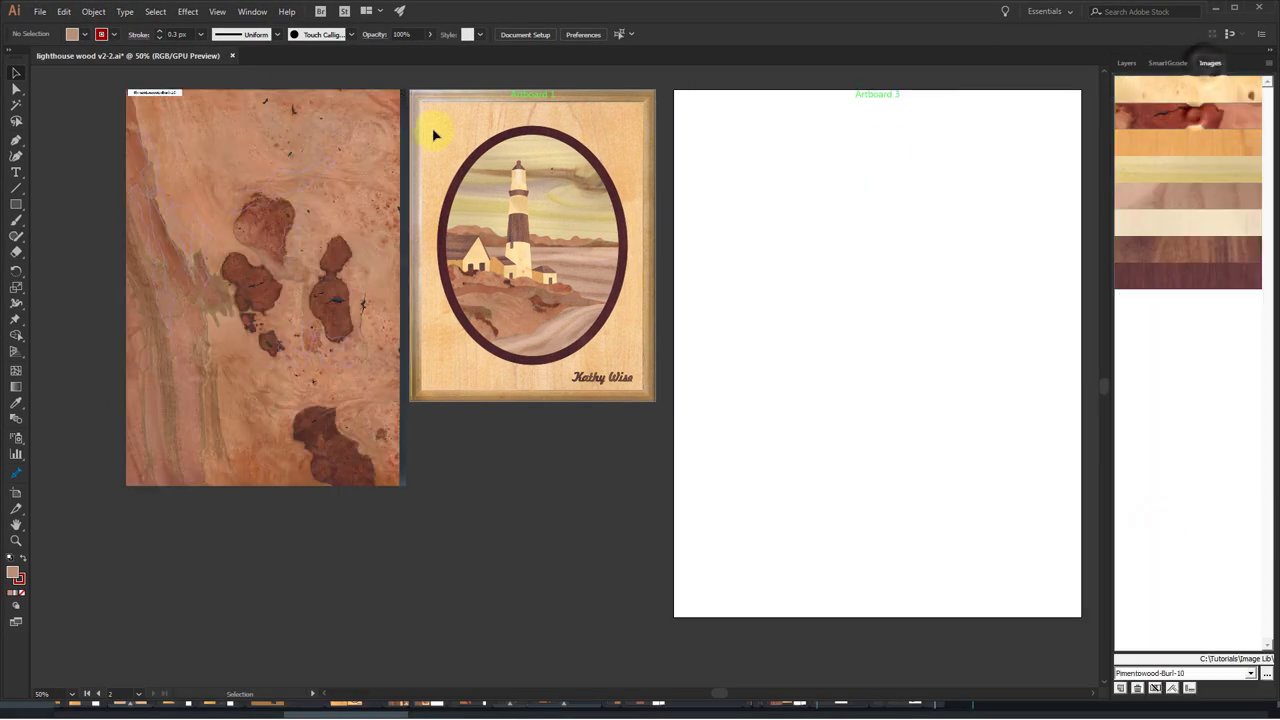
{"action": "left_click", "coordinate": [1168, 63]}
{"action": "left_click", "coordinate": [1160, 521]}
- Place the Yellowheart and Poplar veneers on the left artboard and generate their cuts
{"action": "left_click", "coordinate": [1210, 63]}
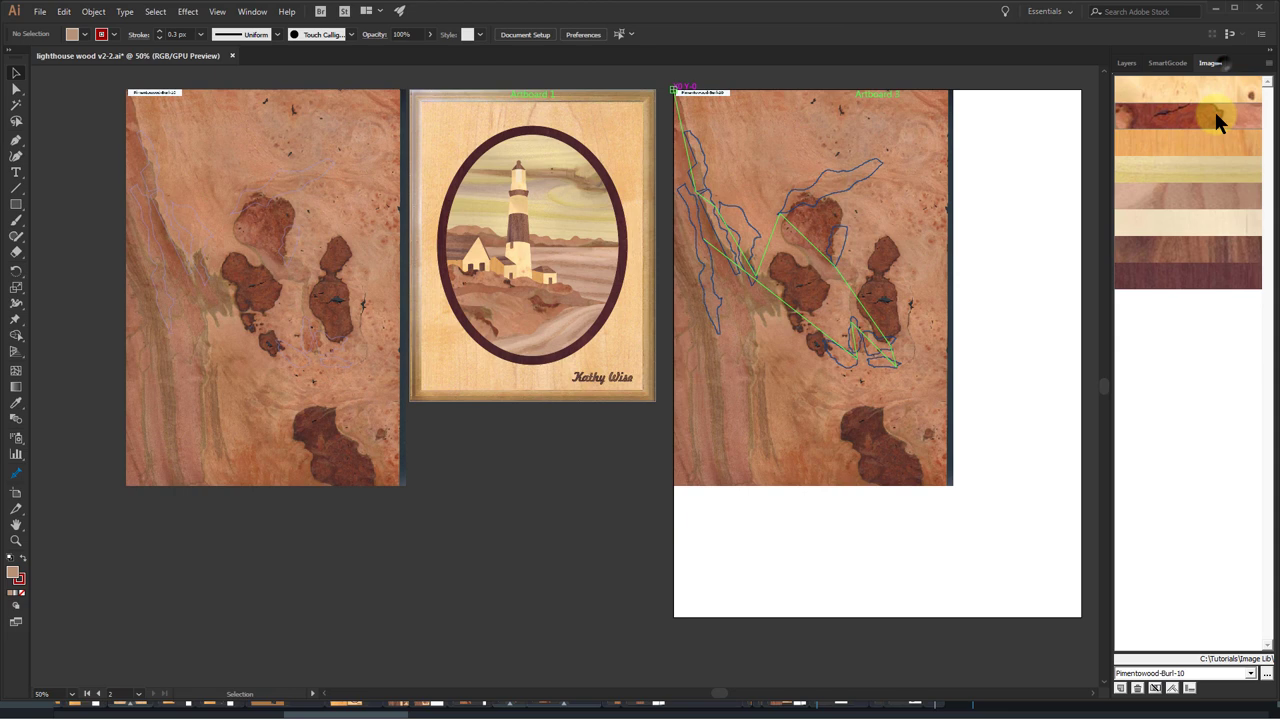
{"action": "left_click_drag", "start_coordinate": [1218, 120], "coordinate": [423, 134]}
{"action": "left_click", "coordinate": [1165, 63]}
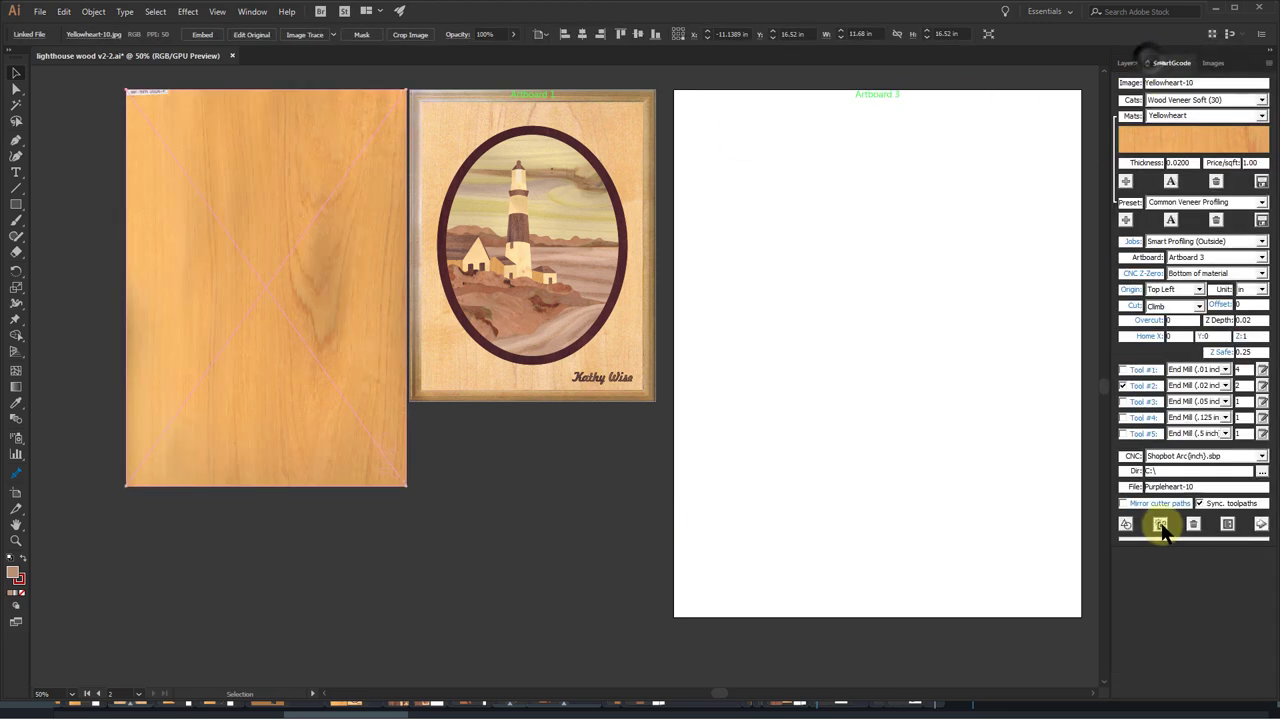
{"action": "left_click", "coordinate": [1160, 524]}
{"action": "left_click", "coordinate": [1220, 64]}
{"action": "left_click_drag", "start_coordinate": [1197, 169], "coordinate": [346, 113]}
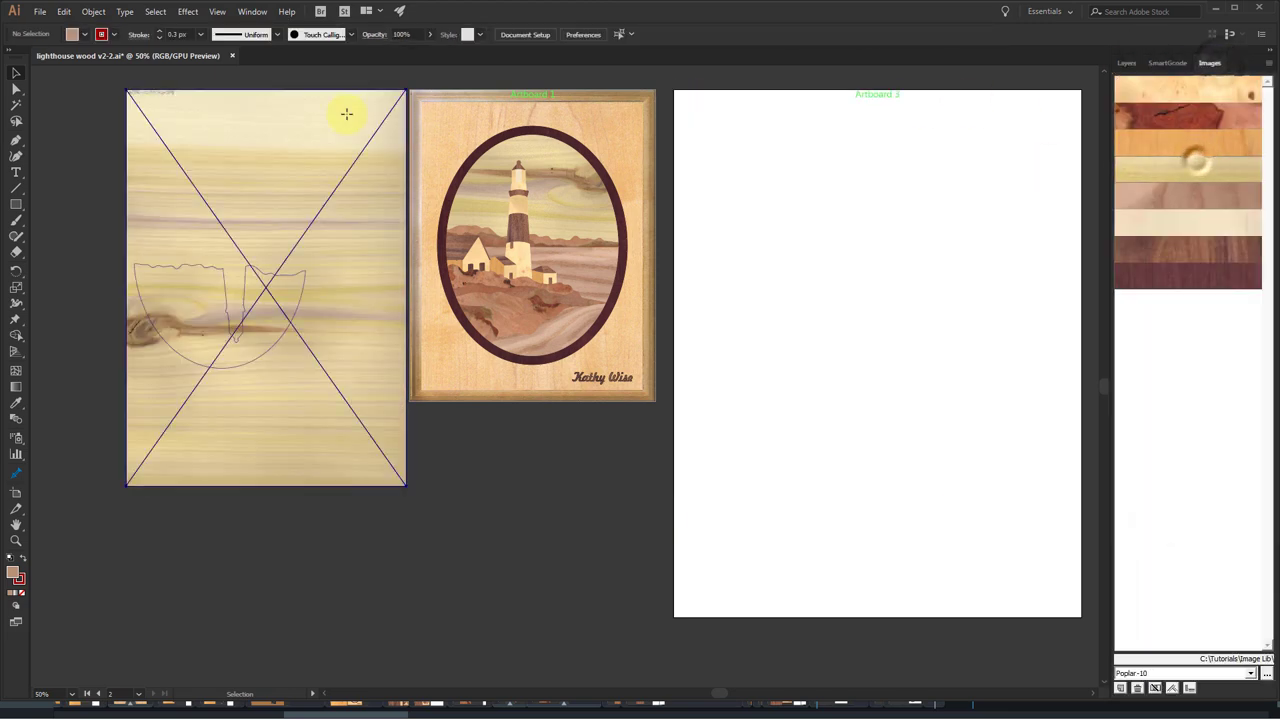
{"action": "left_click", "coordinate": [1168, 63]}
{"action": "left_click", "coordinate": [1160, 524]}
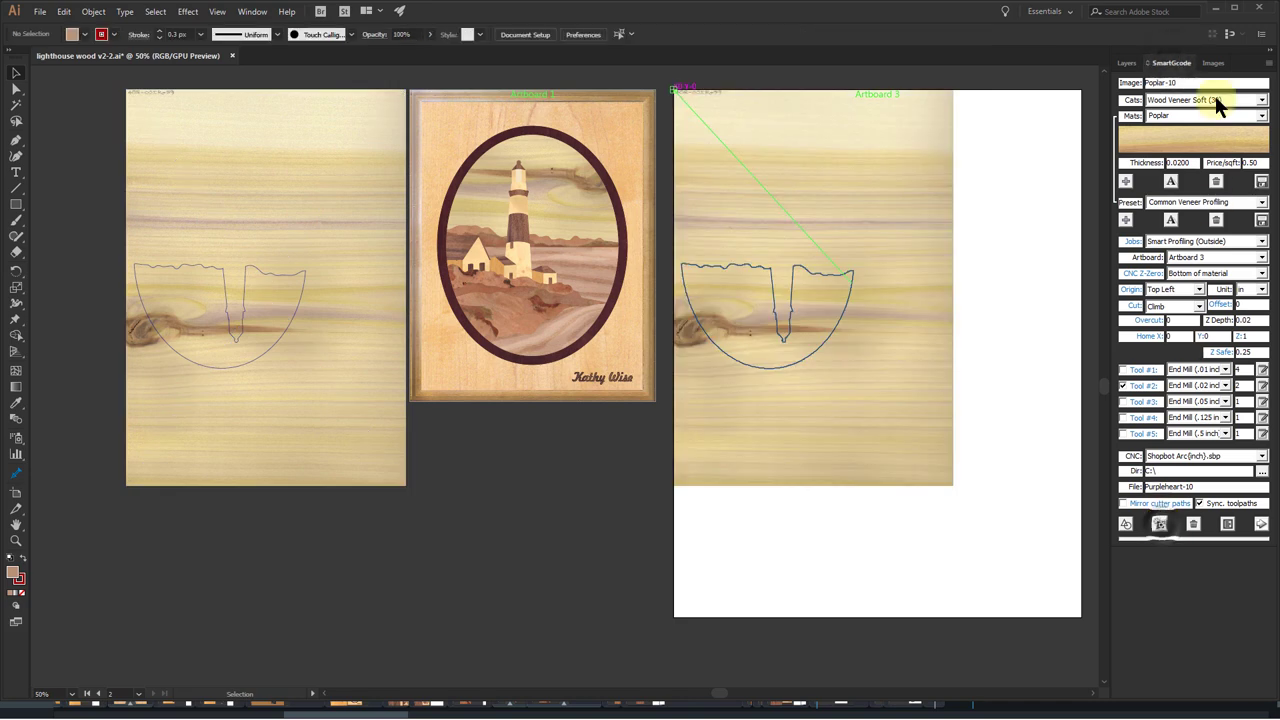
- Place the Ash-Olive and Holly veneers on the left artboard and generate their cuts
{"action": "left_click", "coordinate": [1216, 63]}
{"action": "left_click_drag", "start_coordinate": [1171, 200], "coordinate": [380, 106]}
{"action": "left_click", "coordinate": [1168, 63]}
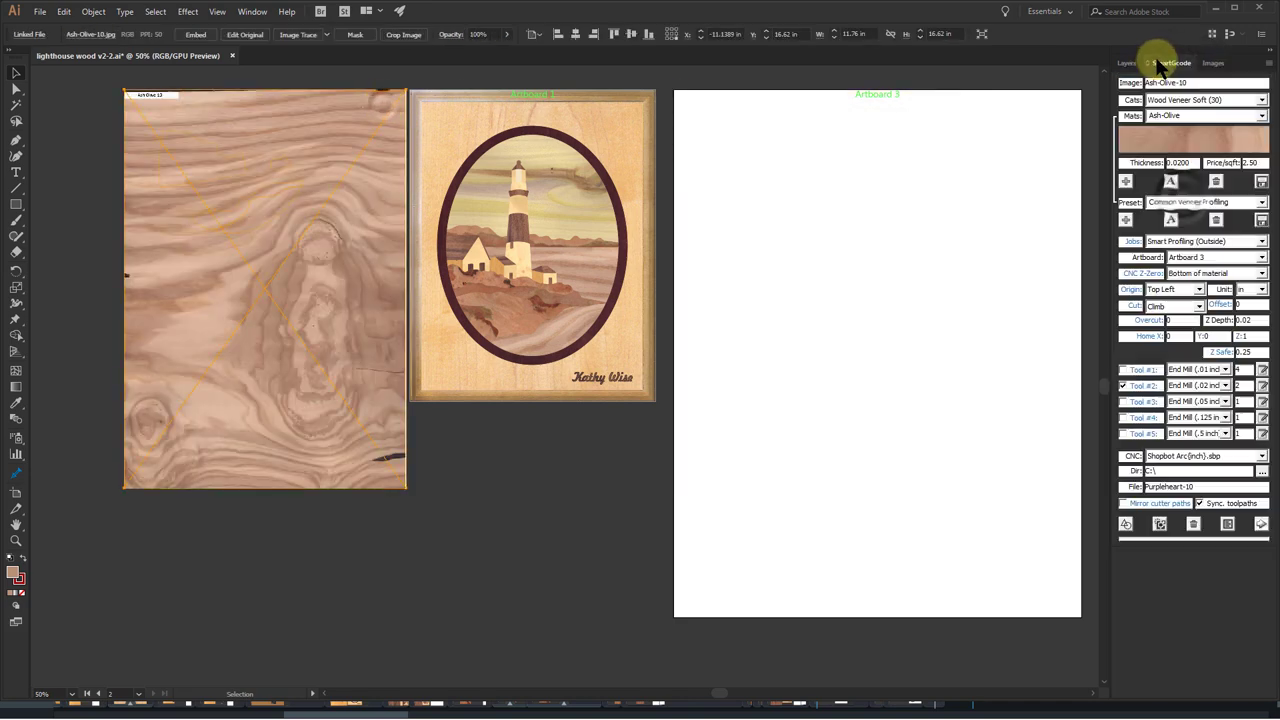
{"action": "left_click", "coordinate": [1160, 524]}
{"action": "left_click", "coordinate": [1216, 63]}
{"action": "left_click_drag", "start_coordinate": [1186, 229], "coordinate": [348, 148]}
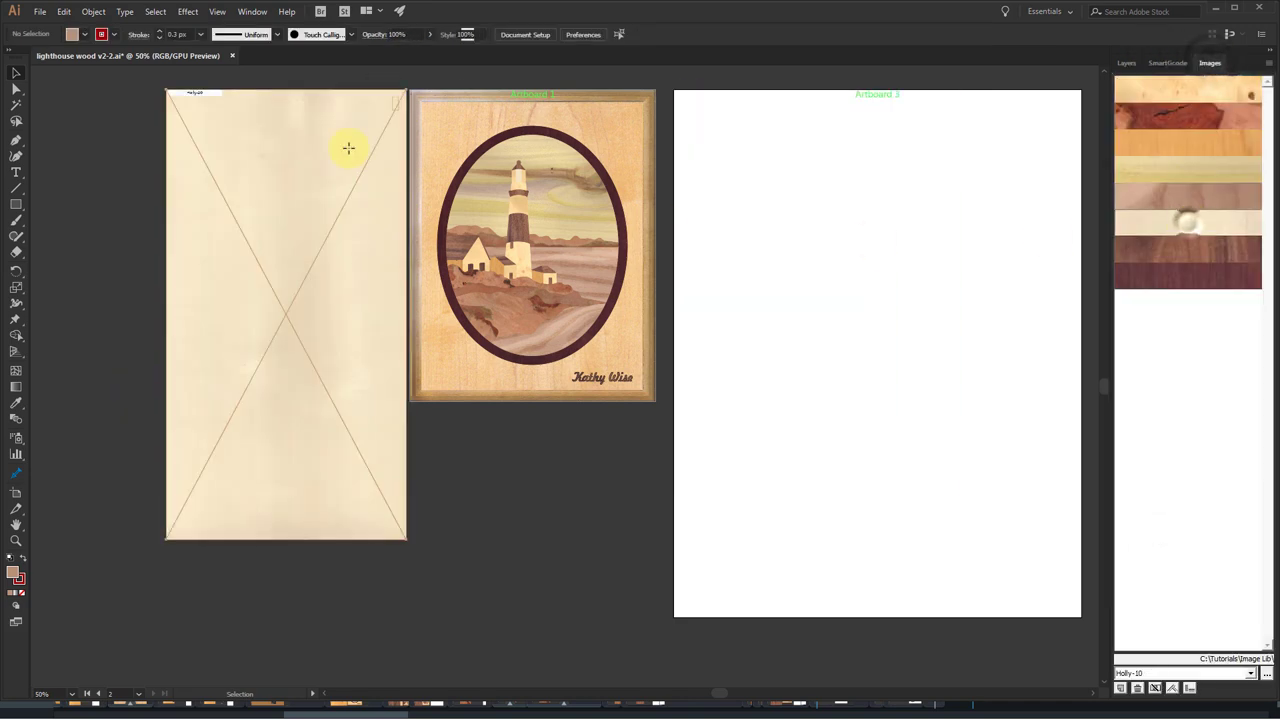
{"action": "left_click", "coordinate": [1168, 63]}
{"action": "left_click", "coordinate": [1156, 523]}
- Generate veneer cuts for Rosewood-Santos and Purpleheart, ending with Purpleheart's toolpath on Artboard 3
{"action": "left_click", "coordinate": [1212, 63]}
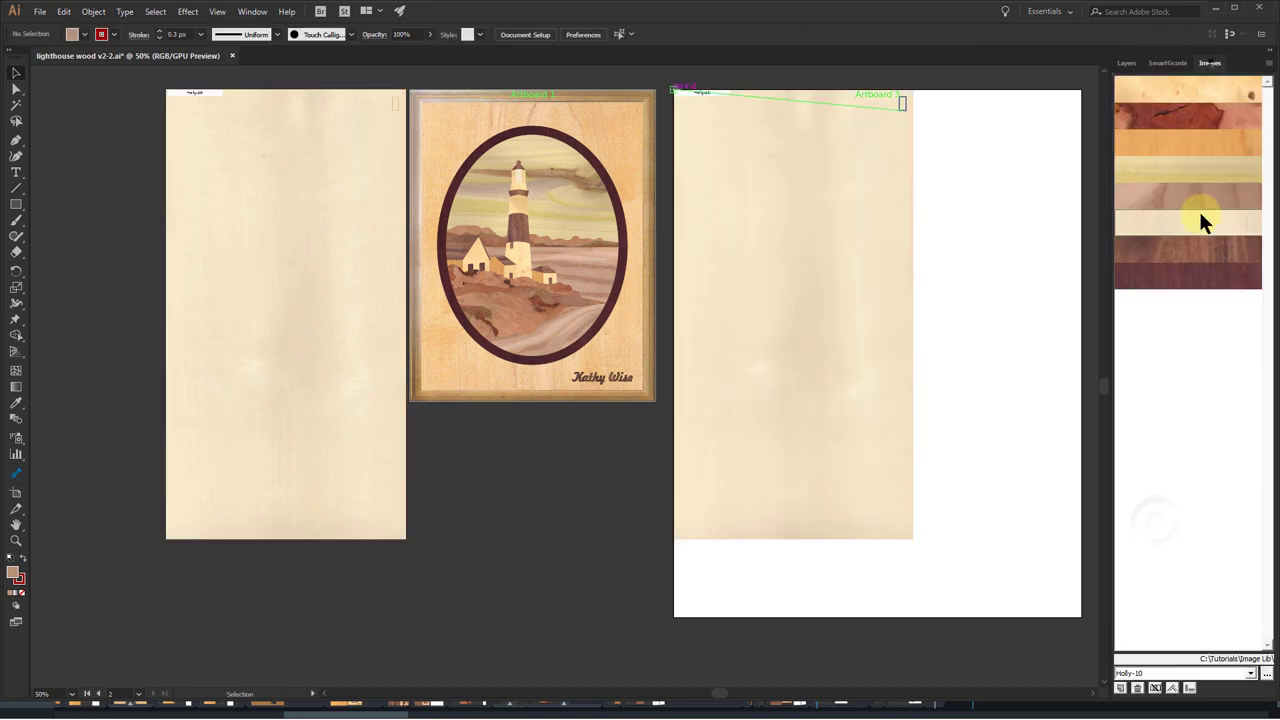
{"action": "left_click_drag", "start_coordinate": [1200, 262], "coordinate": [380, 130]}
{"action": "left_click", "coordinate": [1168, 63]}
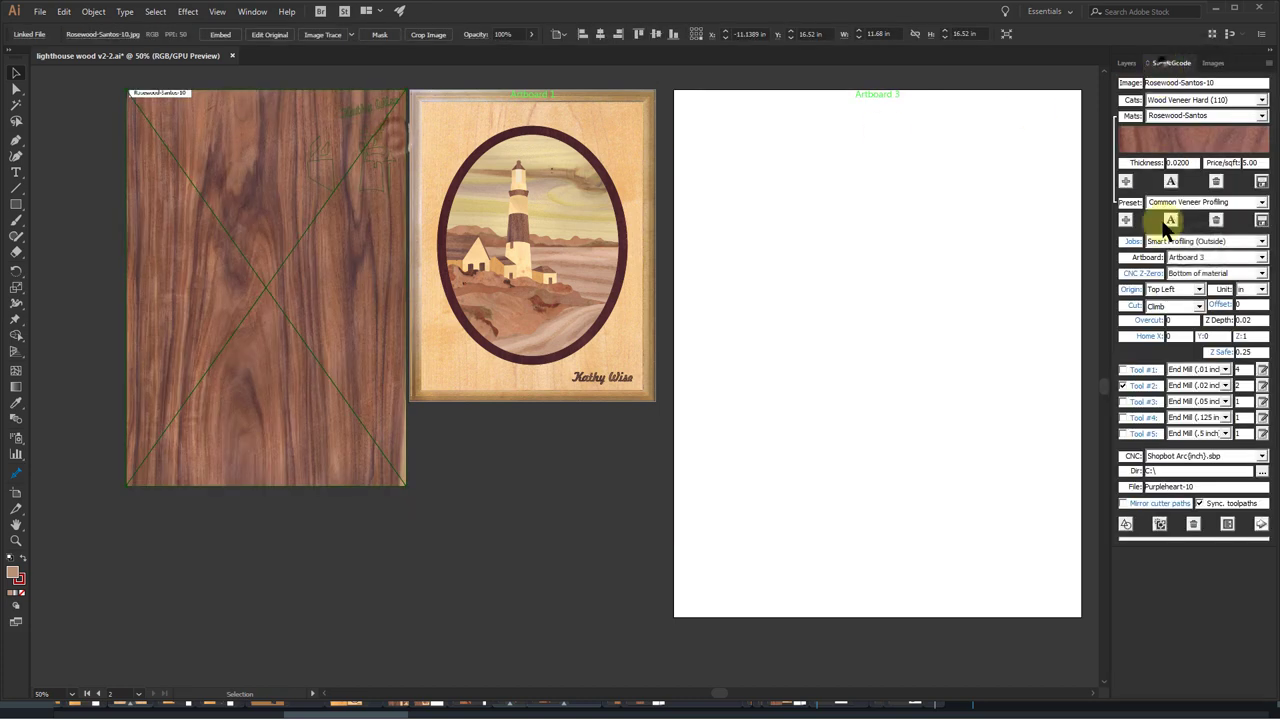
{"action": "left_click", "coordinate": [1160, 524]}
{"action": "left_click", "coordinate": [1212, 63]}
{"action": "left_click_drag", "start_coordinate": [1140, 286], "coordinate": [379, 163]}
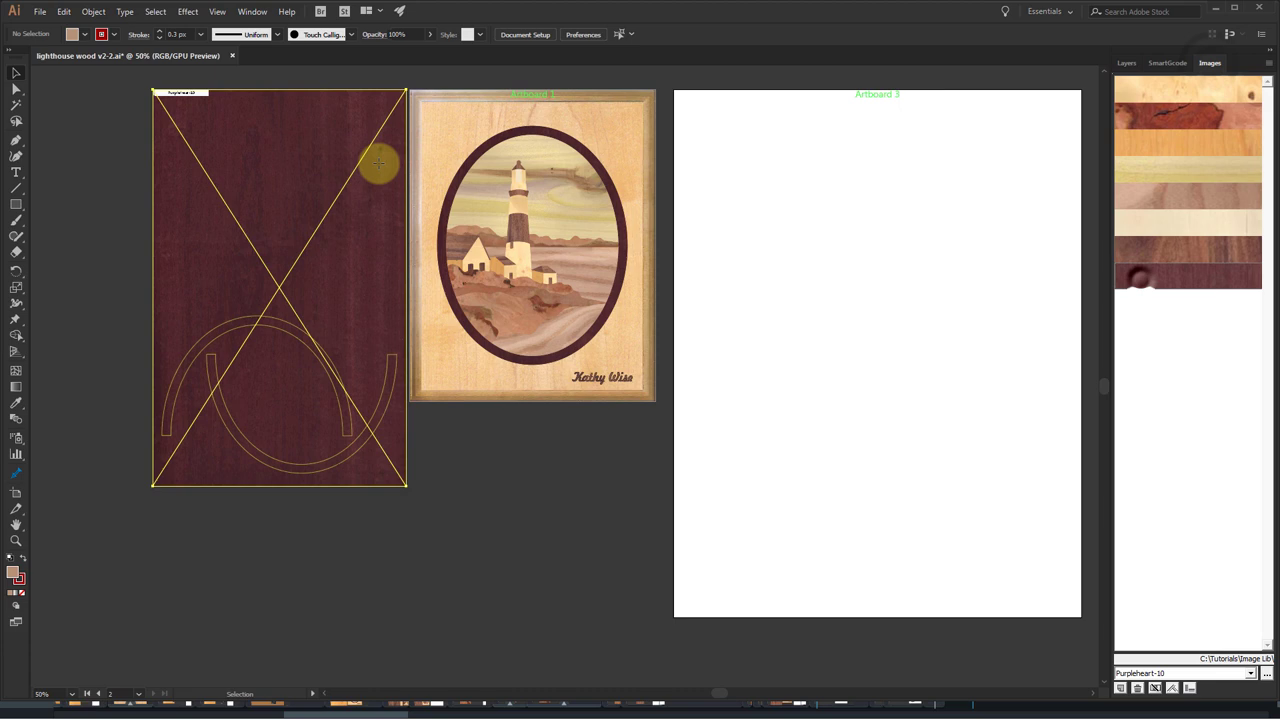
{"action": "left_click", "coordinate": [1168, 63]}
{"action": "left_click", "coordinate": [1158, 524]}
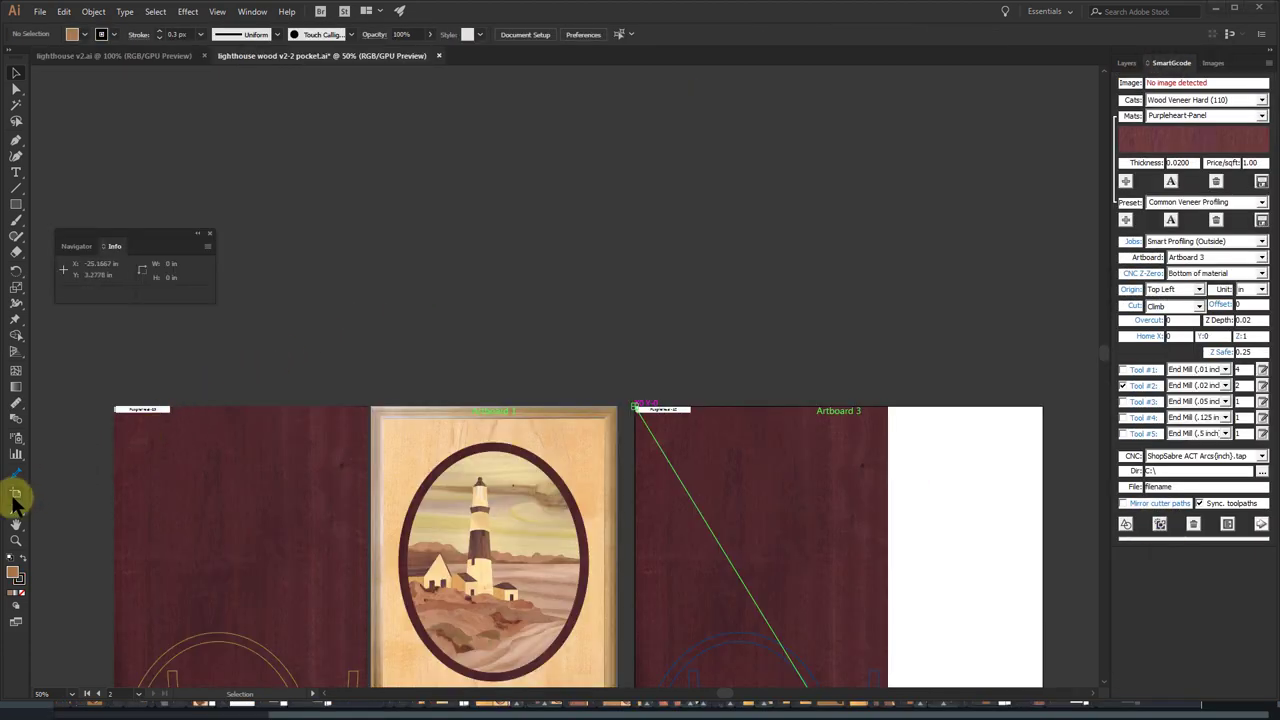
- Draw a new Artboard 15 above Artboard 3, sized 10.25 in wide by 13 in high
{"action": "left_click", "coordinate": [15, 494]}
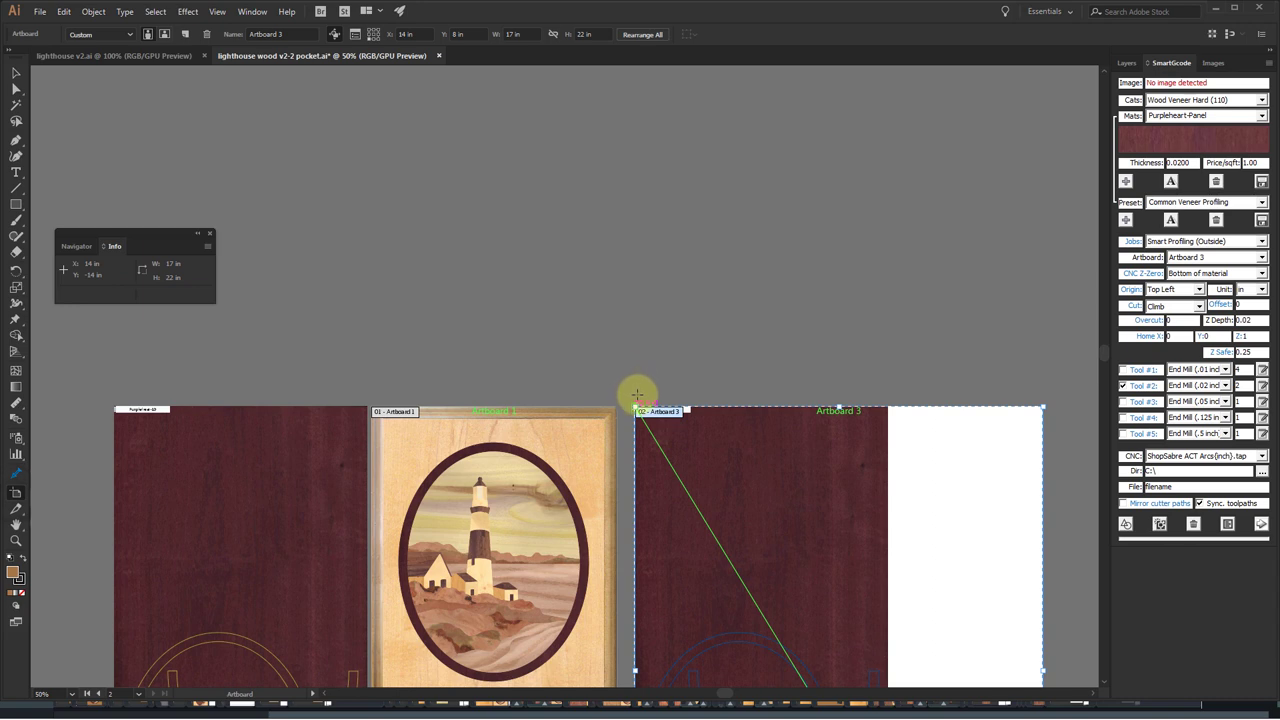
{"action": "left_click_drag", "start_coordinate": [636, 395], "coordinate": [868, 253]}
{"action": "left_click", "coordinate": [518, 34]}
{"action": "type", "text": "10.25"}
{"action": "key", "text": "Tab"}
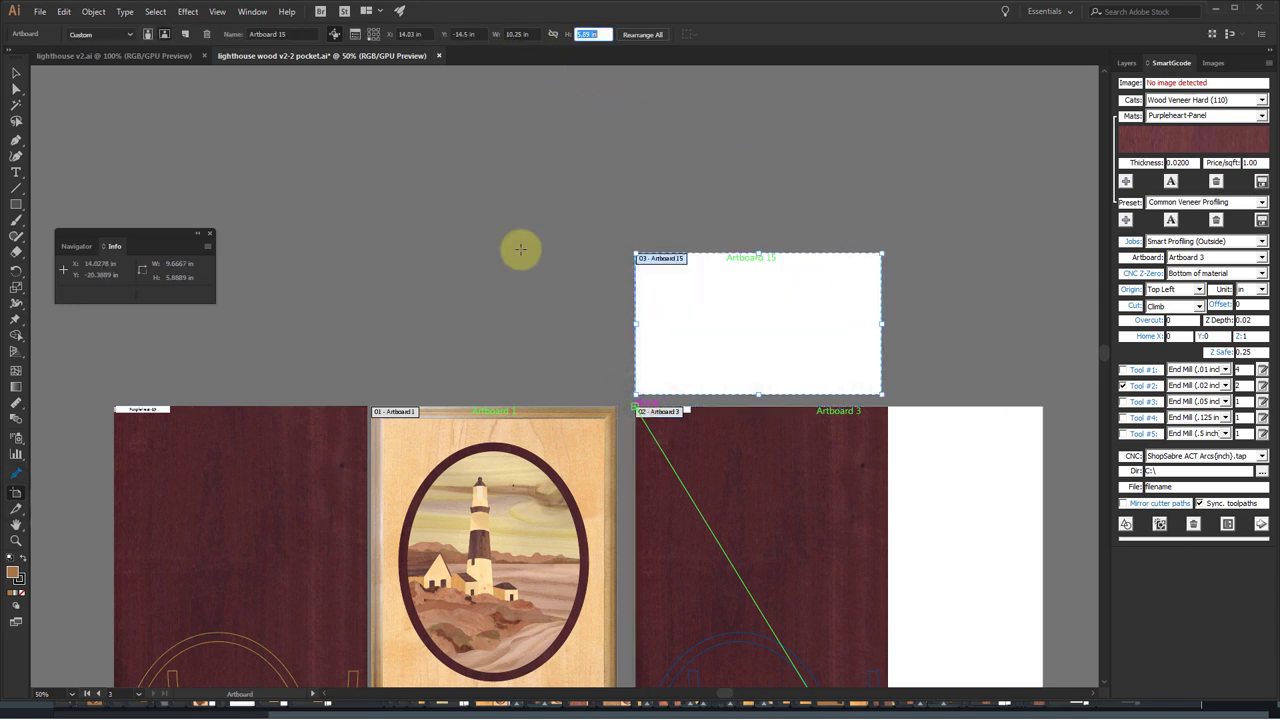
{"action": "type", "text": "13"}
{"action": "key", "text": "Return"}
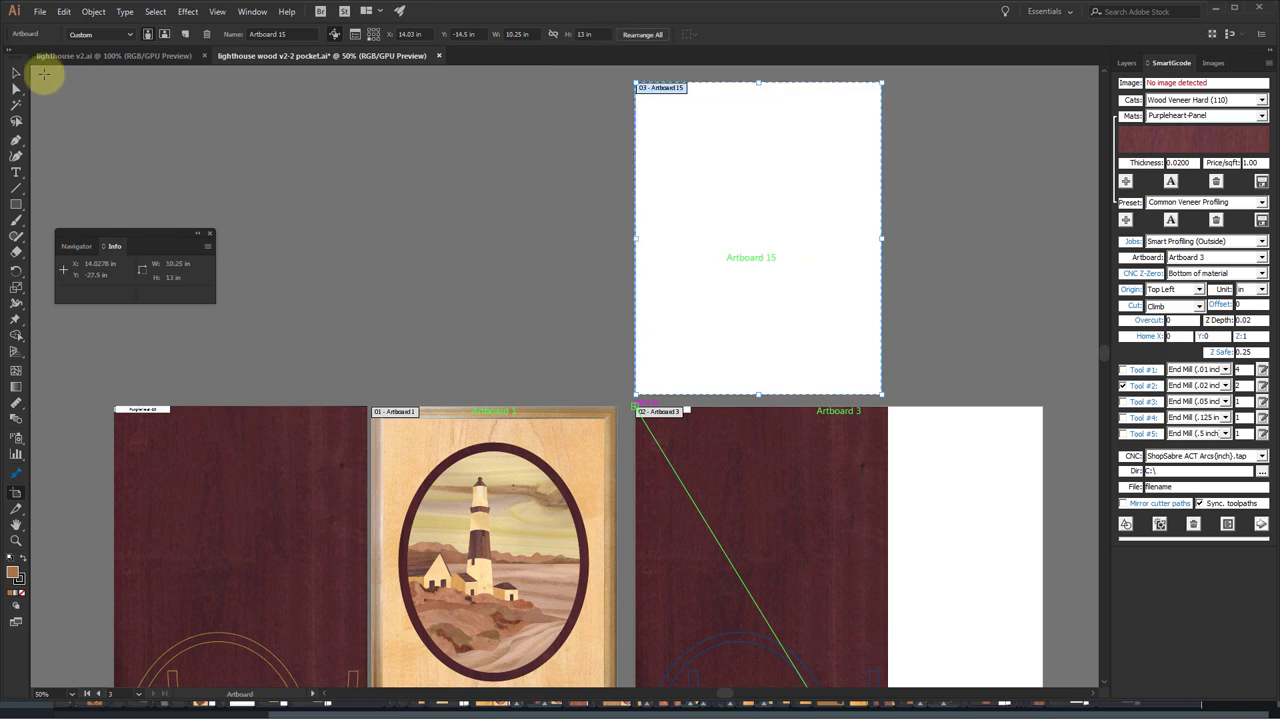
{"action": "left_click", "coordinate": [16, 73]}
- Hide the Art layer and move the pocket shape from Artboard 1 onto Artboard 15
{"action": "left_click", "coordinate": [1127, 62]}
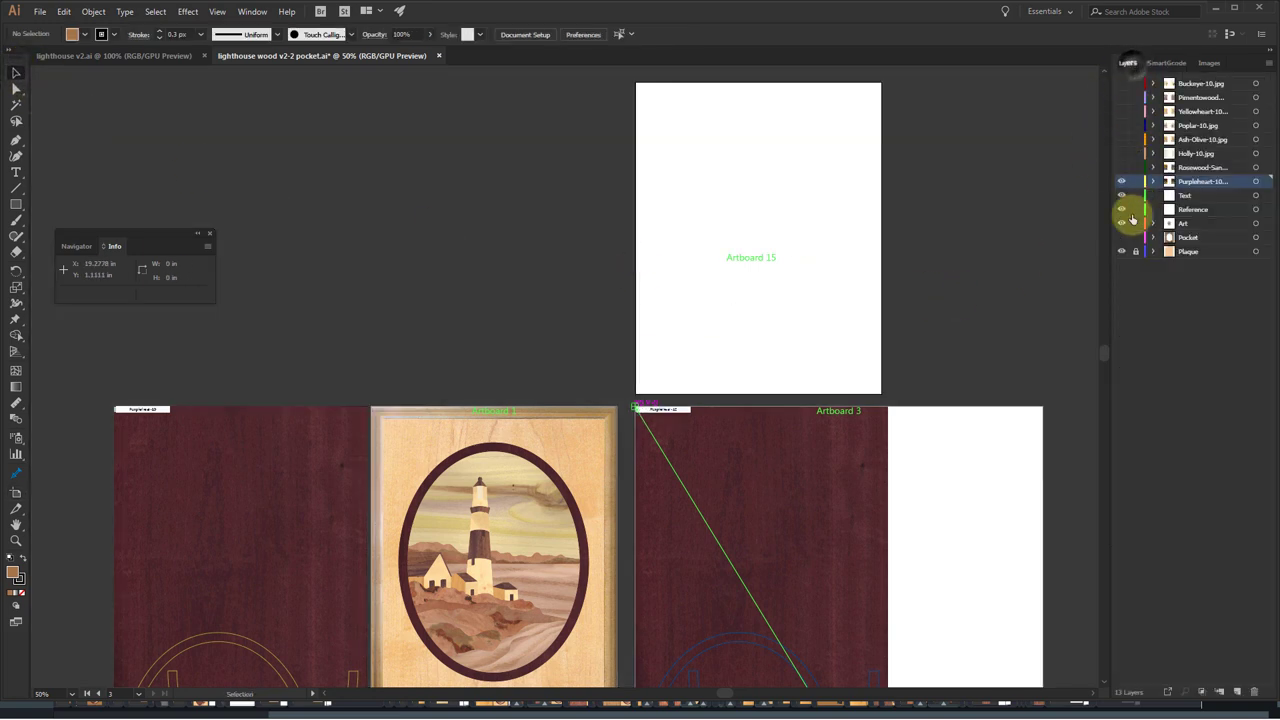
{"action": "left_click", "coordinate": [1121, 224]}
{"action": "left_click", "coordinate": [586, 443]}
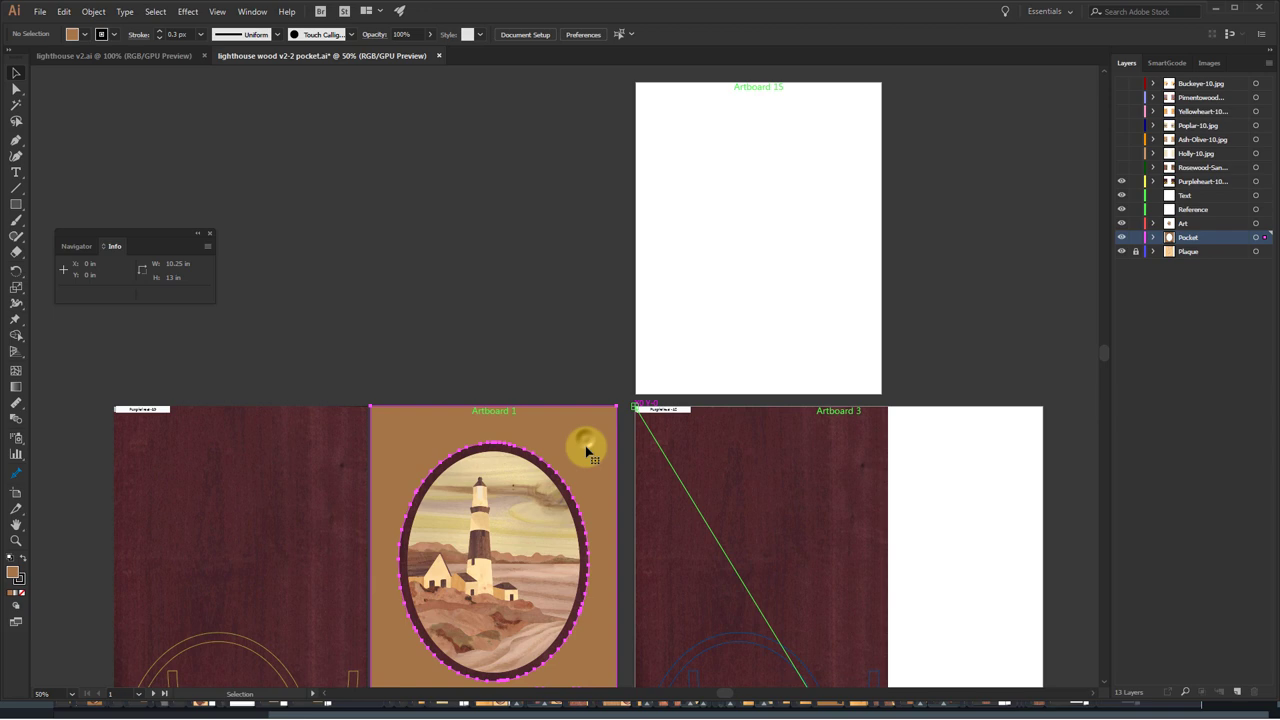
{"action": "left_click_drag", "start_coordinate": [586, 480], "coordinate": [880, 150]}
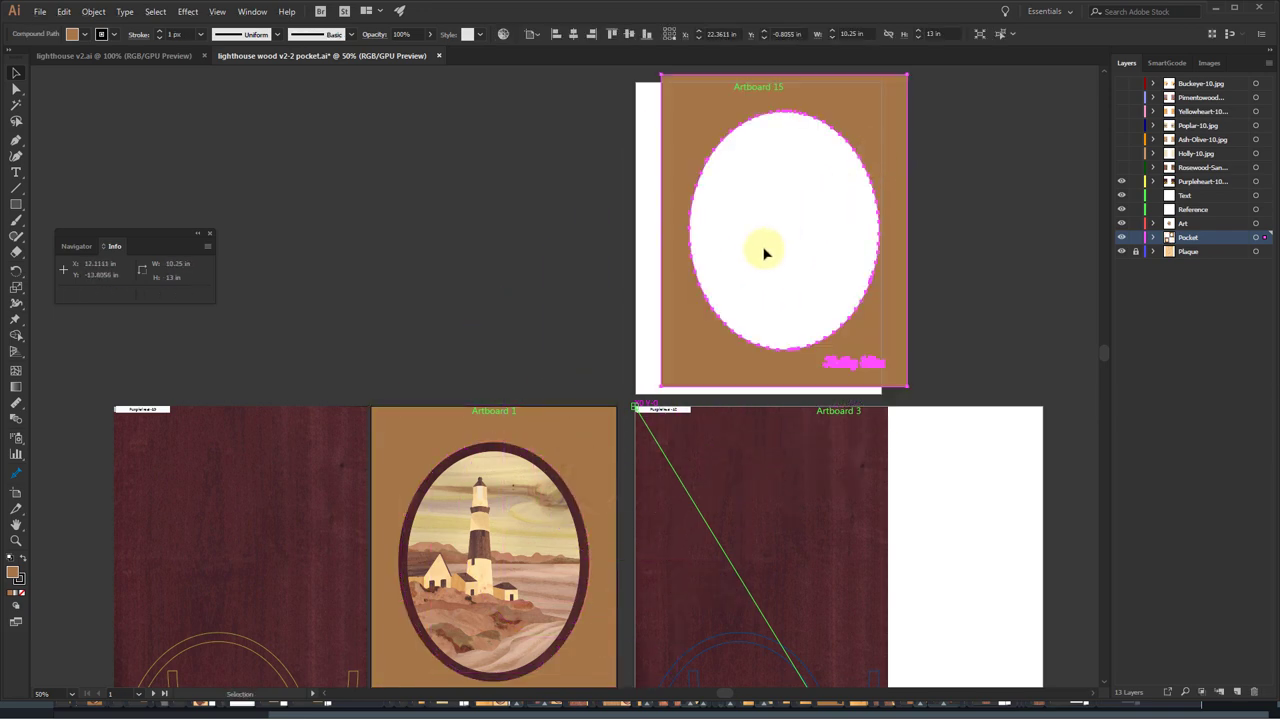
{"action": "left_click", "coordinate": [766, 251]}
- Centre the brown pocket on Artboard 15 and release its compound path
{"action": "left_click", "coordinate": [676, 208]}
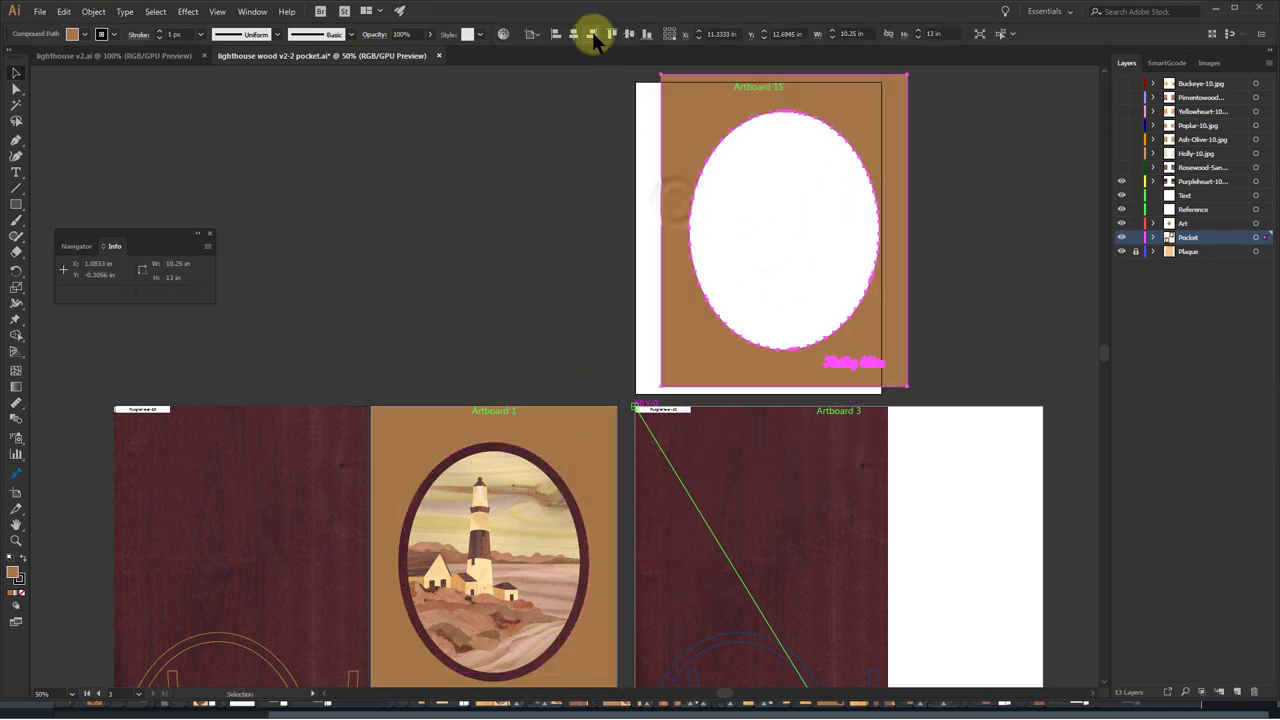
{"action": "left_click", "coordinate": [572, 36]}
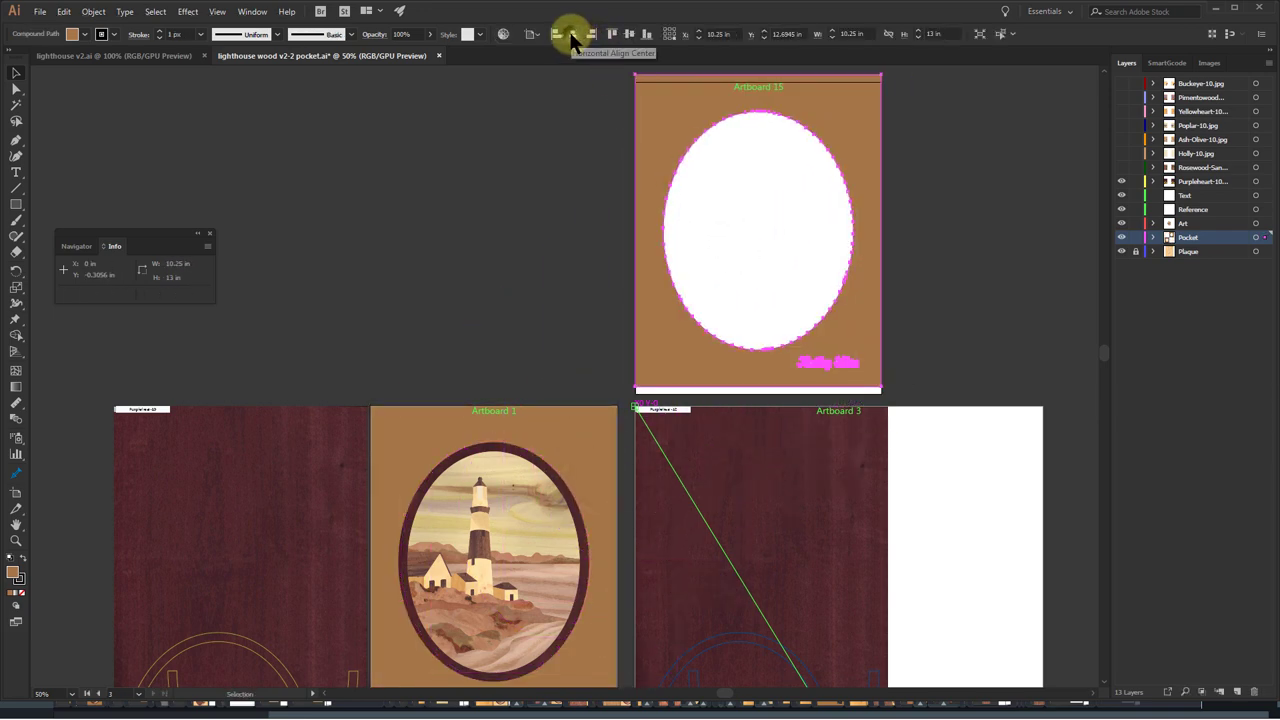
{"action": "left_click", "coordinate": [628, 34]}
{"action": "right_click", "coordinate": [879, 168]}
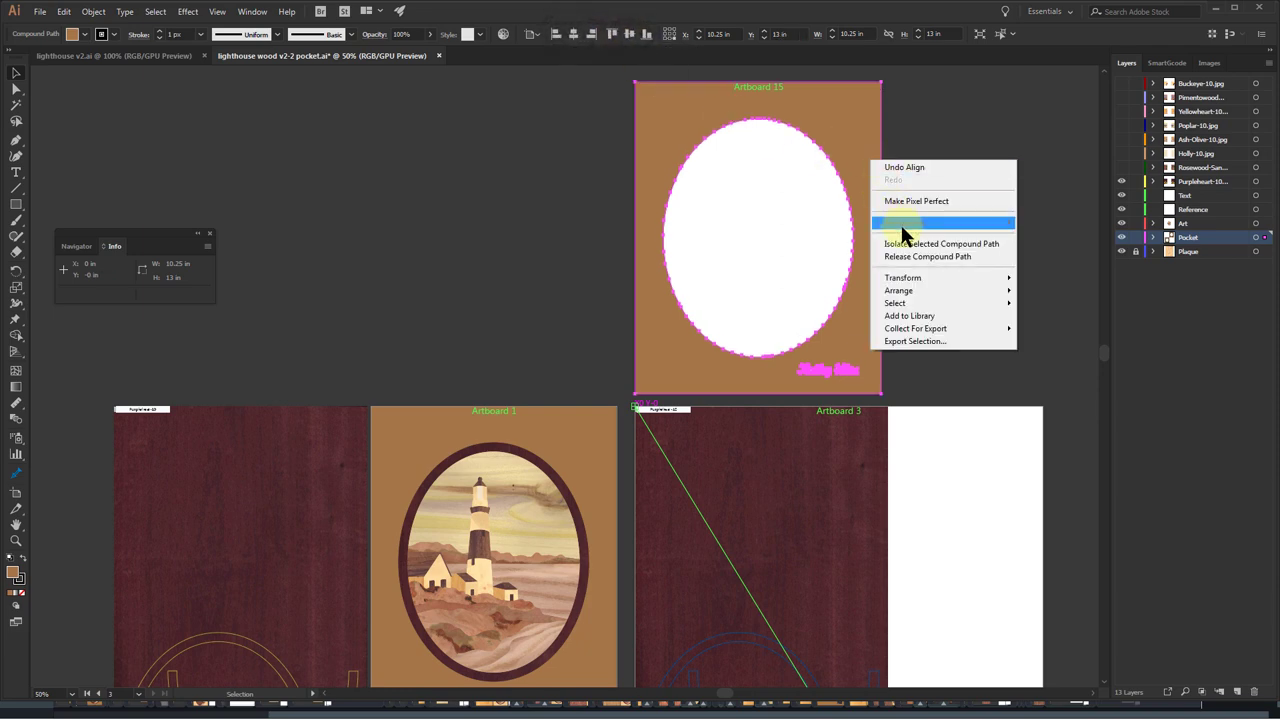
{"action": "left_click", "coordinate": [912, 257]}
- Delete the brown rectangle surrounding the oval and select the oval pocket
{"action": "left_click", "coordinate": [871, 154]}
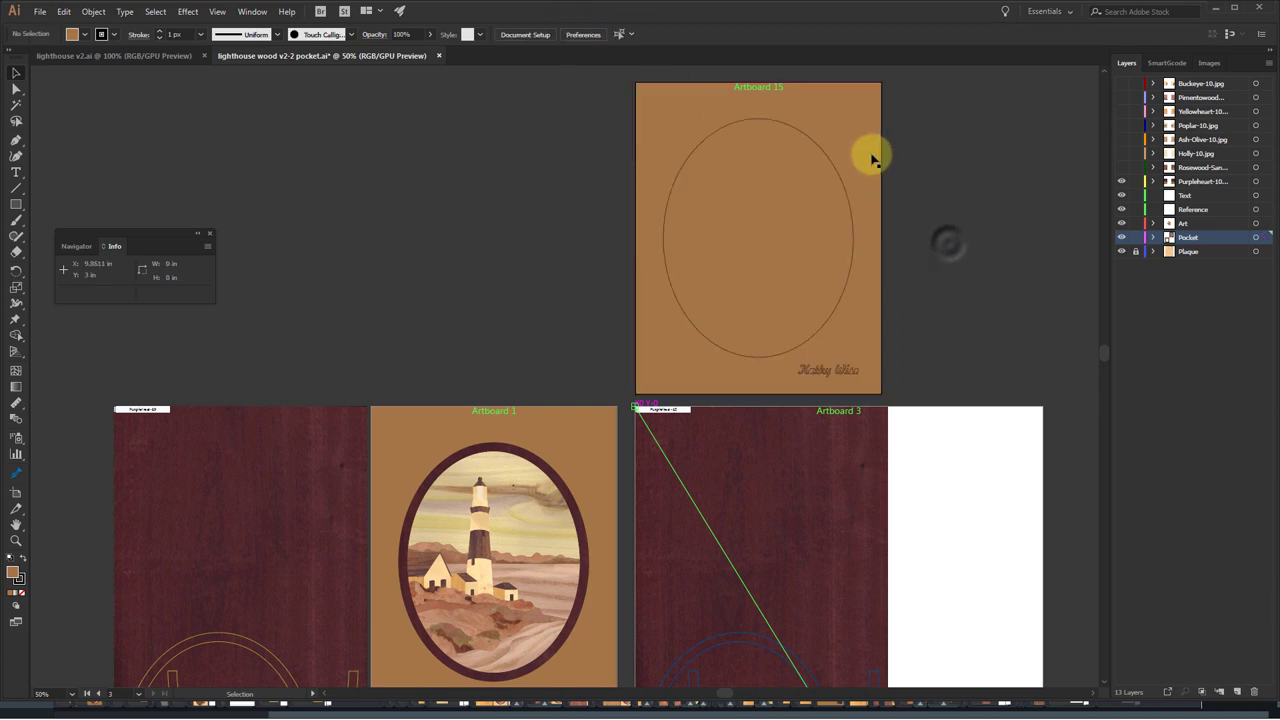
{"action": "key", "text": "Delete"}
{"action": "left_click", "coordinate": [786, 220]}
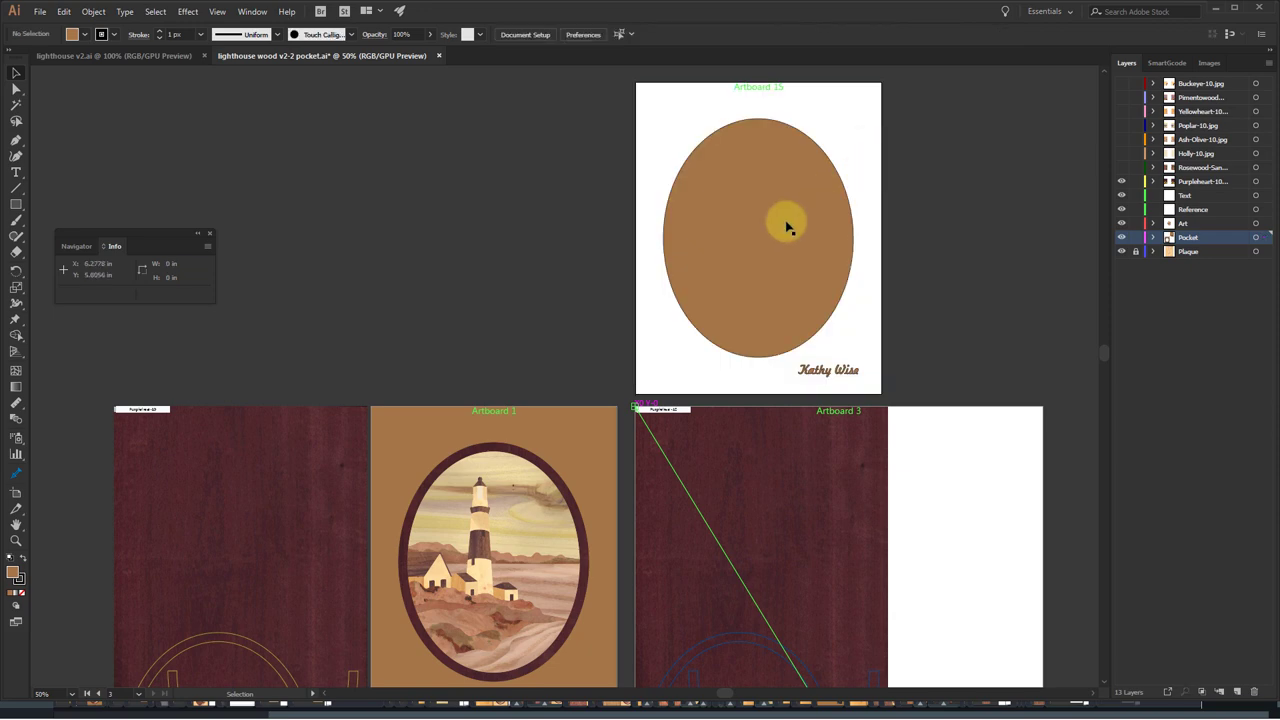
- Generate the oval's pocket toolpath using Wood Panel Hard, Common Veneer Pocketing preset, Artboard 15
{"action": "left_click", "coordinate": [1160, 62]}
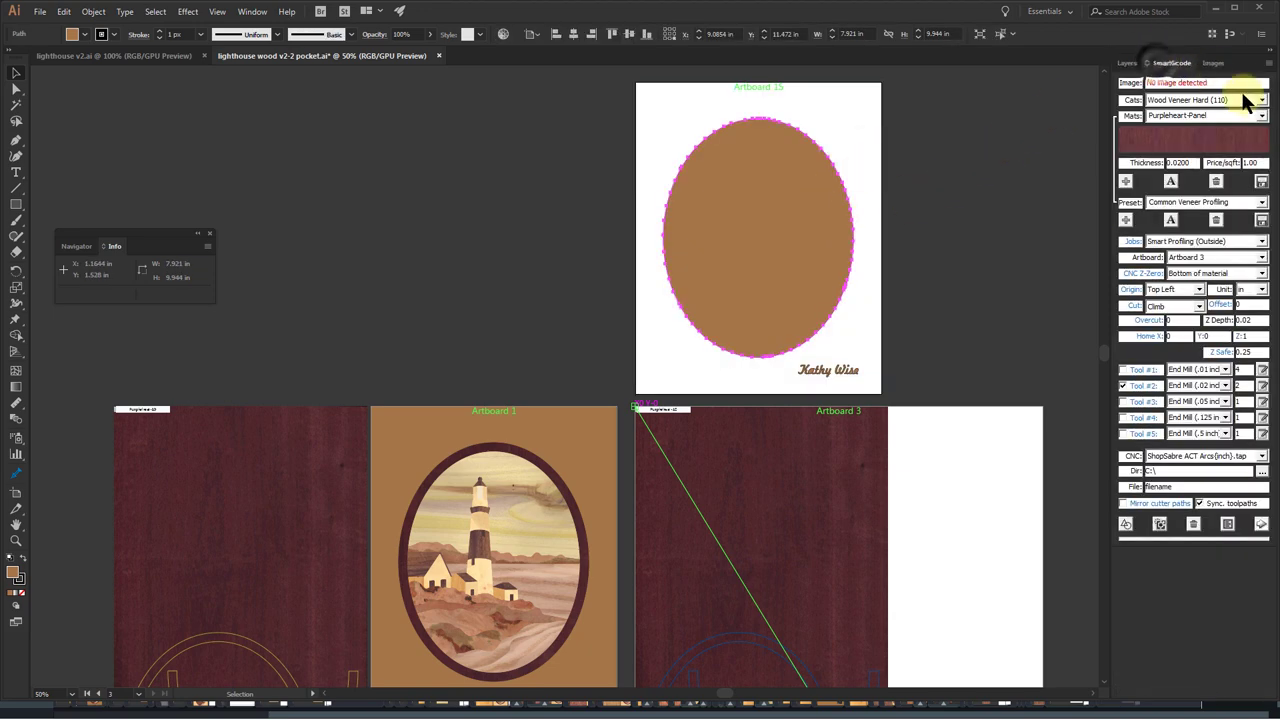
{"action": "left_click", "coordinate": [1262, 100]}
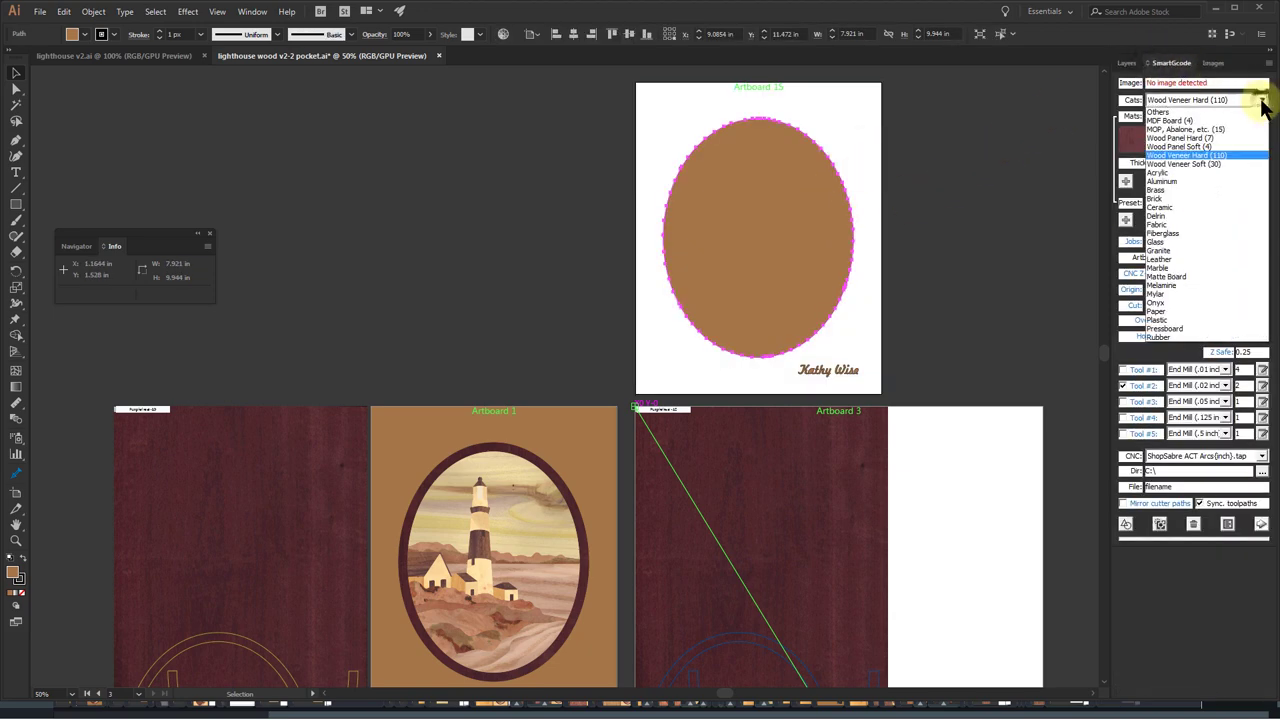
{"action": "left_click", "coordinate": [1228, 140]}
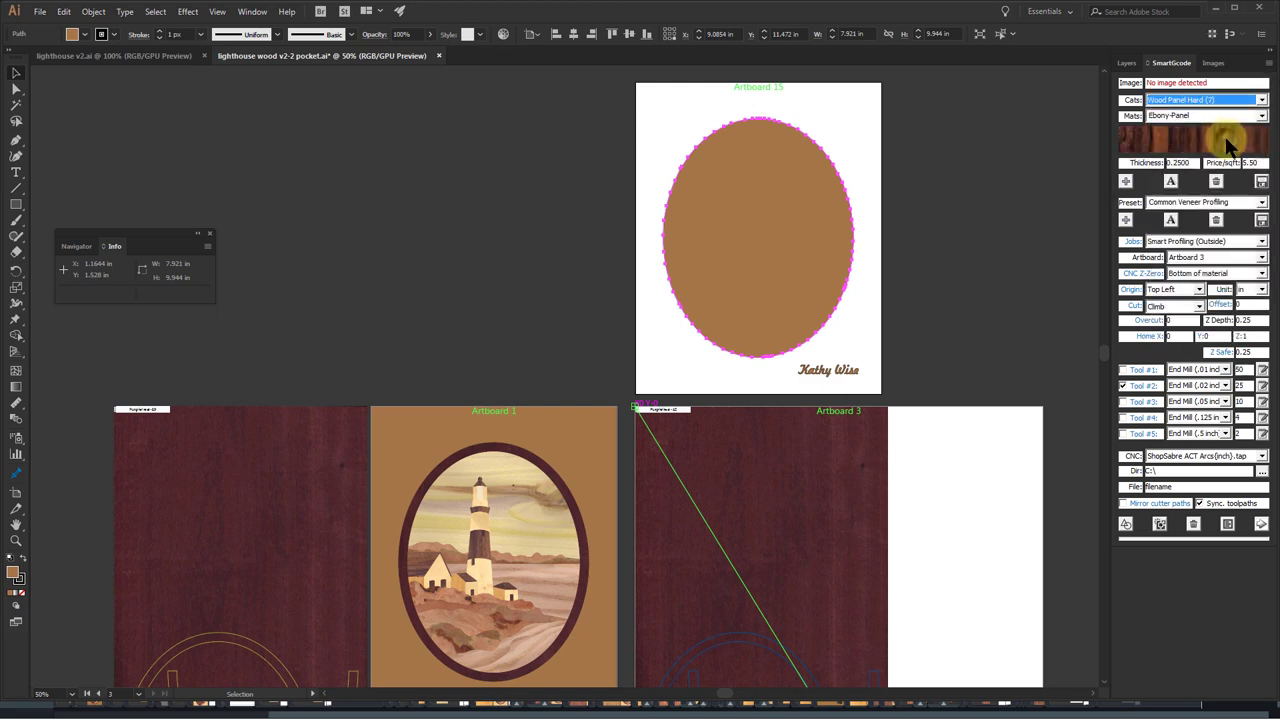
{"action": "left_click", "coordinate": [1262, 207]}
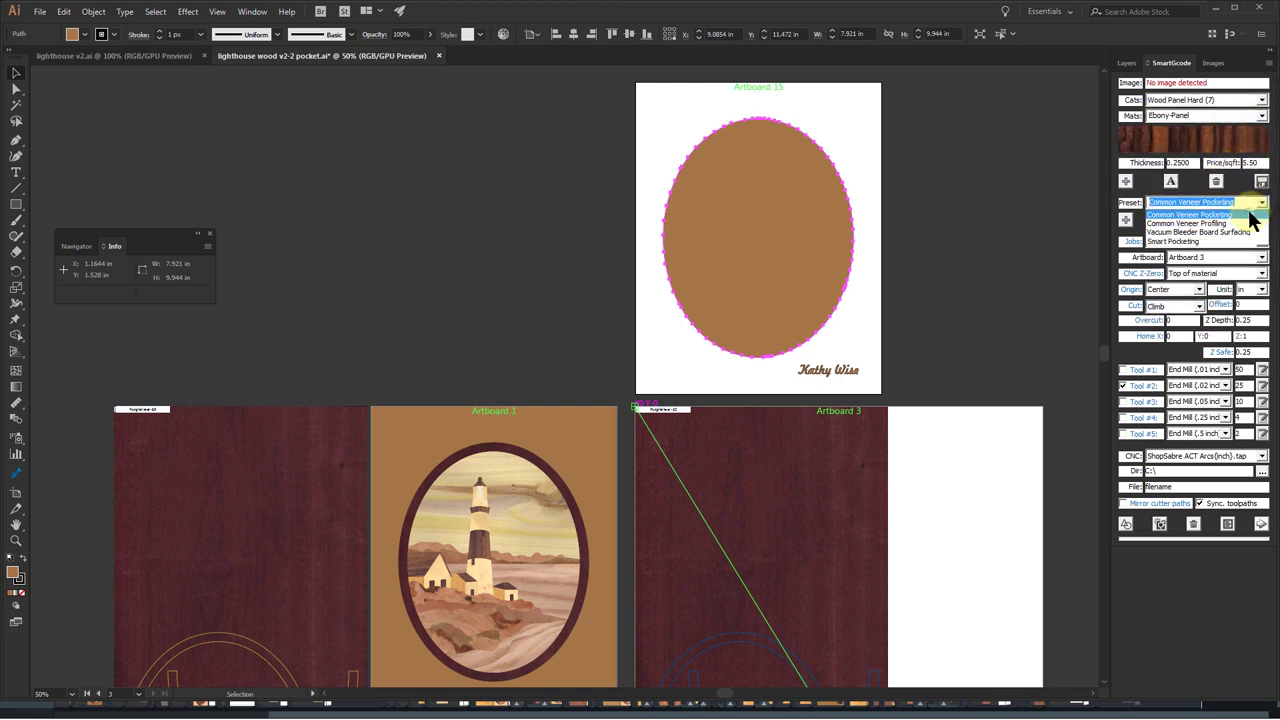
{"action": "left_click", "coordinate": [1250, 240]}
{"action": "left_click", "coordinate": [1262, 257]}
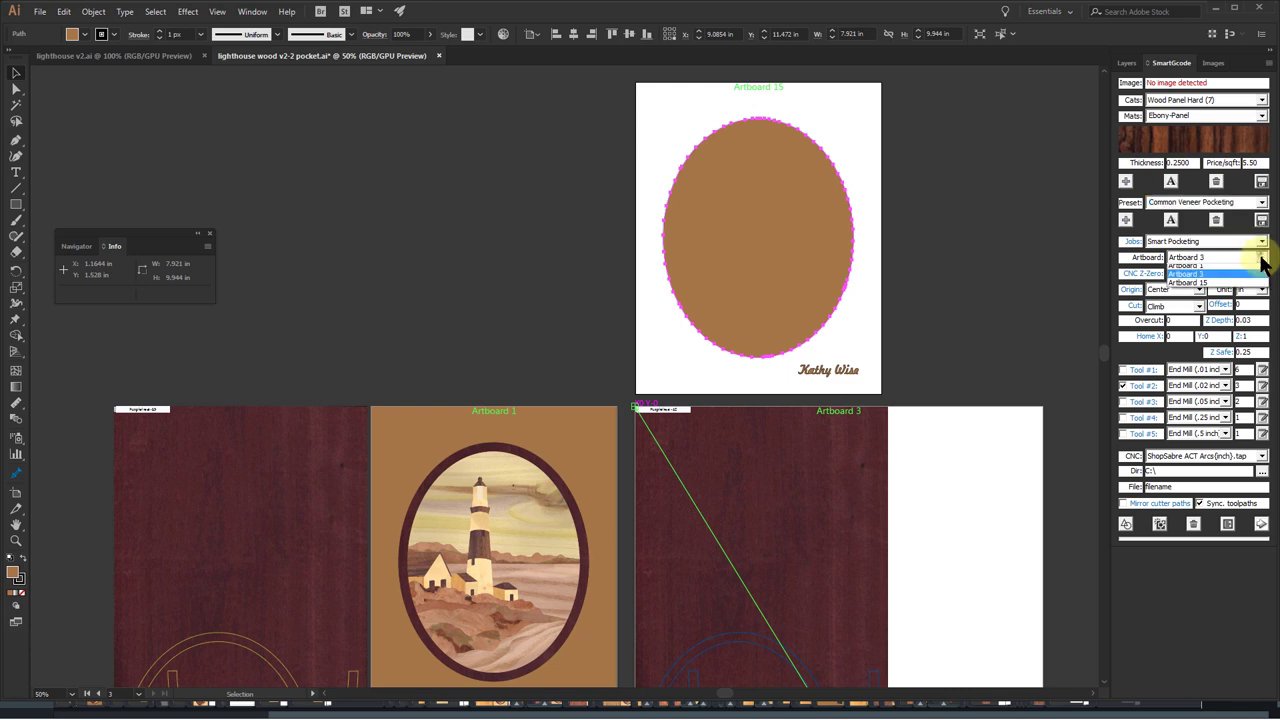
{"action": "left_click", "coordinate": [1230, 287]}
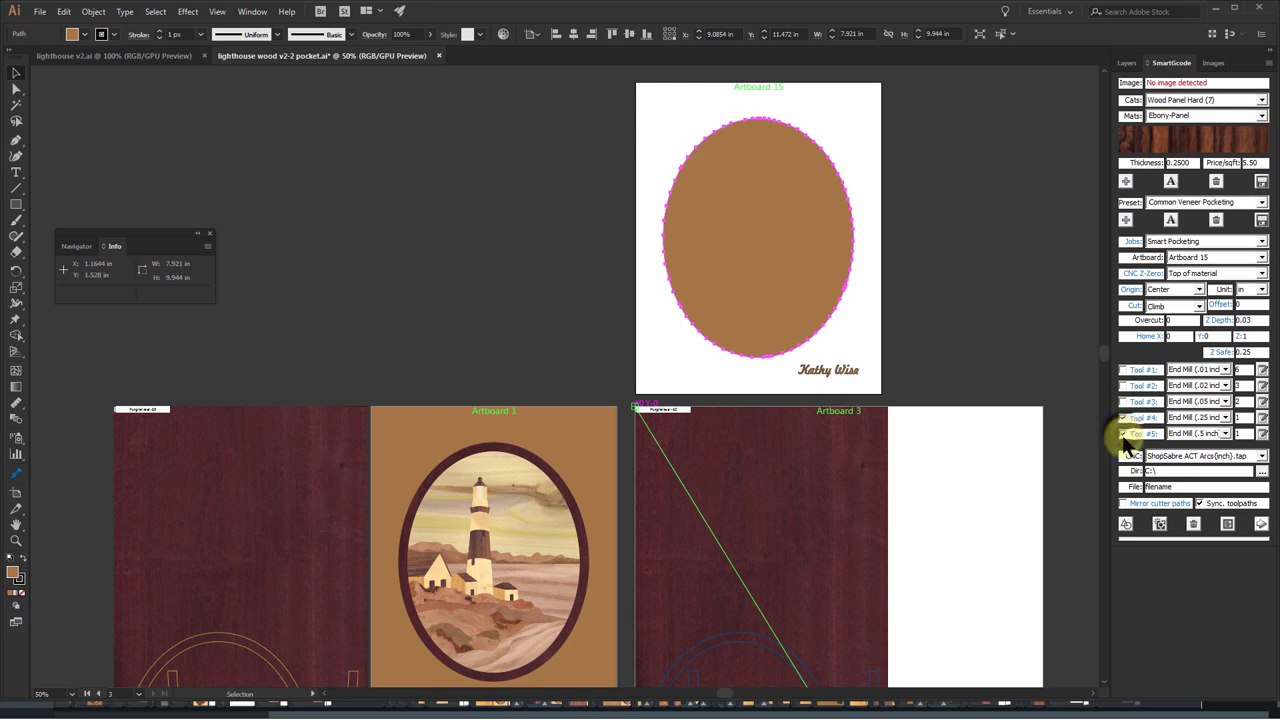
{"action": "left_click", "coordinate": [1160, 525]}
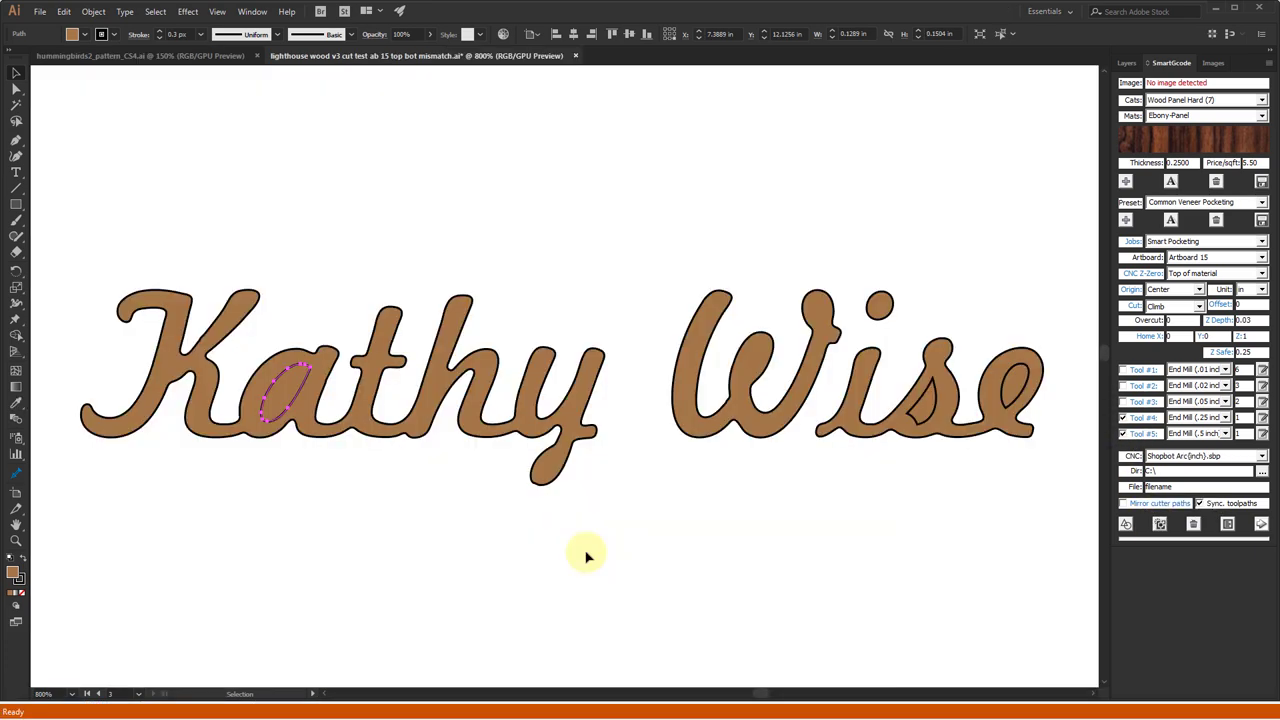
- Combine the 'Kathy' letters and the 'ise' letters of 'Wise' into compound paths
{"action": "left_click_drag", "start_coordinate": [586, 557], "coordinate": [150, 333]}
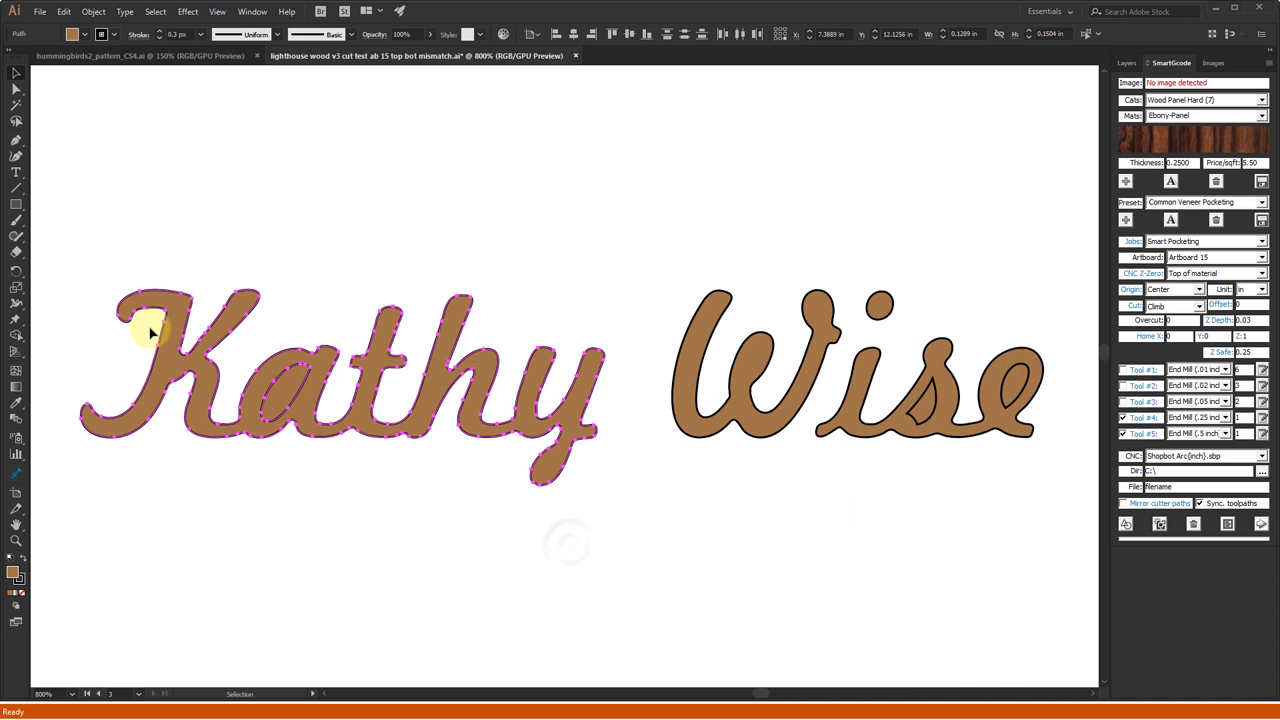
{"action": "right_click", "coordinate": [281, 375]}
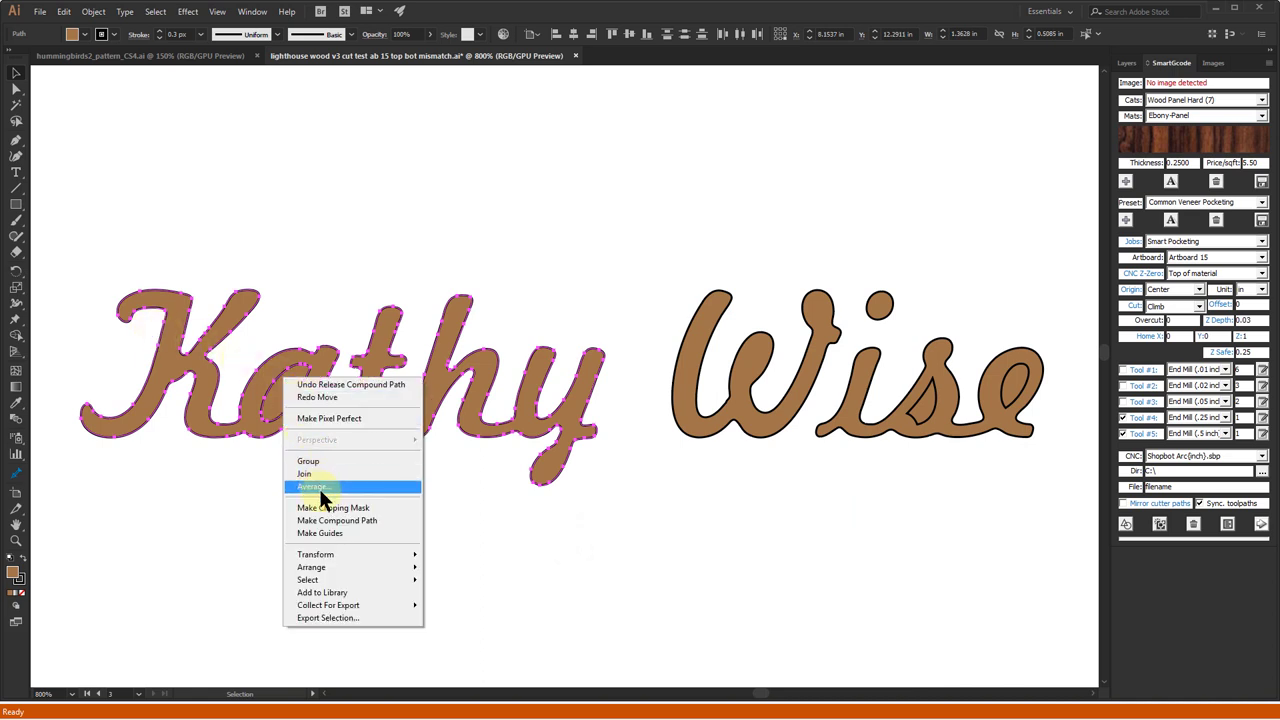
{"action": "left_click", "coordinate": [329, 520]}
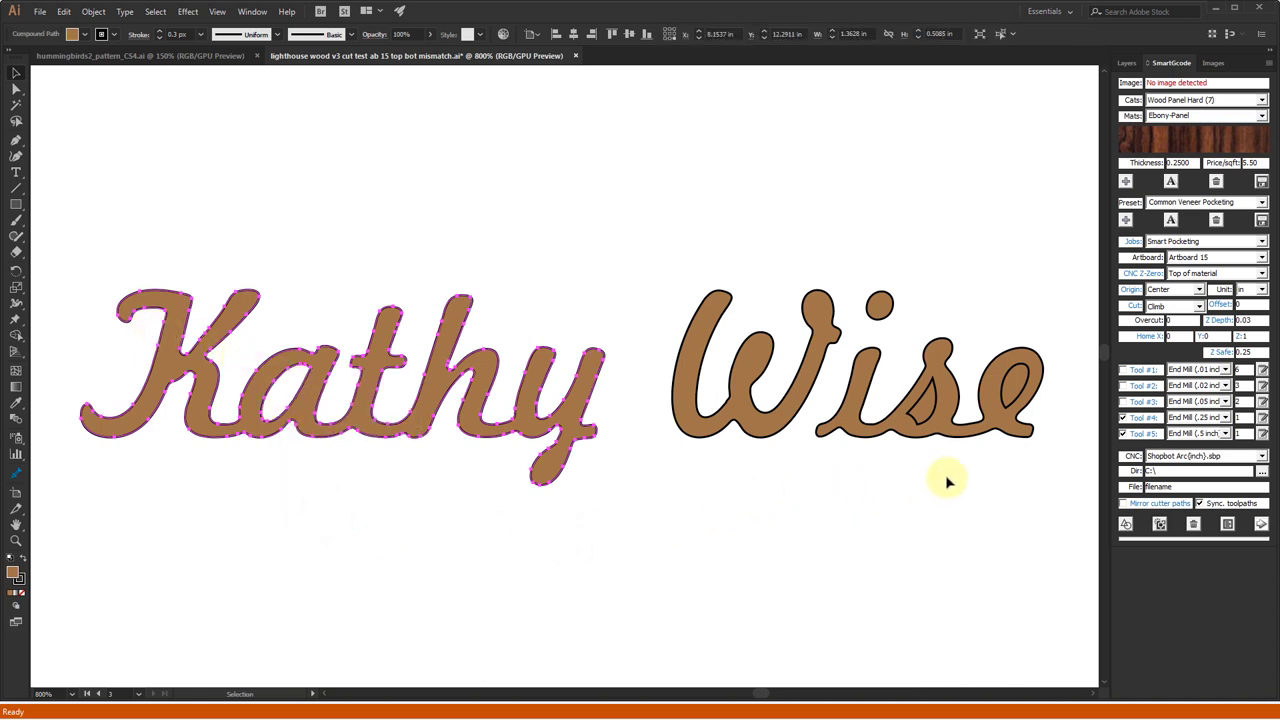
{"action": "left_click_drag", "start_coordinate": [1060, 465], "coordinate": [896, 335]}
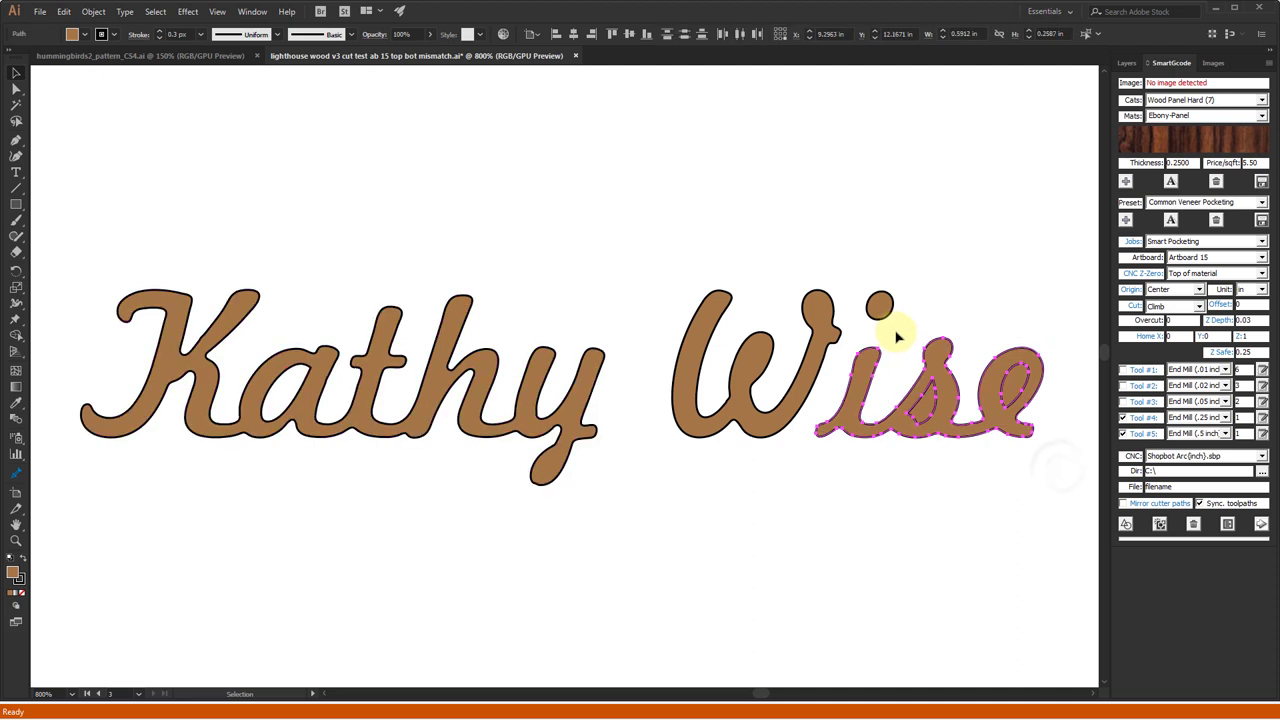
{"action": "right_click", "coordinate": [1007, 393]}
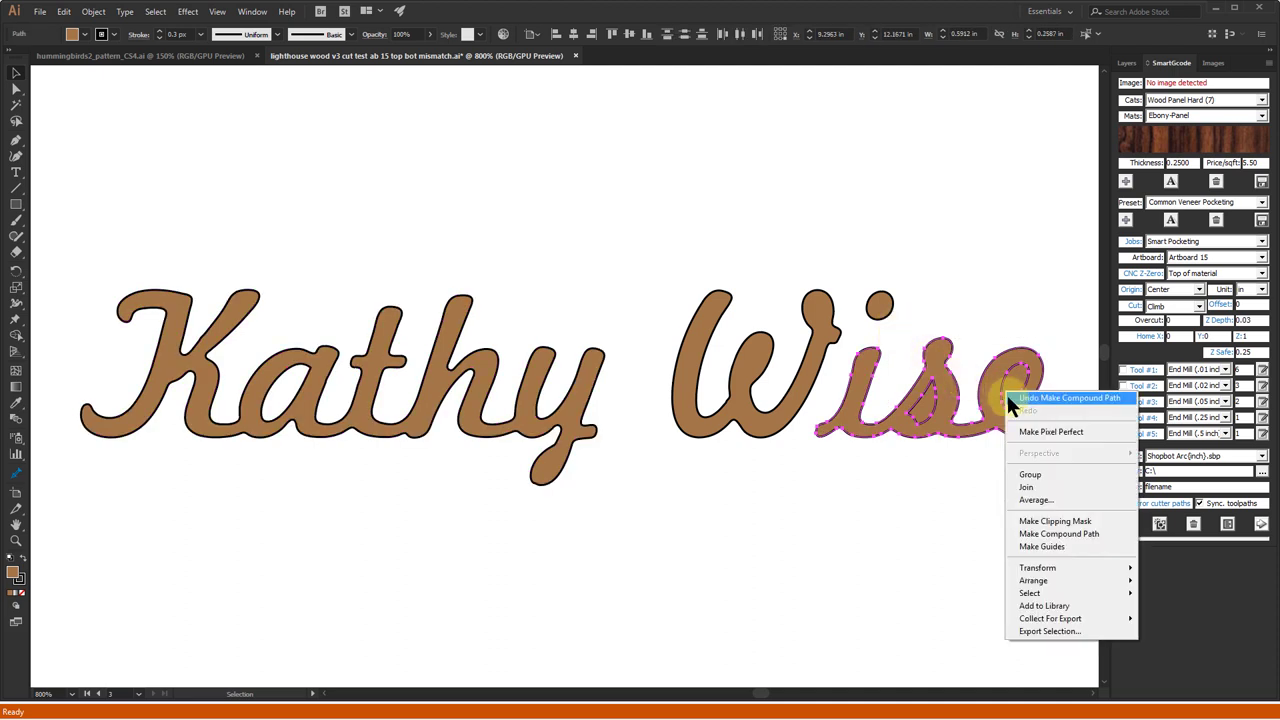
{"action": "left_click", "coordinate": [1034, 530]}
- Generate pocketing toolpaths for all the signature lettering with the .02 end mill instead of .25
{"action": "left_click_drag", "start_coordinate": [1066, 519], "coordinate": [72, 256]}
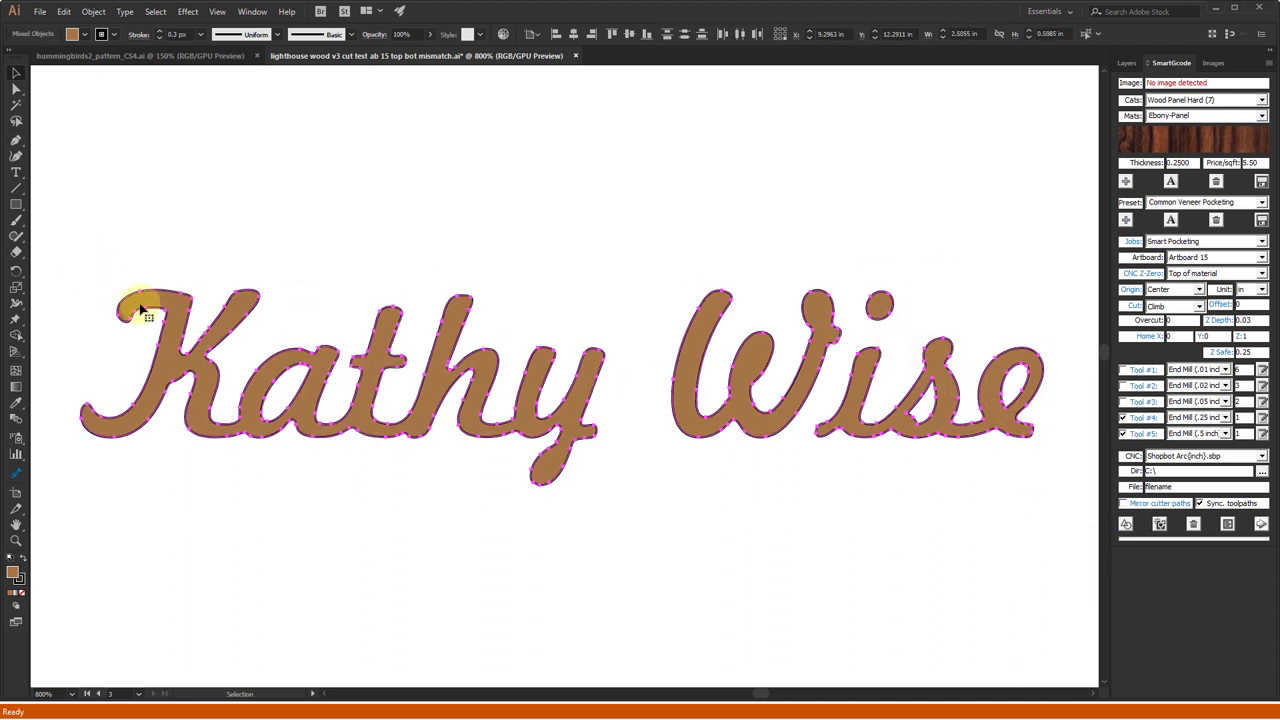
{"action": "left_click", "coordinate": [1123, 418]}
{"action": "left_click", "coordinate": [1123, 386]}
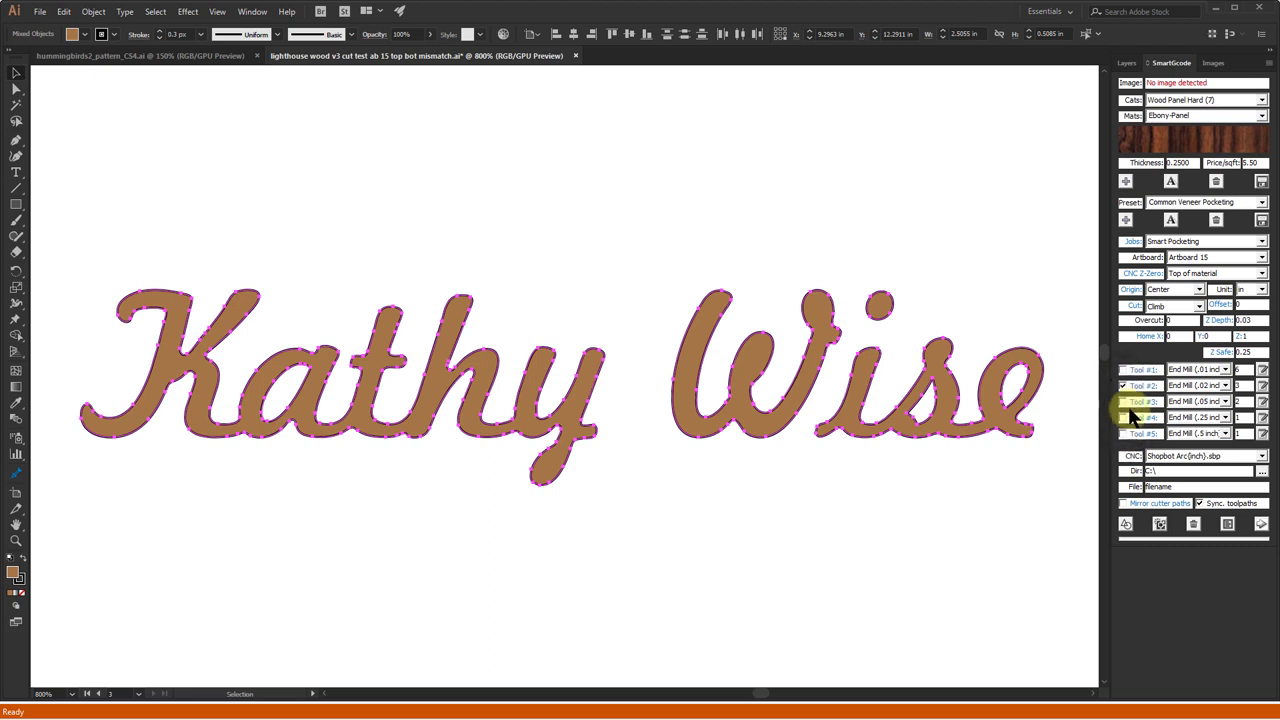
{"action": "left_click", "coordinate": [1160, 524]}
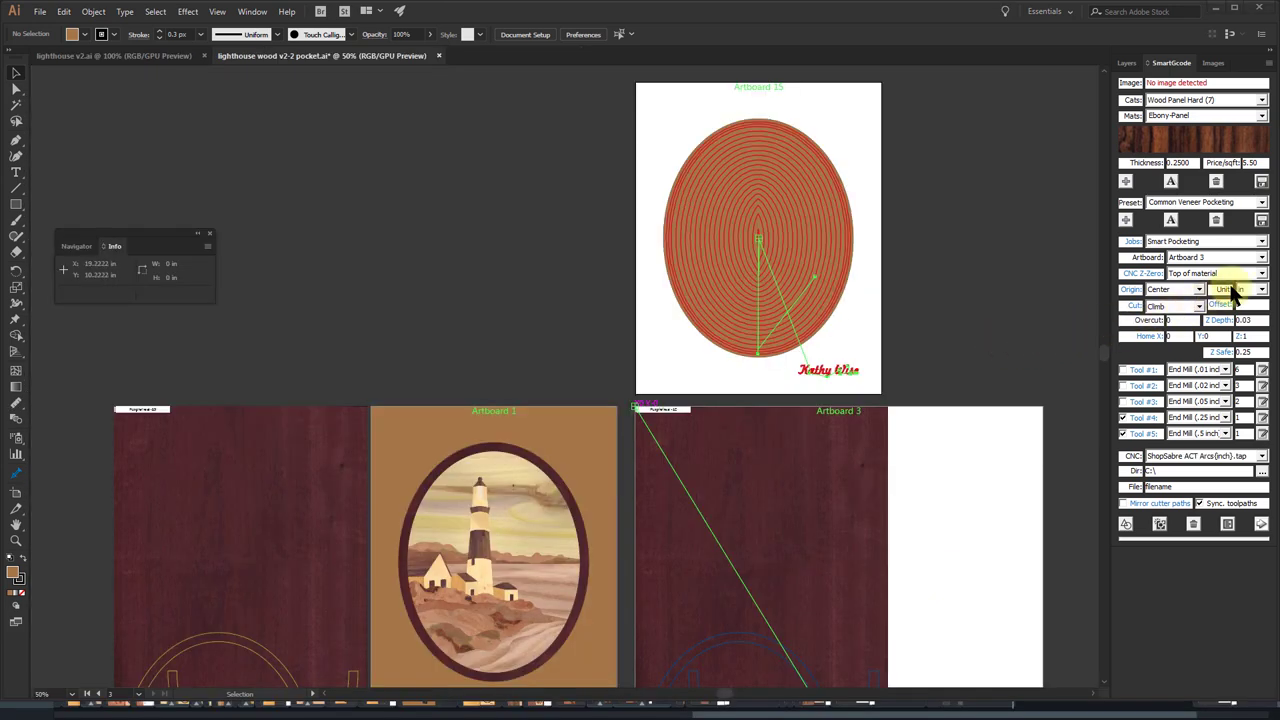
- Target Artboard 15 and choose the Stepcraft ATC Arcs(mm) CNC output format
{"action": "left_click", "coordinate": [1262, 258]}
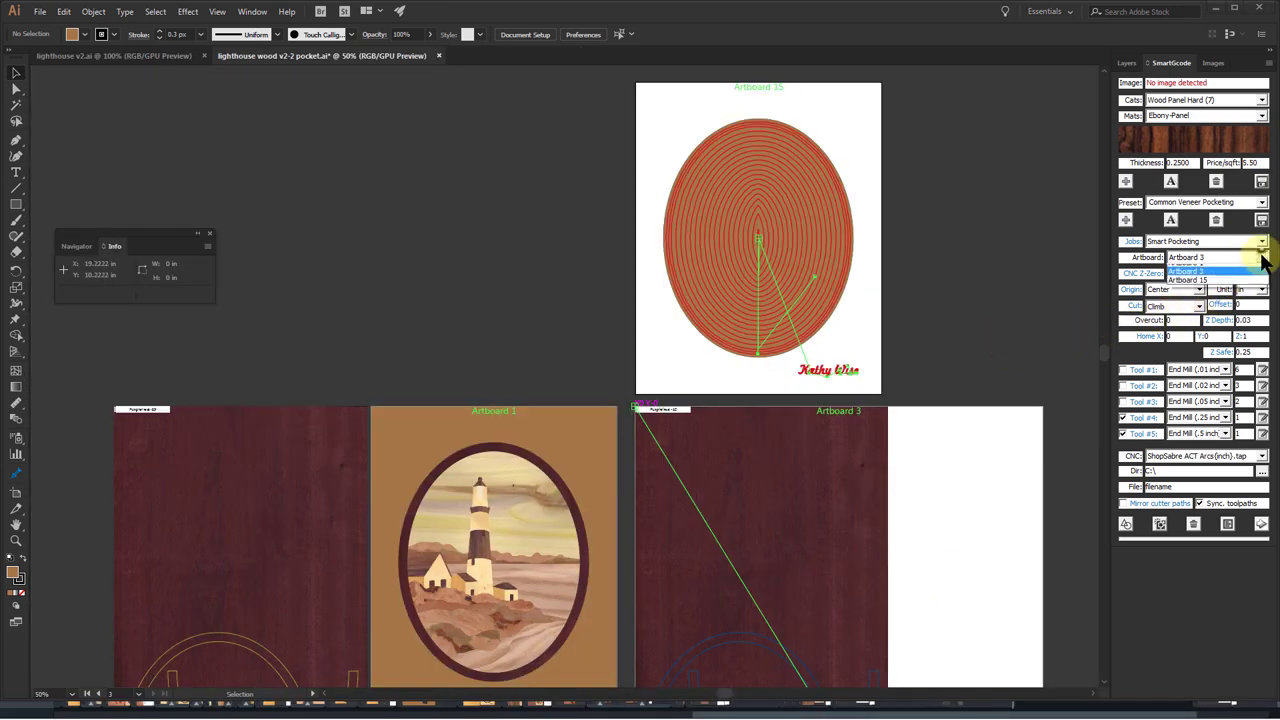
{"action": "left_click", "coordinate": [1224, 288]}
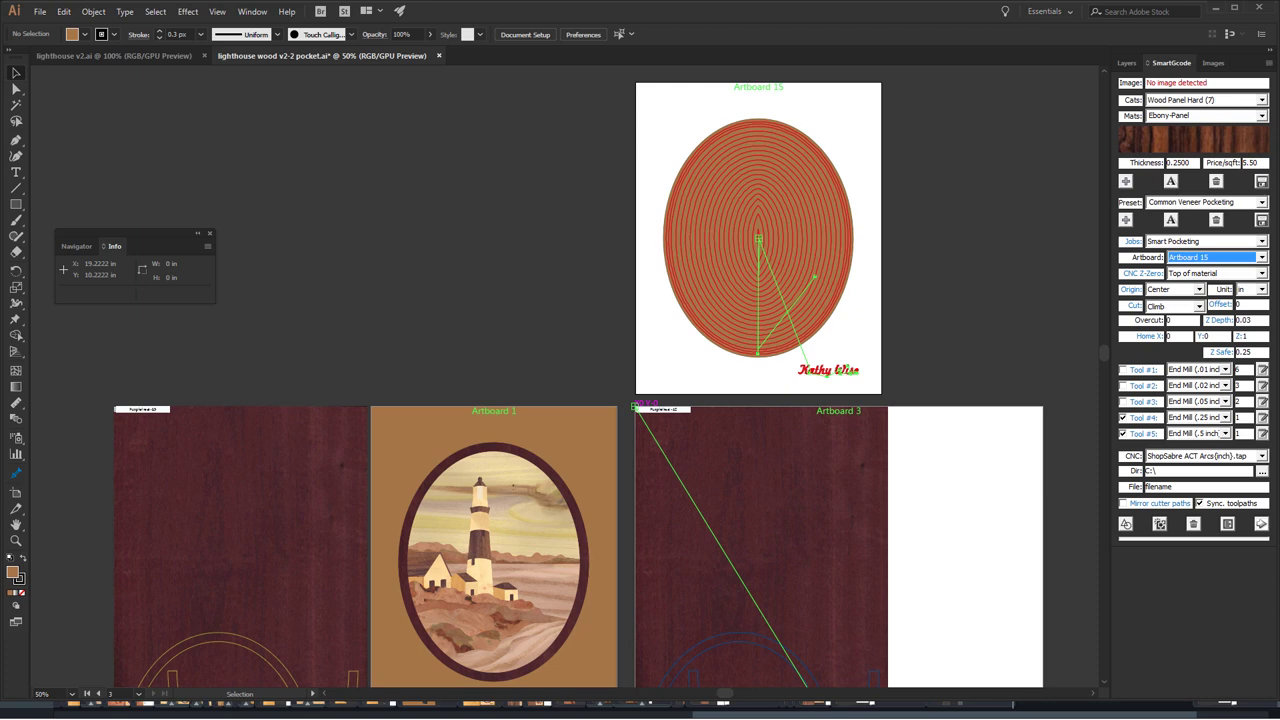
{"action": "left_click", "coordinate": [1260, 456]}
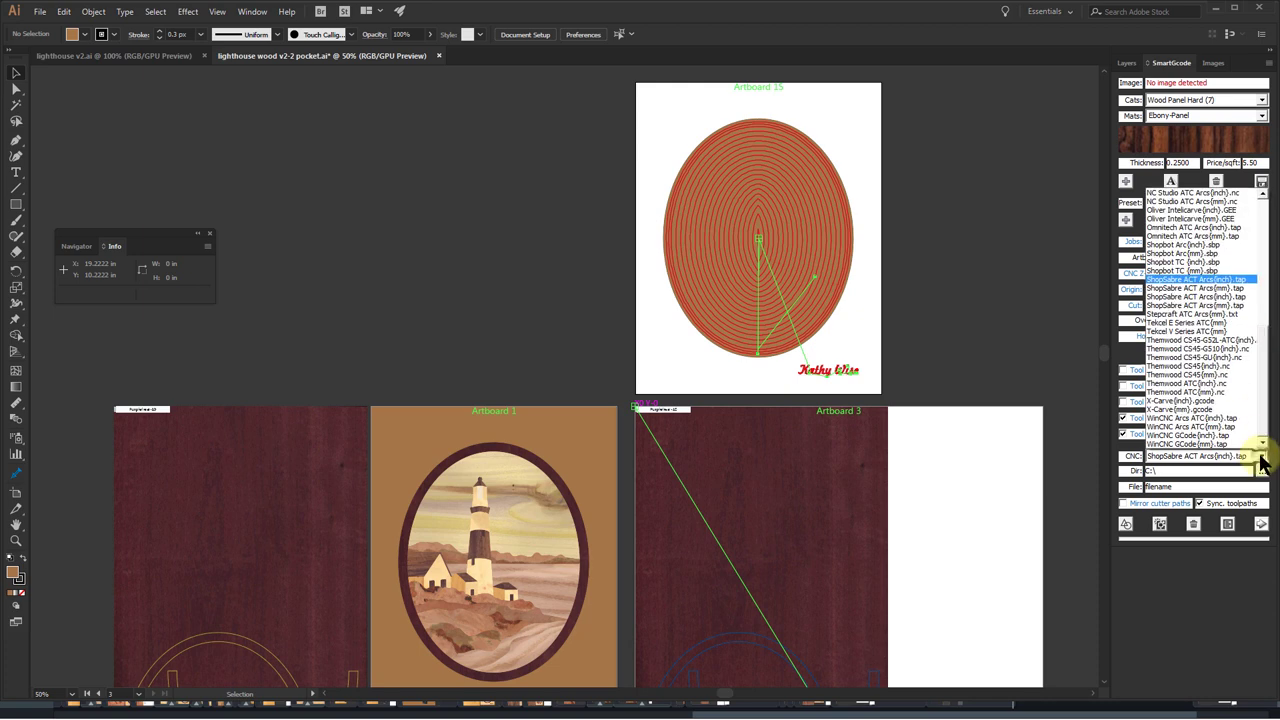
{"action": "left_click", "coordinate": [1198, 314]}
- Set the GCode folder as the output directory and enter the file name Pocket
{"action": "left_click", "coordinate": [1262, 471]}
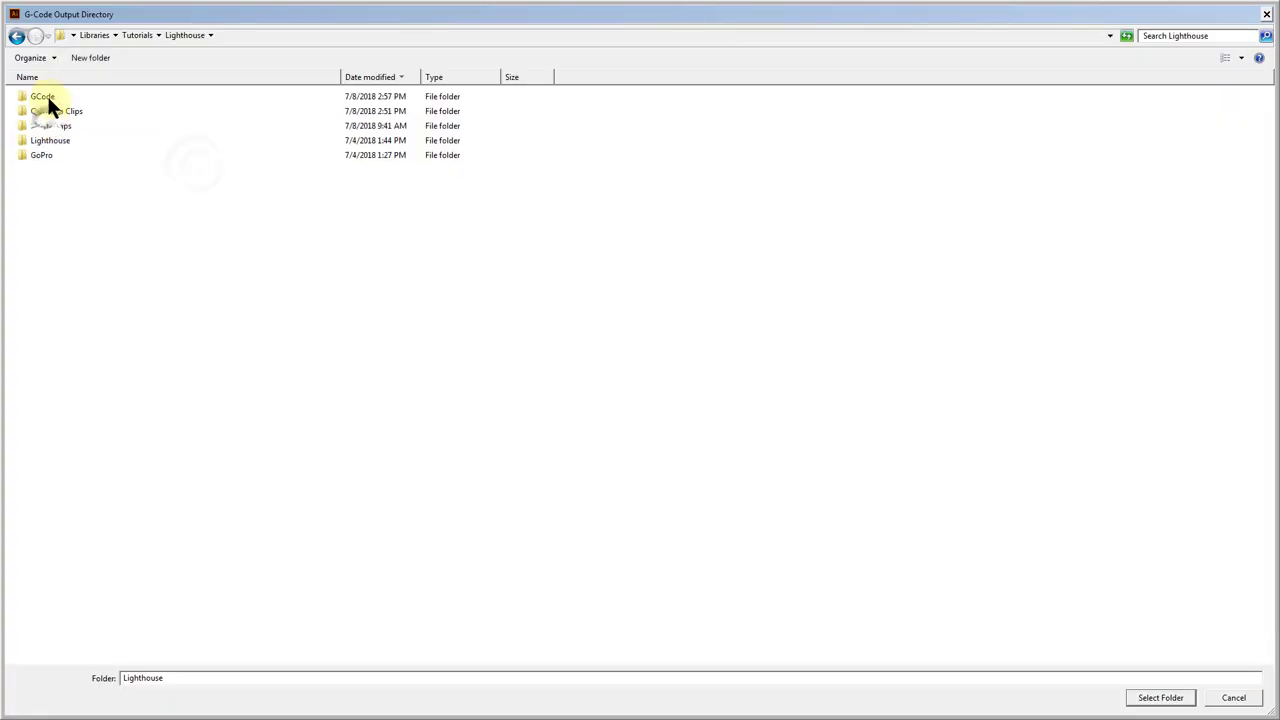
{"action": "left_click", "coordinate": [44, 97]}
{"action": "left_click", "coordinate": [1160, 697]}
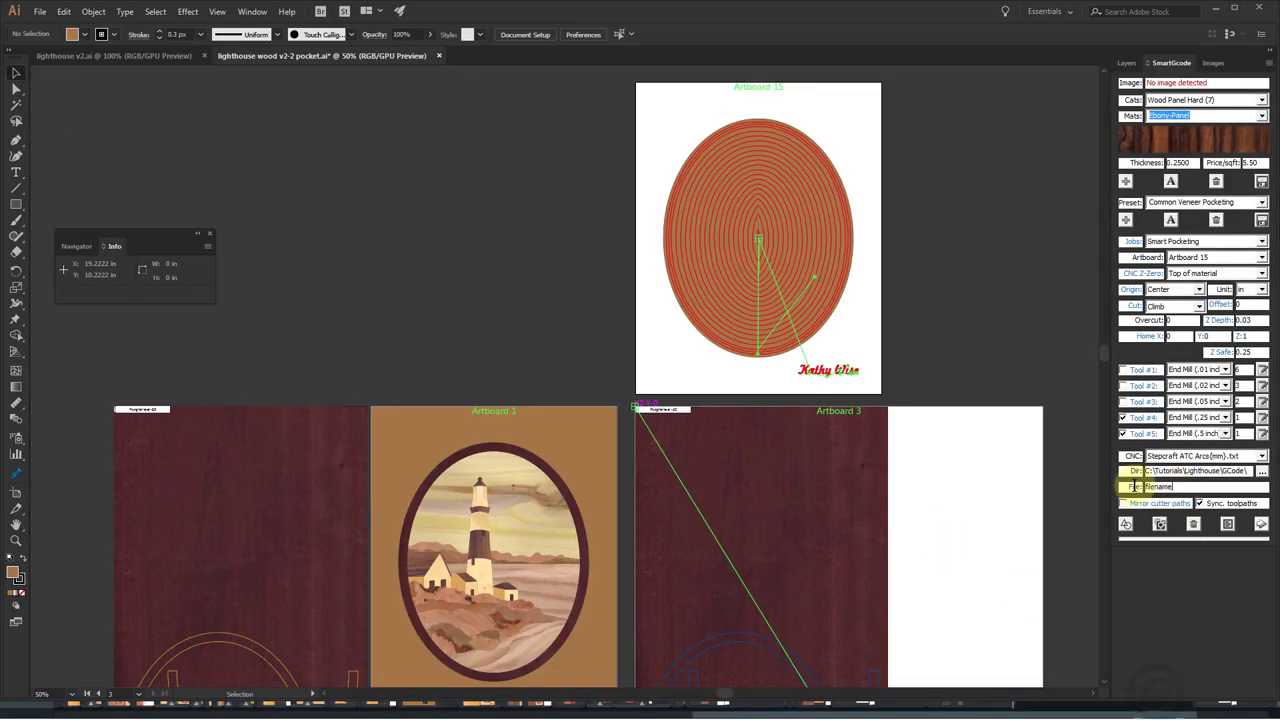
{"action": "left_click", "coordinate": [1133, 487]}
{"action": "type", "text": "Poiket"}
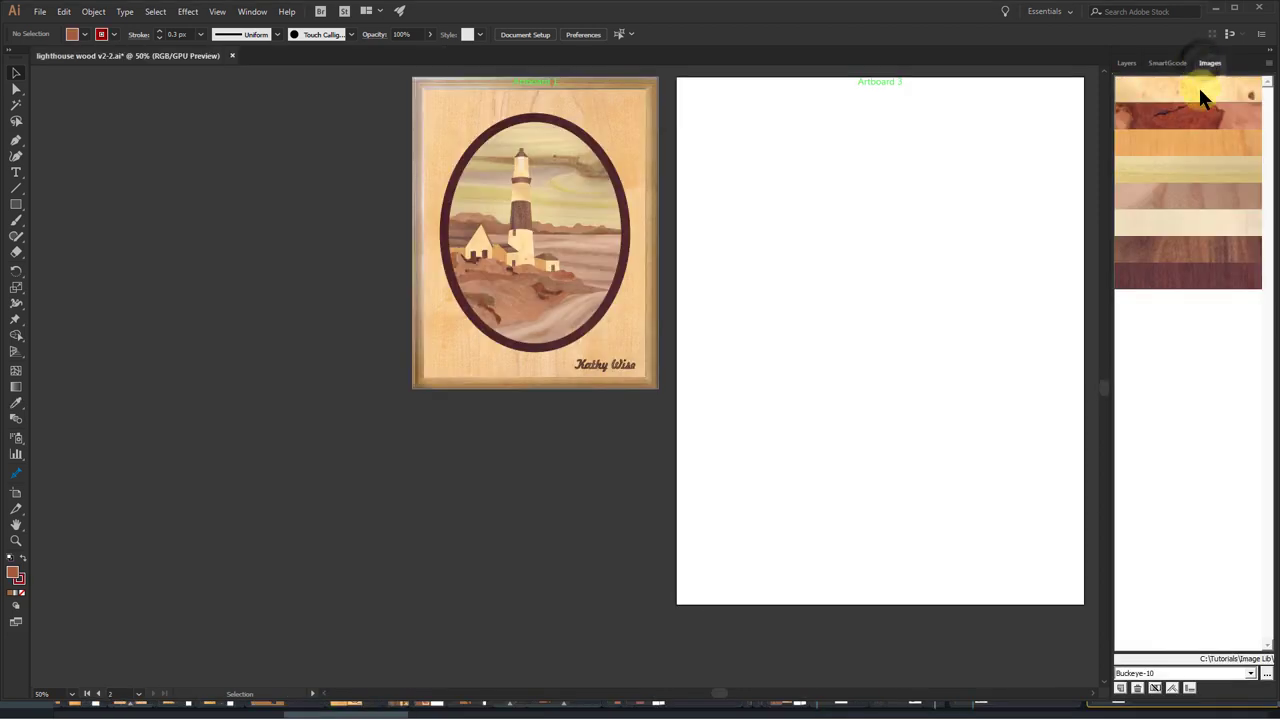
- Apply the Buckeye veneer image, select its artwork and use Buckeye-10 as the G-code file name
{"action": "left_click", "coordinate": [1200, 90]}
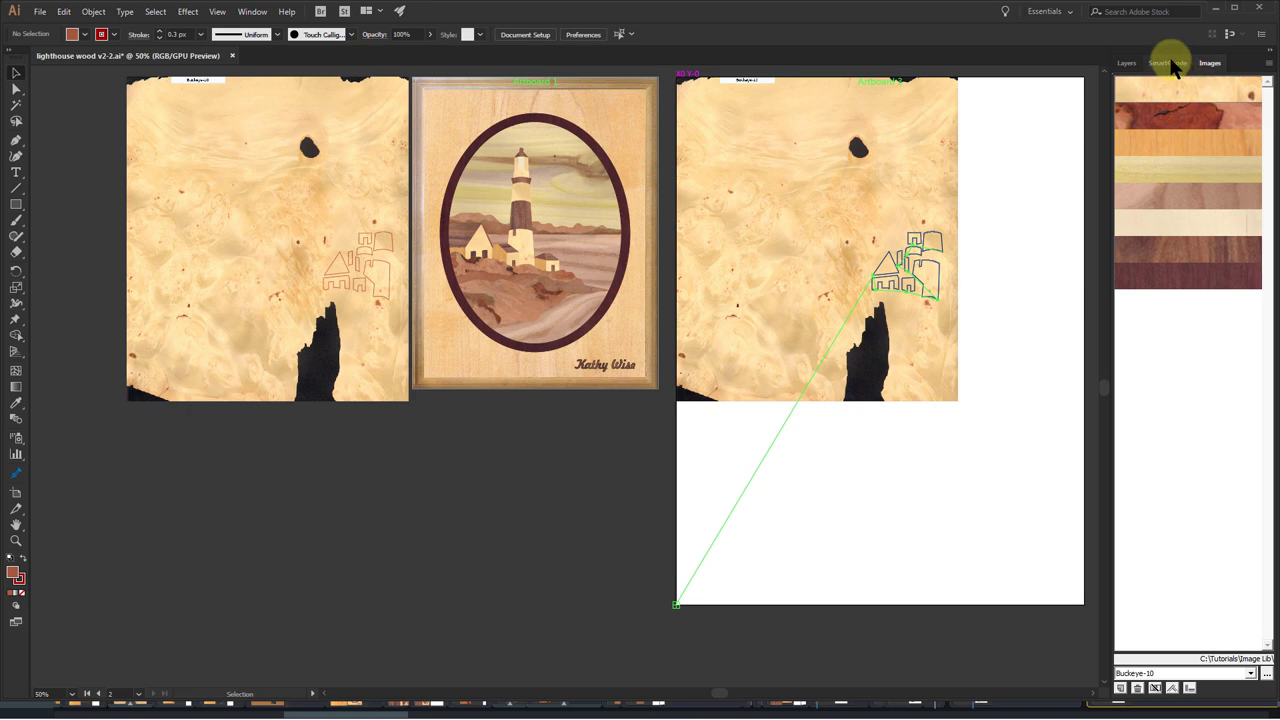
{"action": "left_click", "coordinate": [1168, 62]}
{"action": "left_click", "coordinate": [931, 94]}
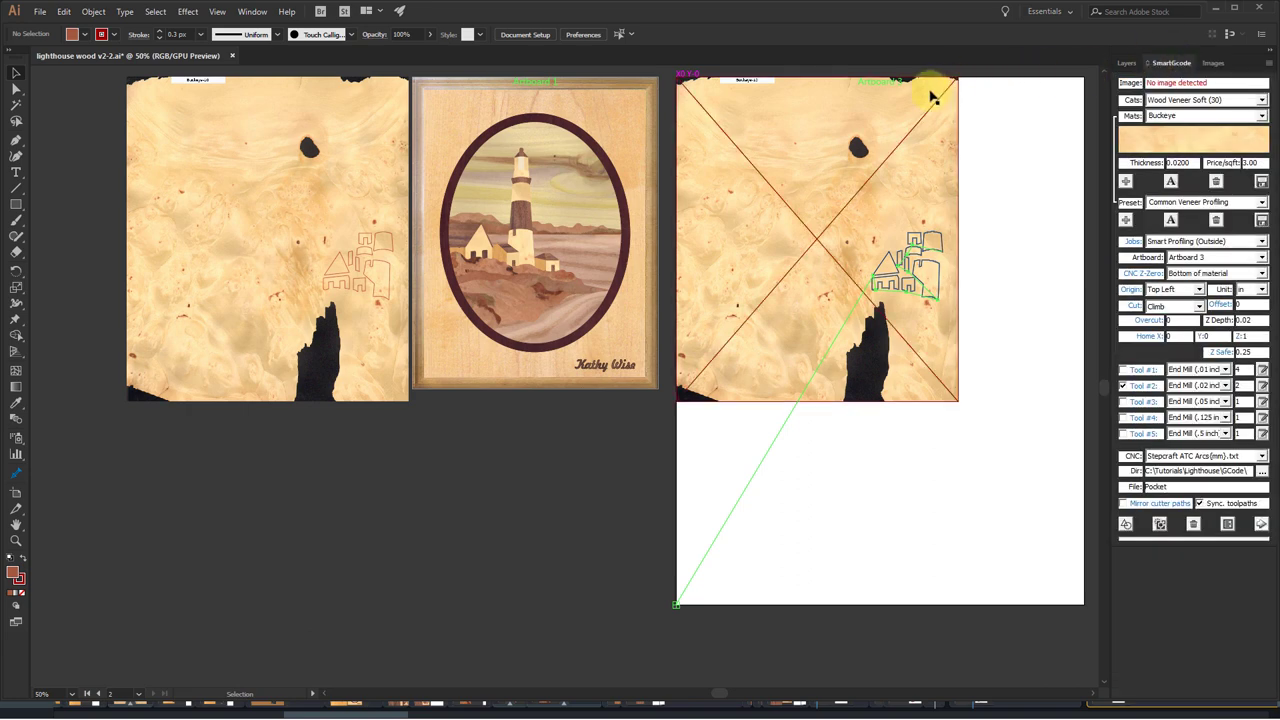
{"action": "left_click_drag", "start_coordinate": [1187, 86], "coordinate": [1107, 80]}
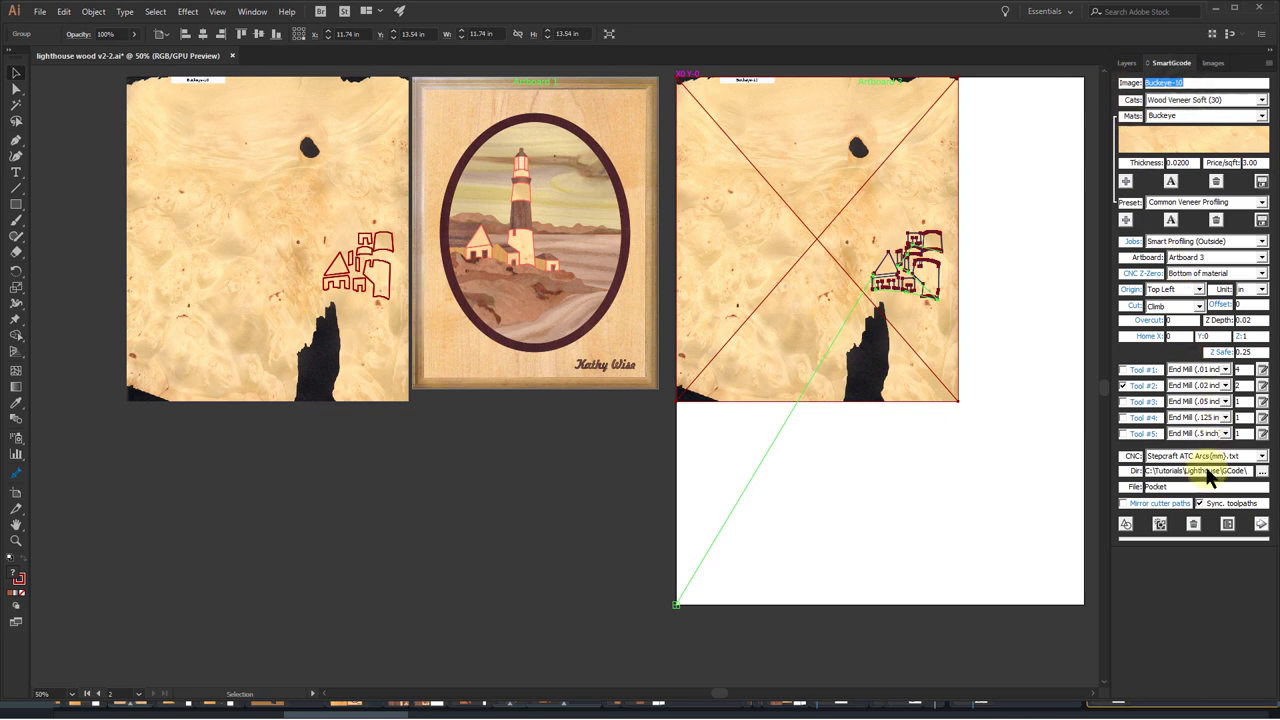
{"action": "left_click_drag", "start_coordinate": [1198, 487], "coordinate": [1112, 470]}
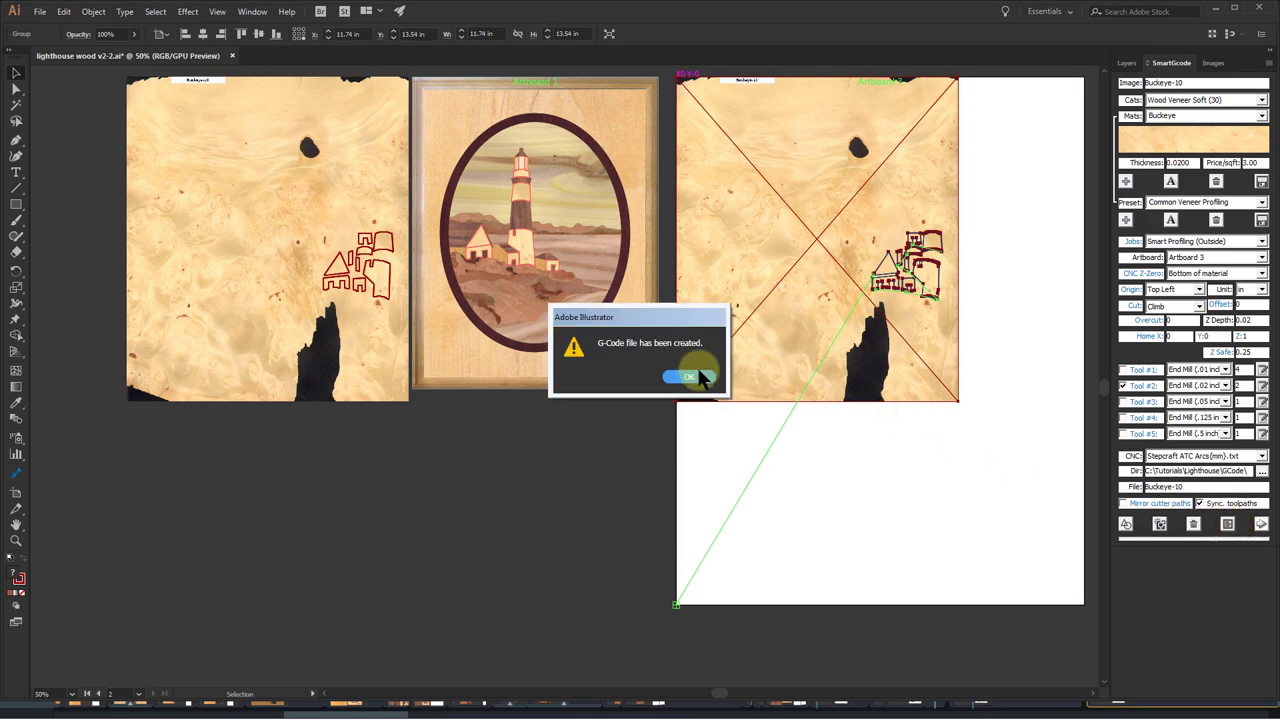
- Create the Pimentowood-Burl and Purpleheart-10 G-code files, then open the GCode folder to check
{"action": "left_click", "coordinate": [688, 377]}
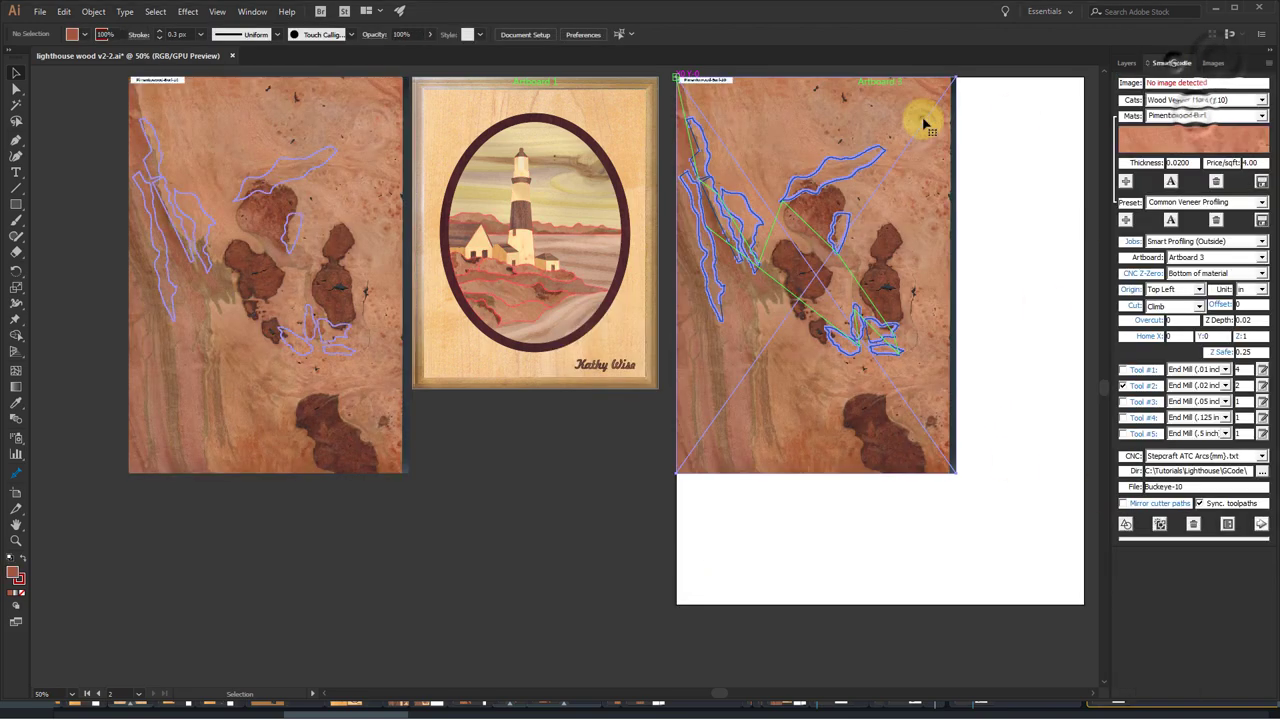
{"action": "left_click", "coordinate": [924, 124]}
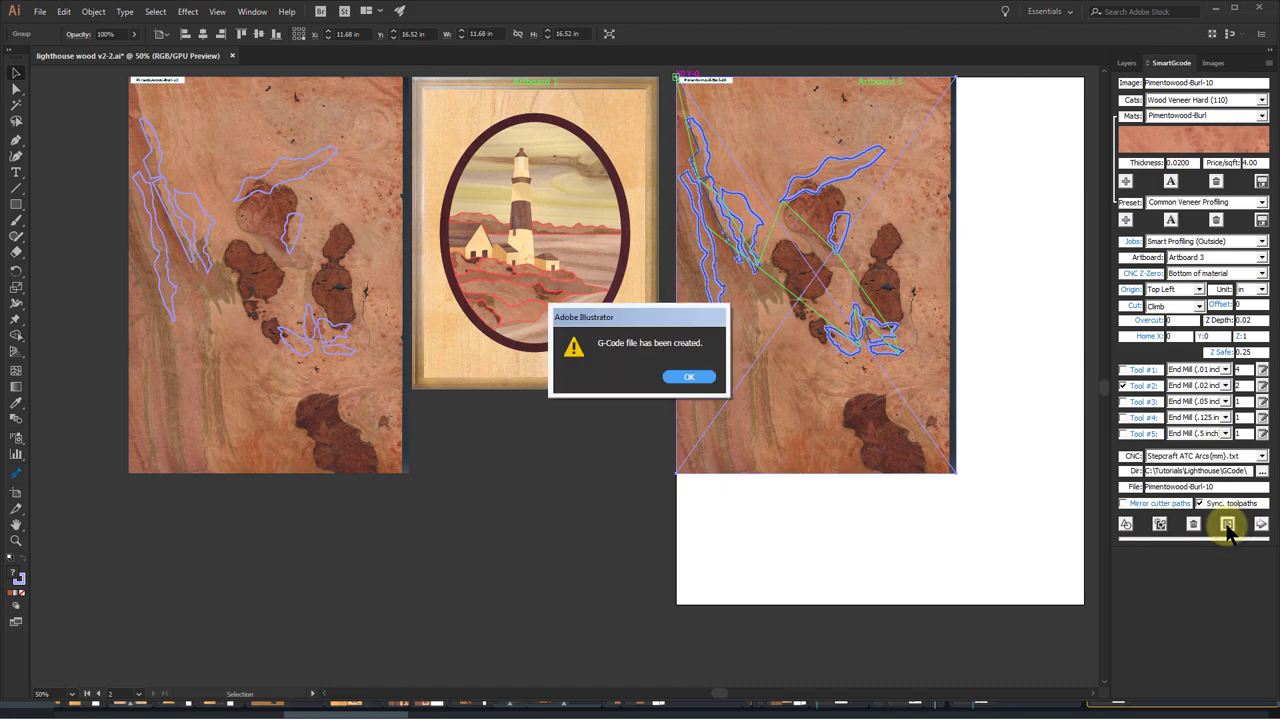
{"action": "left_click", "coordinate": [688, 377]}
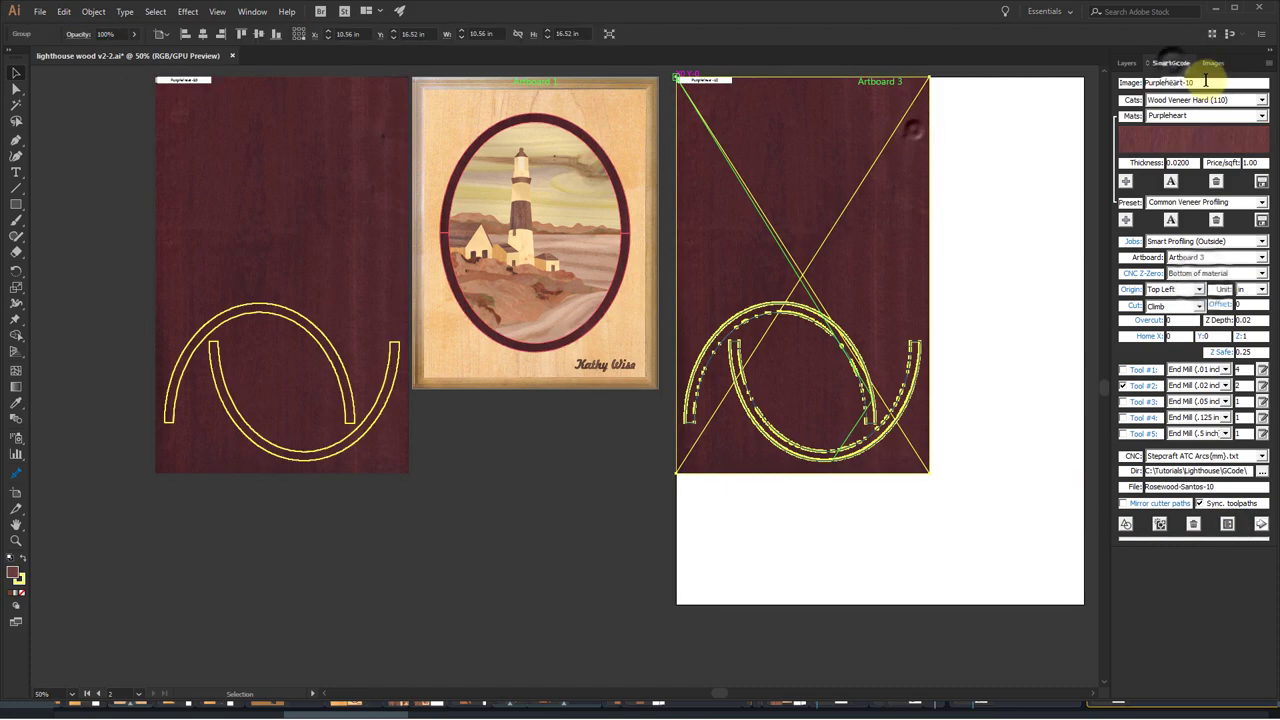
{"action": "left_click", "coordinate": [1160, 524]}
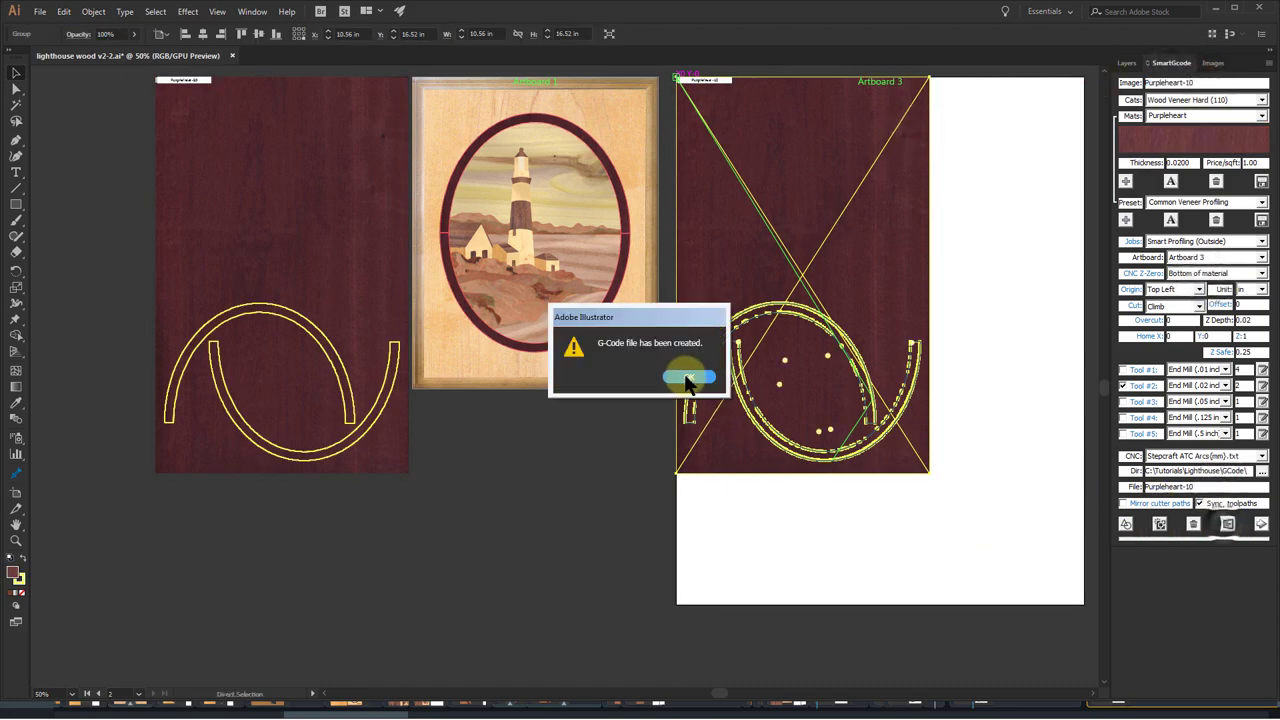
{"action": "key", "text": "Return"}
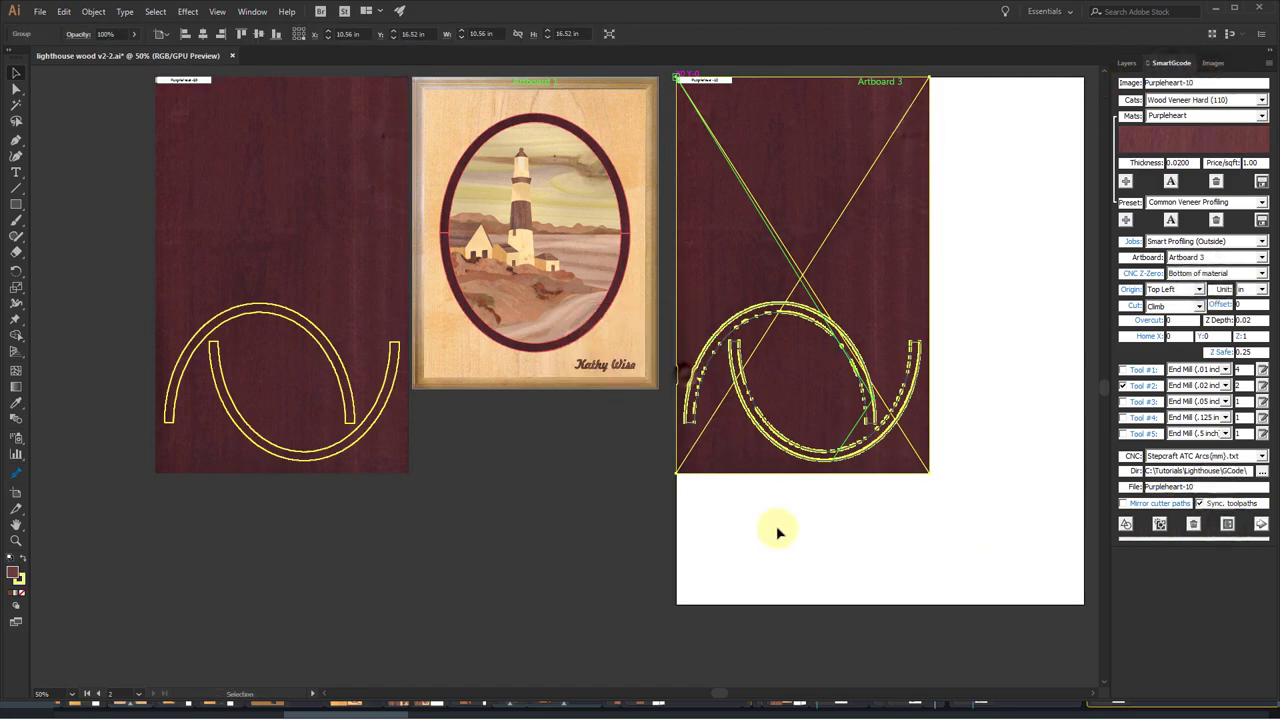
{"action": "left_click", "coordinate": [1132, 484]}
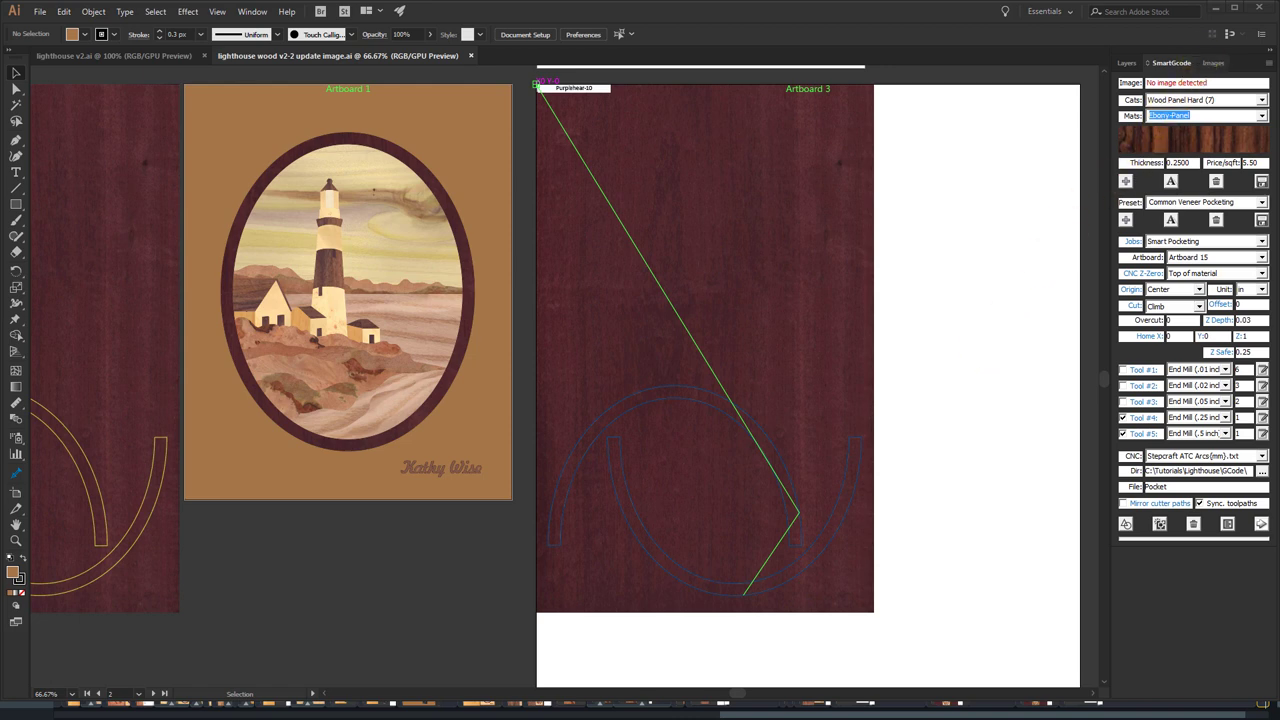
- Fill the artboards with the Buckeye veneer and update its cutter image
{"action": "left_click", "coordinate": [1212, 63]}
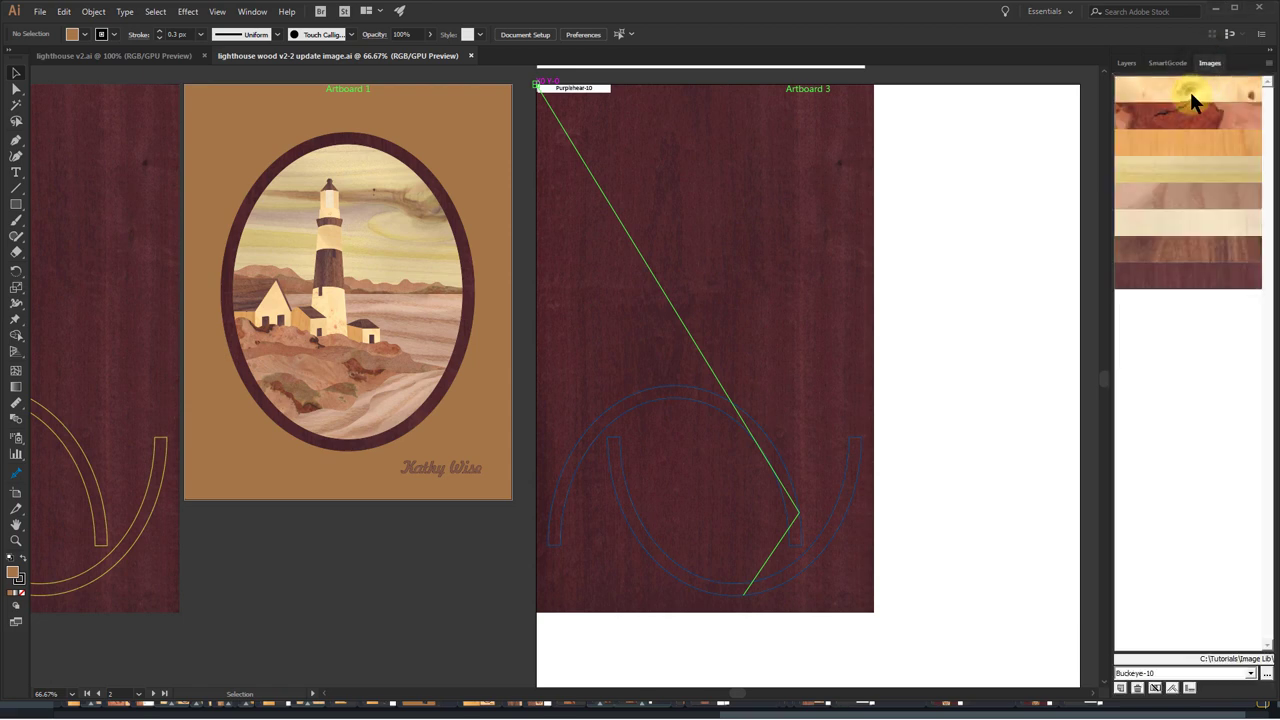
{"action": "left_click", "coordinate": [1193, 100]}
{"action": "left_click", "coordinate": [886, 210]}
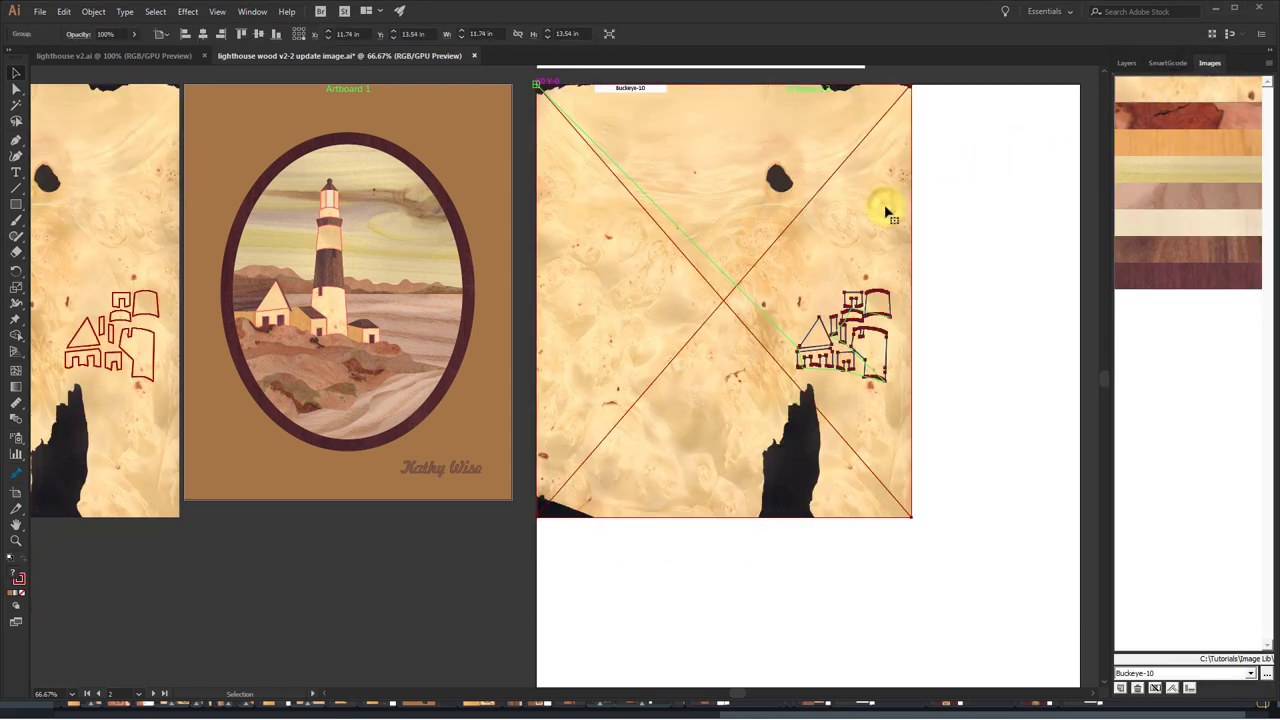
{"action": "left_click", "coordinate": [1170, 63]}
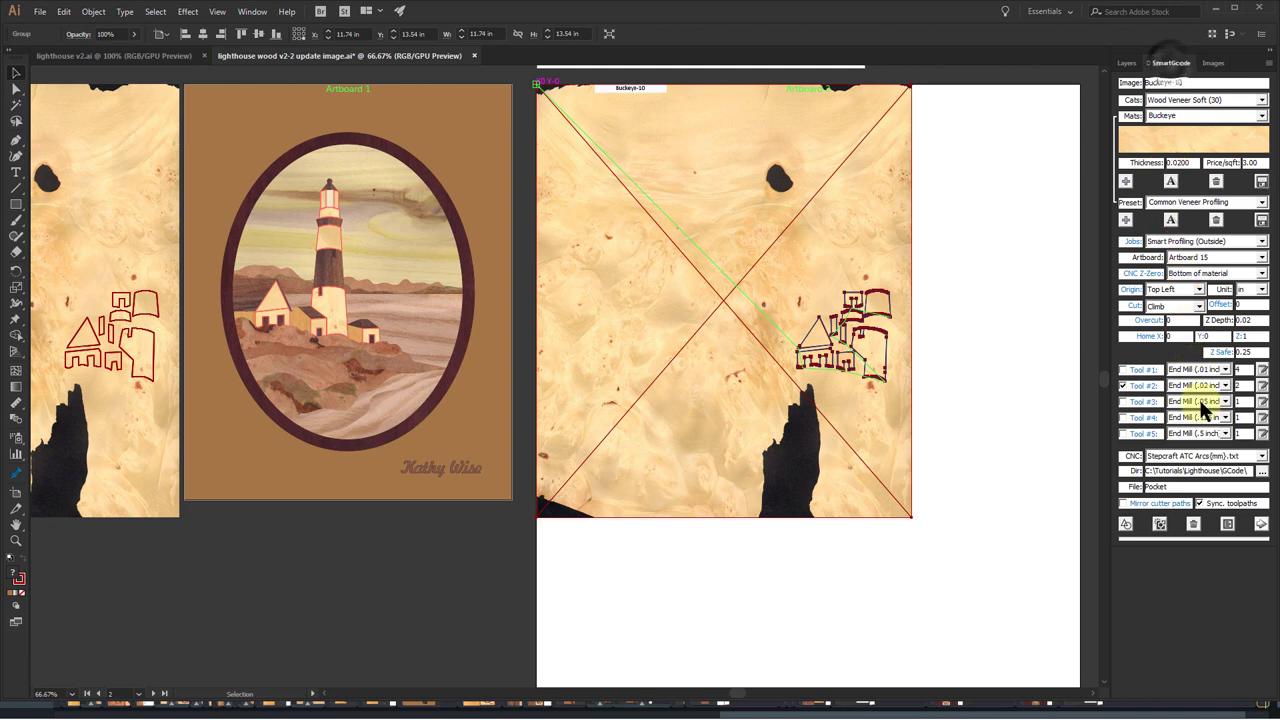
{"action": "left_click", "coordinate": [1259, 526]}
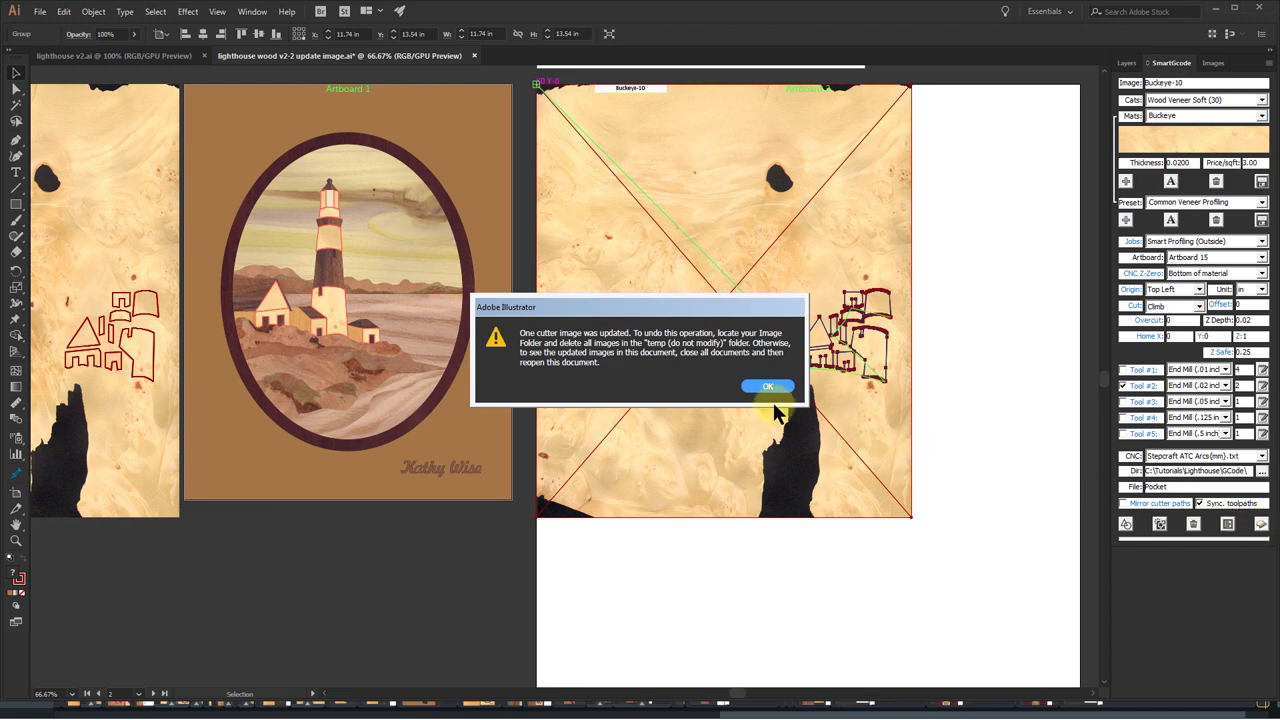
{"action": "left_click", "coordinate": [768, 388]}
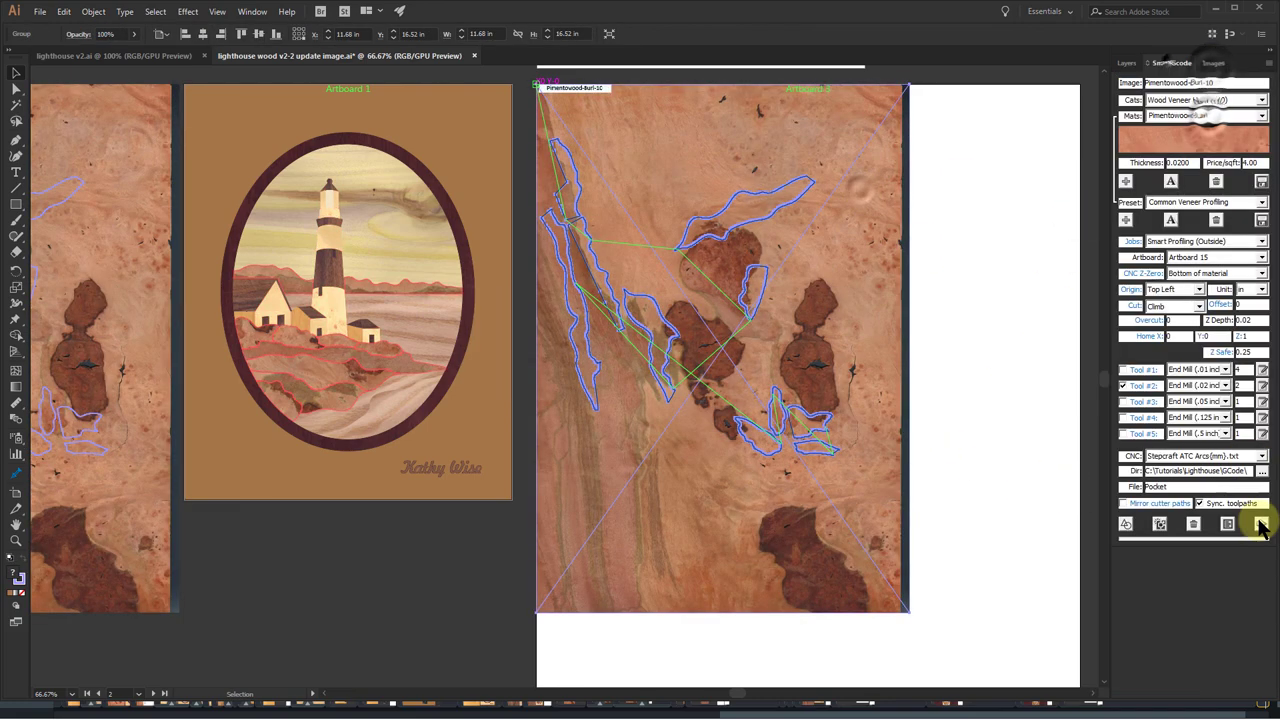
- Update the cutter images for the Yellowheart and Poplar veneers
{"action": "left_click", "coordinate": [1259, 526]}
{"action": "left_click", "coordinate": [766, 400]}
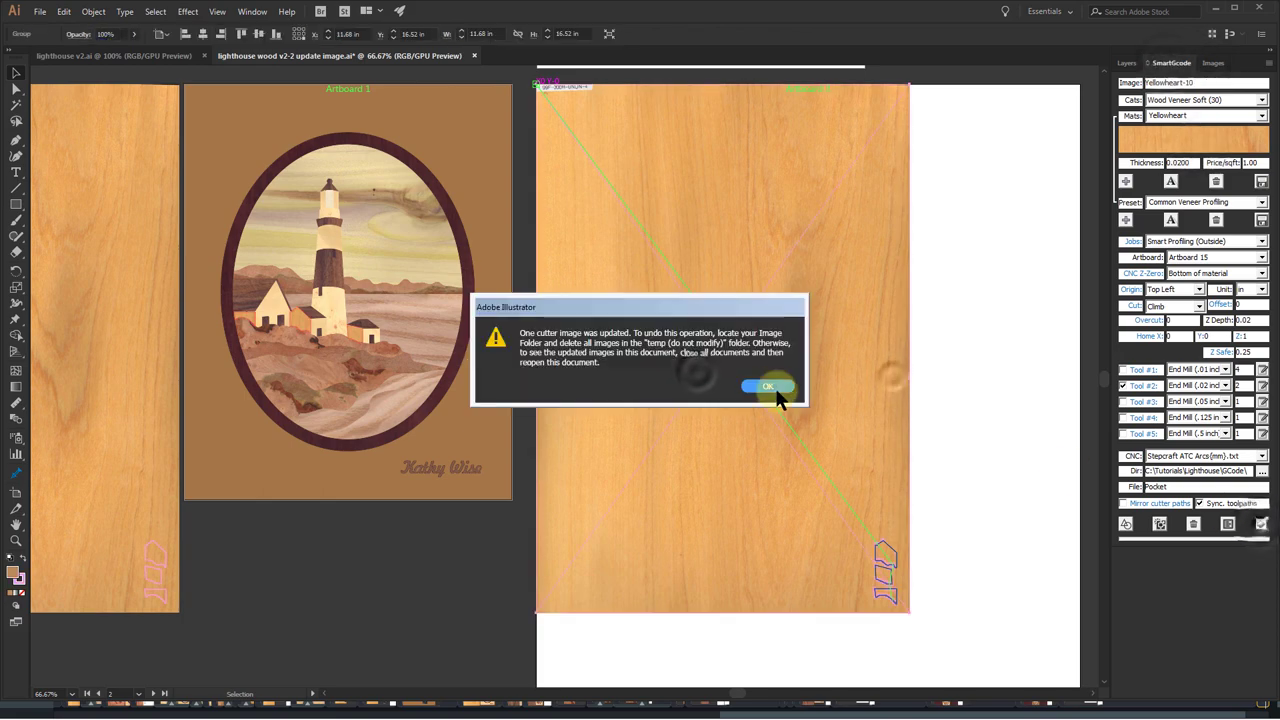
{"action": "left_click", "coordinate": [766, 391]}
{"action": "left_click", "coordinate": [1200, 166]}
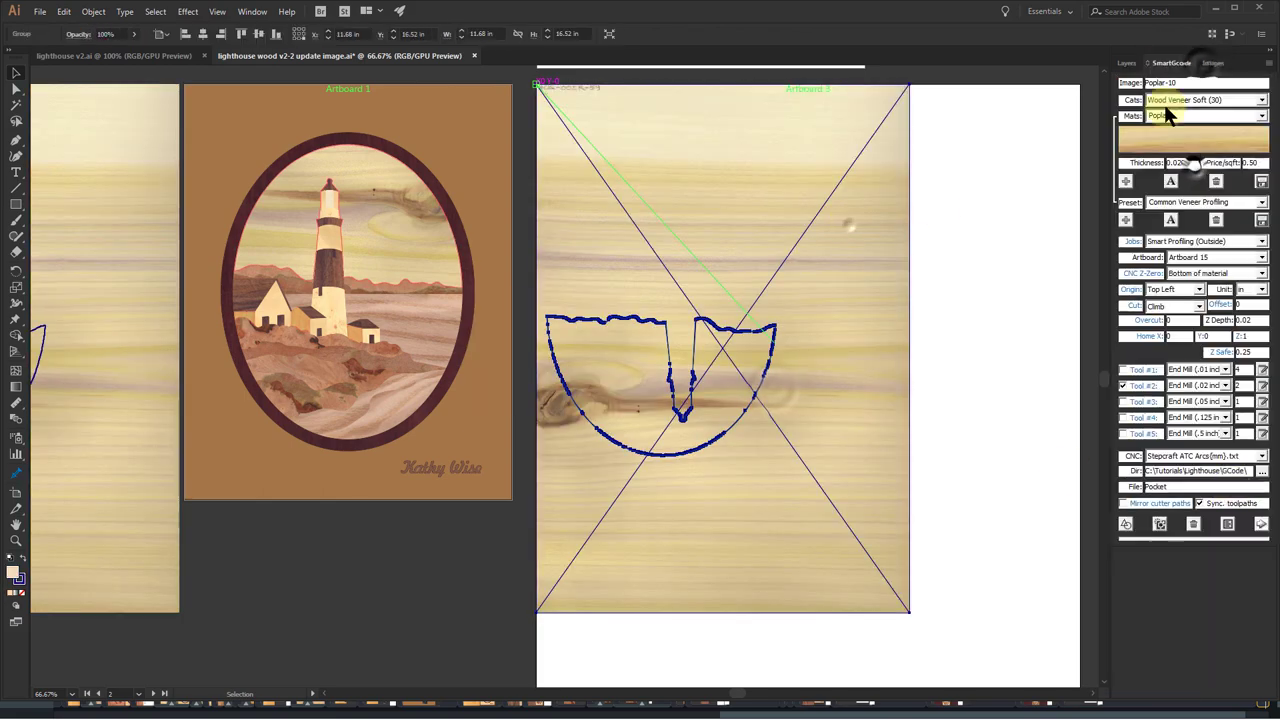
{"action": "left_click", "coordinate": [1259, 526]}
{"action": "left_click", "coordinate": [768, 388]}
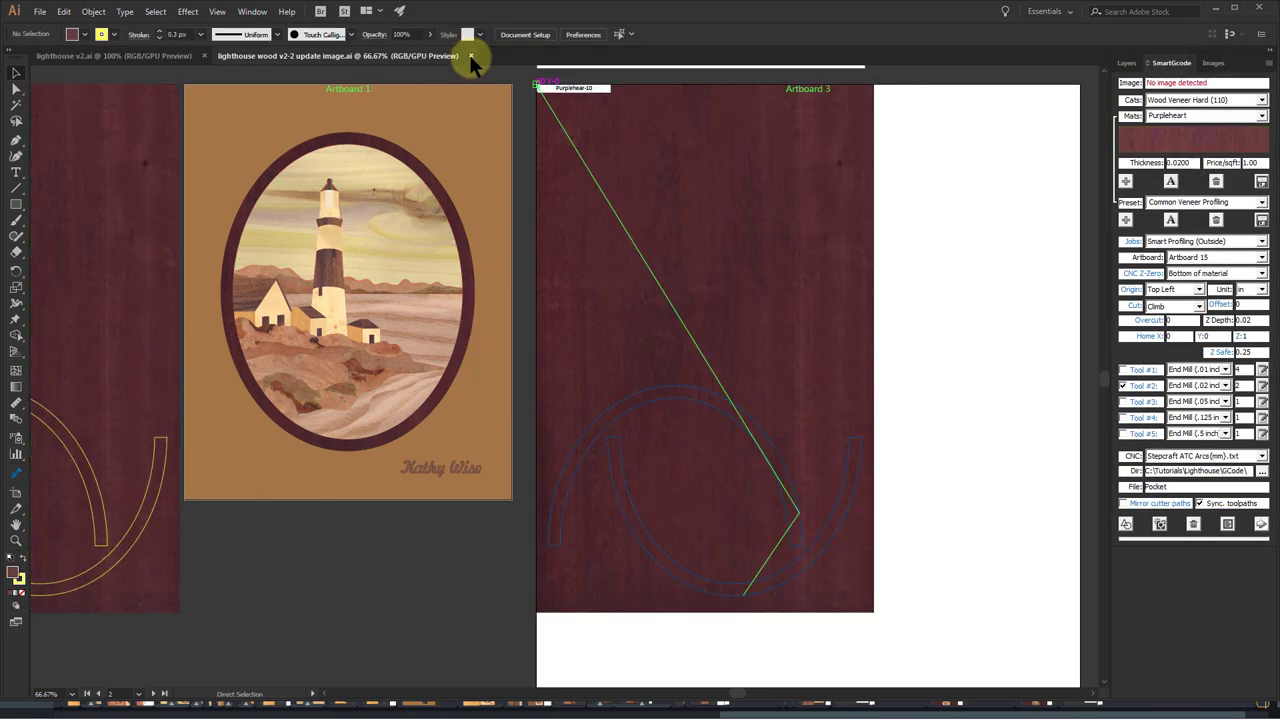
- Reopen the update image document and preview Pimentowood-Burl, Poplar, Rosewood-Santos and Purpleheart with cut areas
{"action": "left_click", "coordinate": [474, 55]}
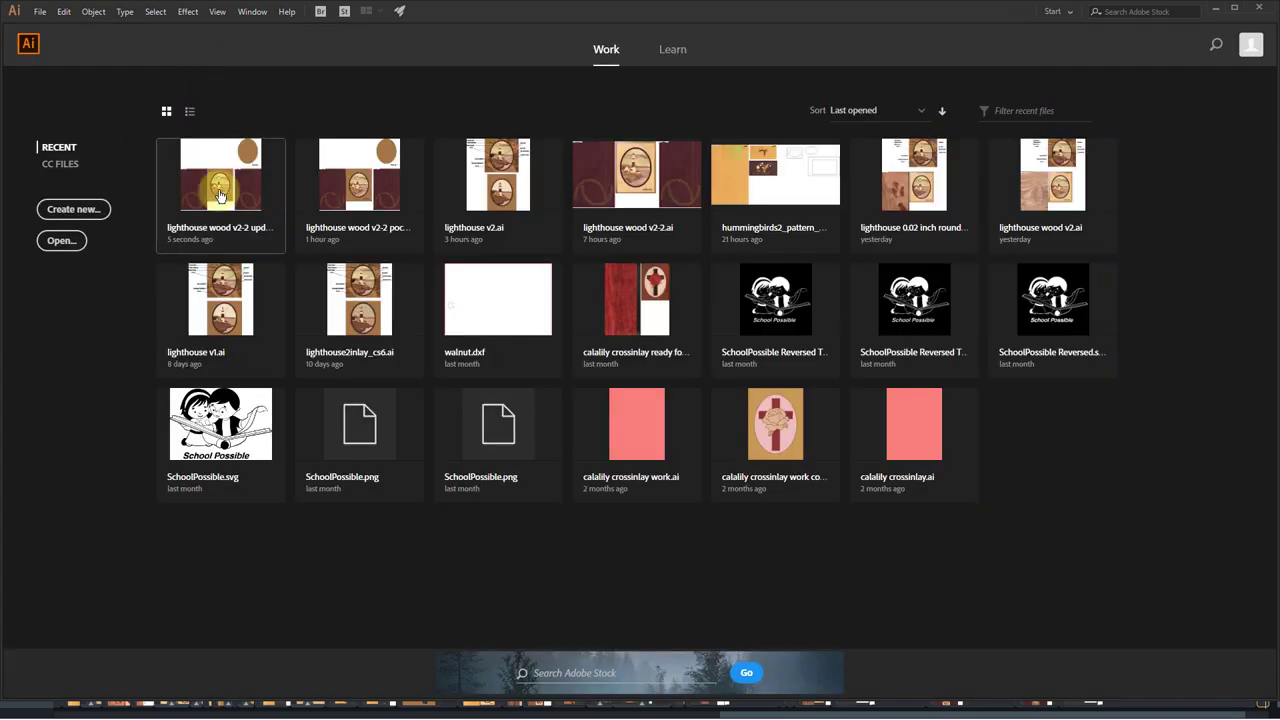
{"action": "left_click", "coordinate": [220, 195]}
{"action": "left_click", "coordinate": [1188, 130]}
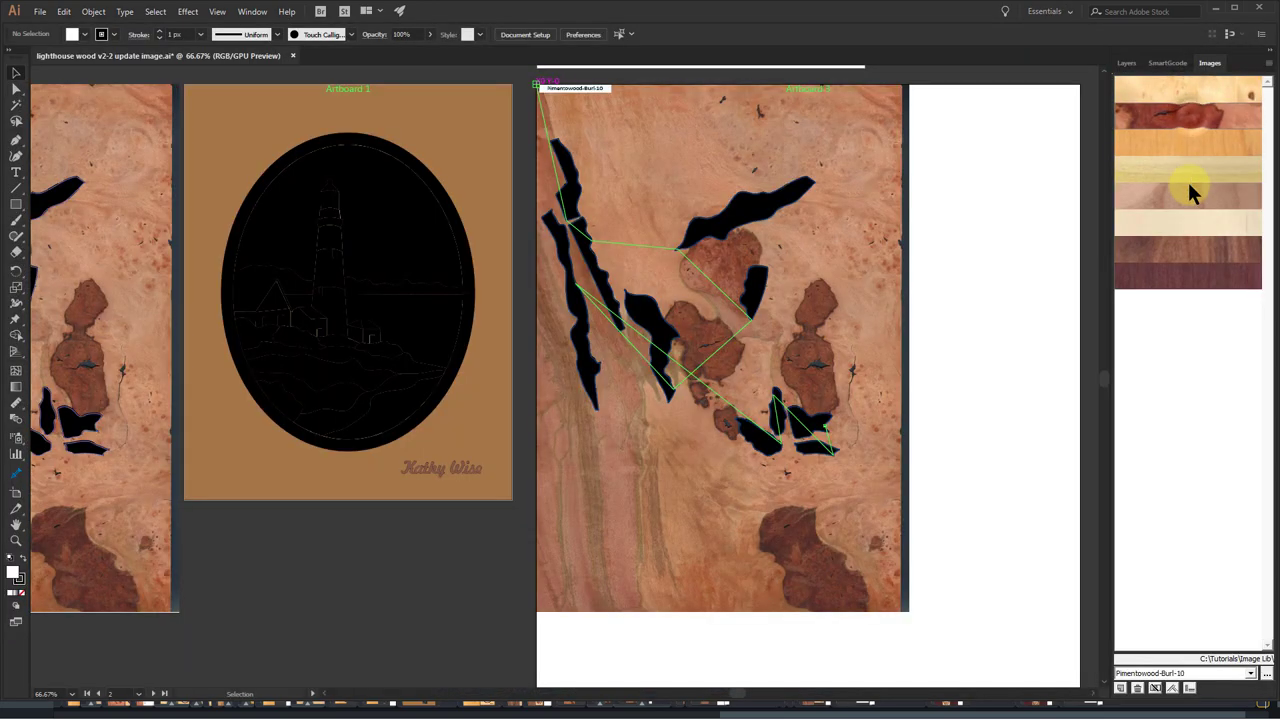
{"action": "left_click", "coordinate": [1190, 178]}
{"action": "left_click", "coordinate": [1182, 222]}
{"action": "left_click", "coordinate": [1181, 248]}
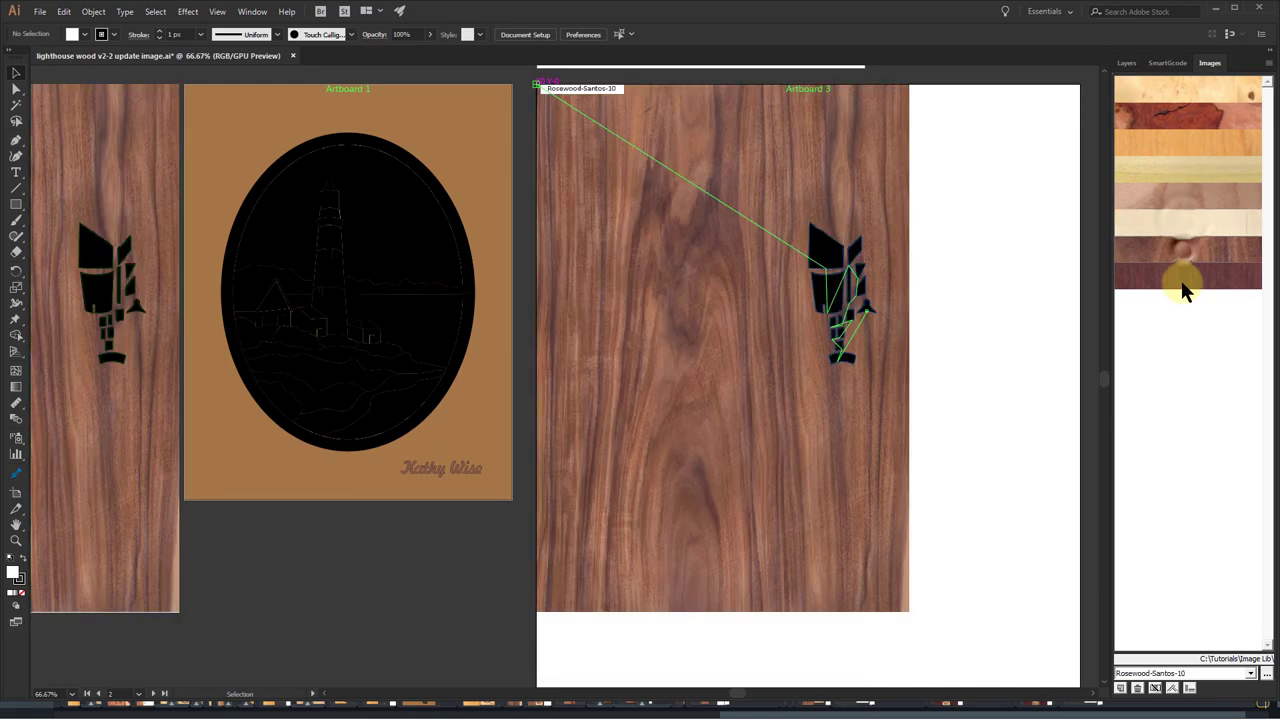